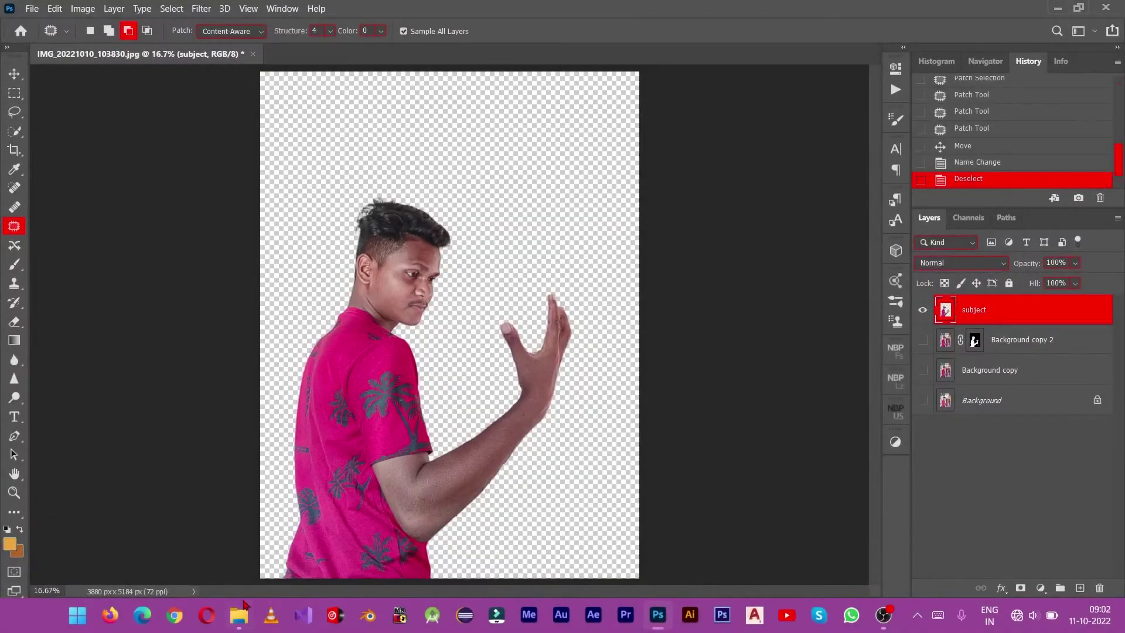
# Step: Place the starry snowy-mountain night photo into the document and move its layer behind the man
pyautogui.click(239, 614)
pyautogui.click(1072, 8)
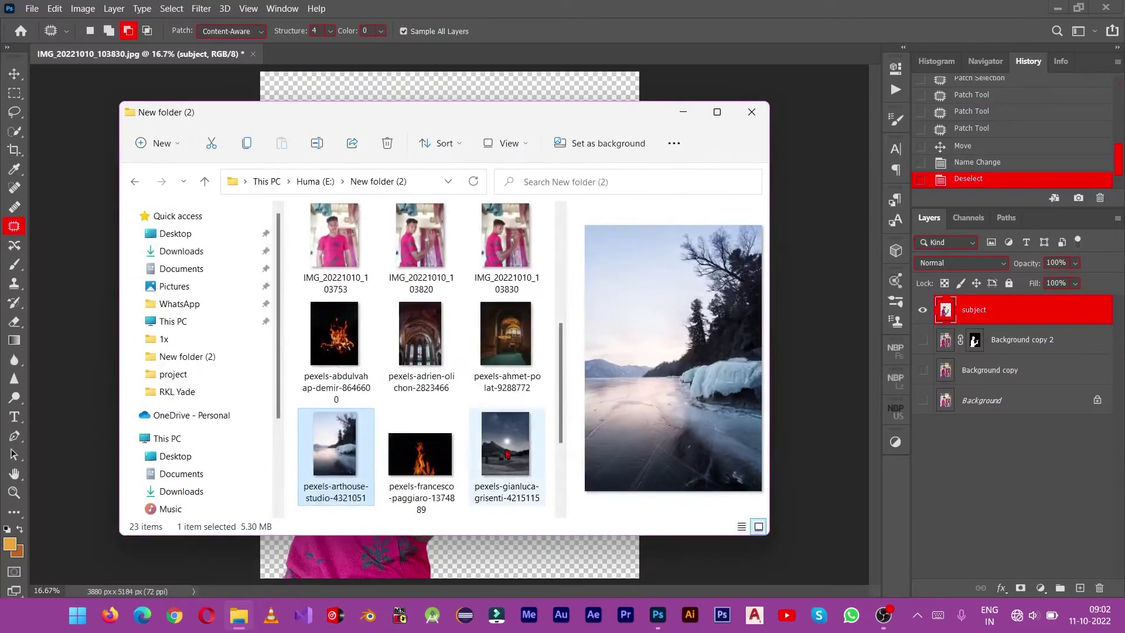
pyautogui.moveTo(507, 452); pyautogui.dragTo(792, 351)
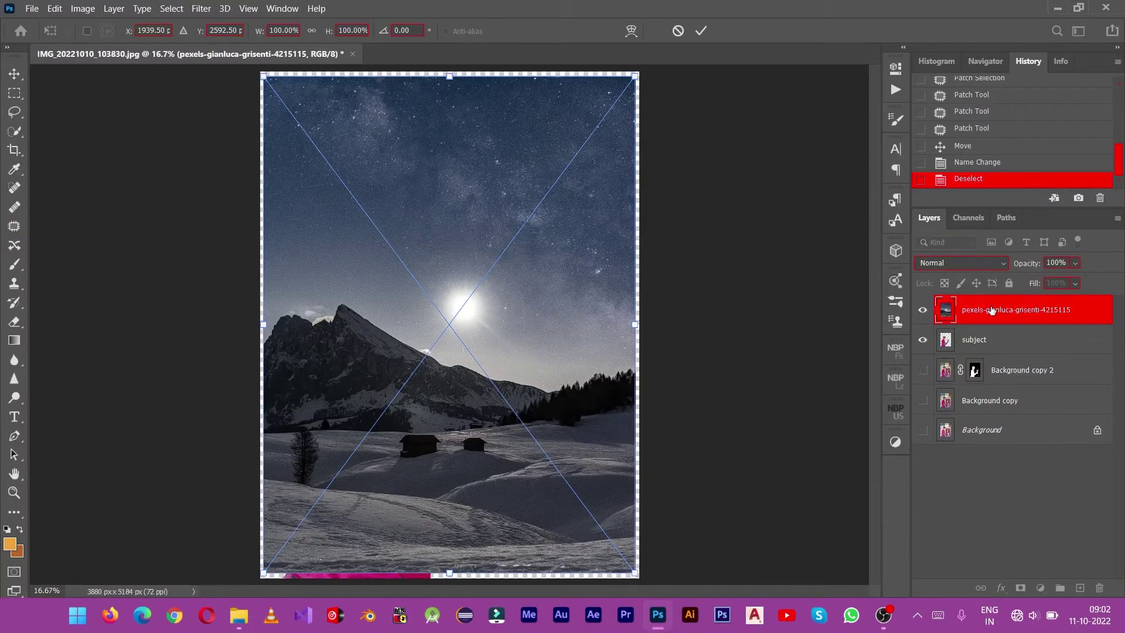
pyautogui.press('Return')
pyautogui.moveTo(991, 310); pyautogui.dragTo(987, 359)
# Step: Shift the man up and to the right with Free Transform
pyautogui.click(975, 311)
pyautogui.hotkey('ctrl', 't')
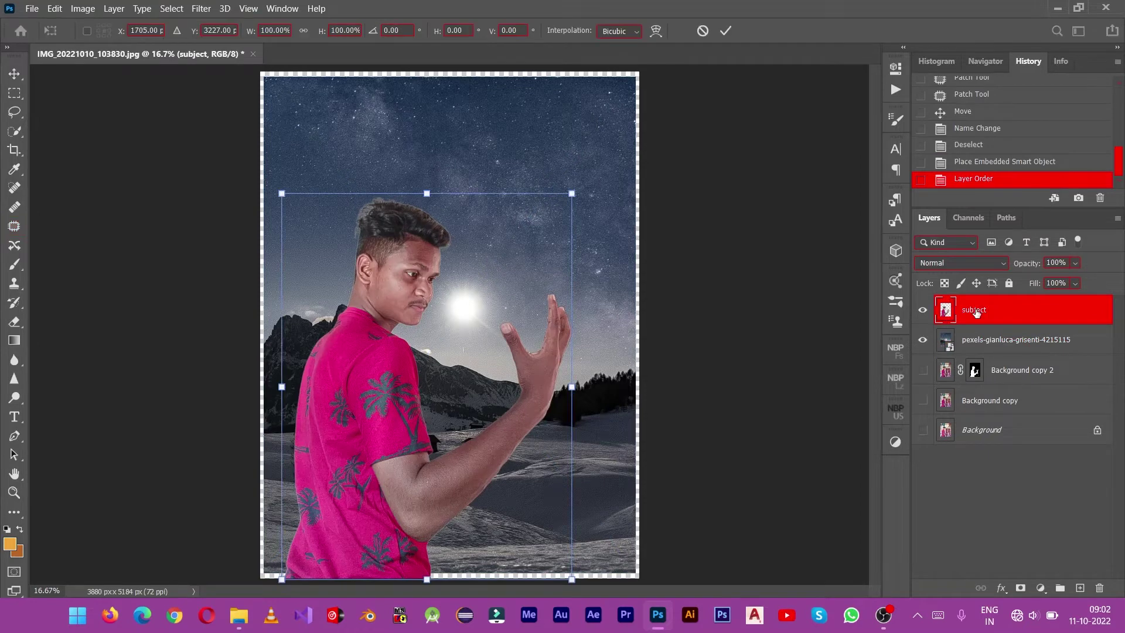
pyautogui.moveTo(482, 424); pyautogui.dragTo(509, 379)
pyautogui.click(972, 343)
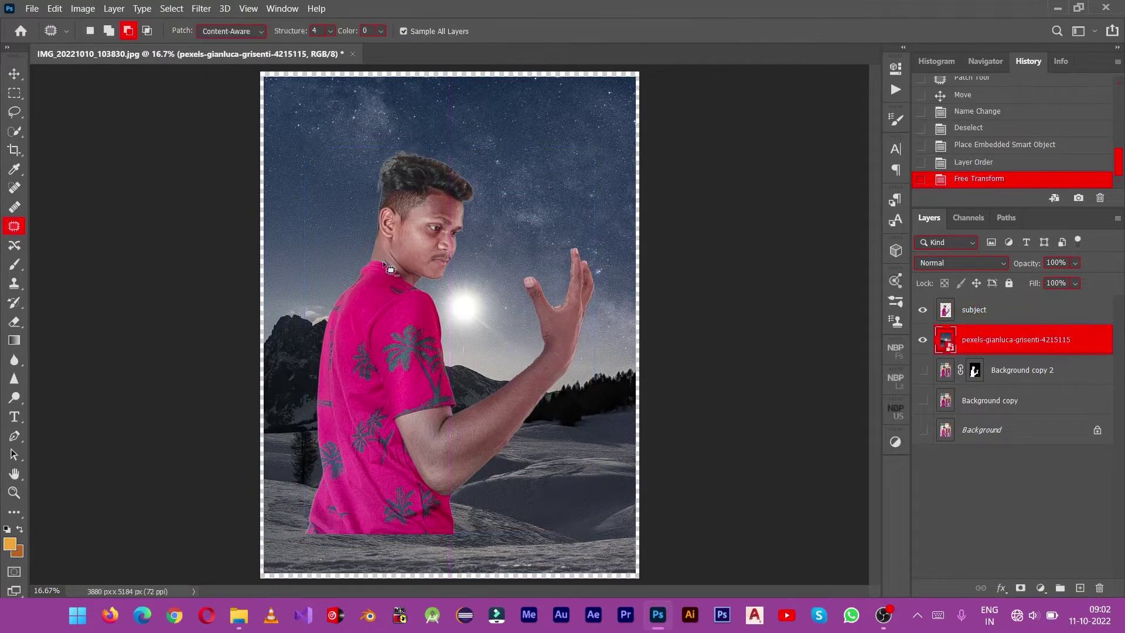
pyautogui.click(15, 144)
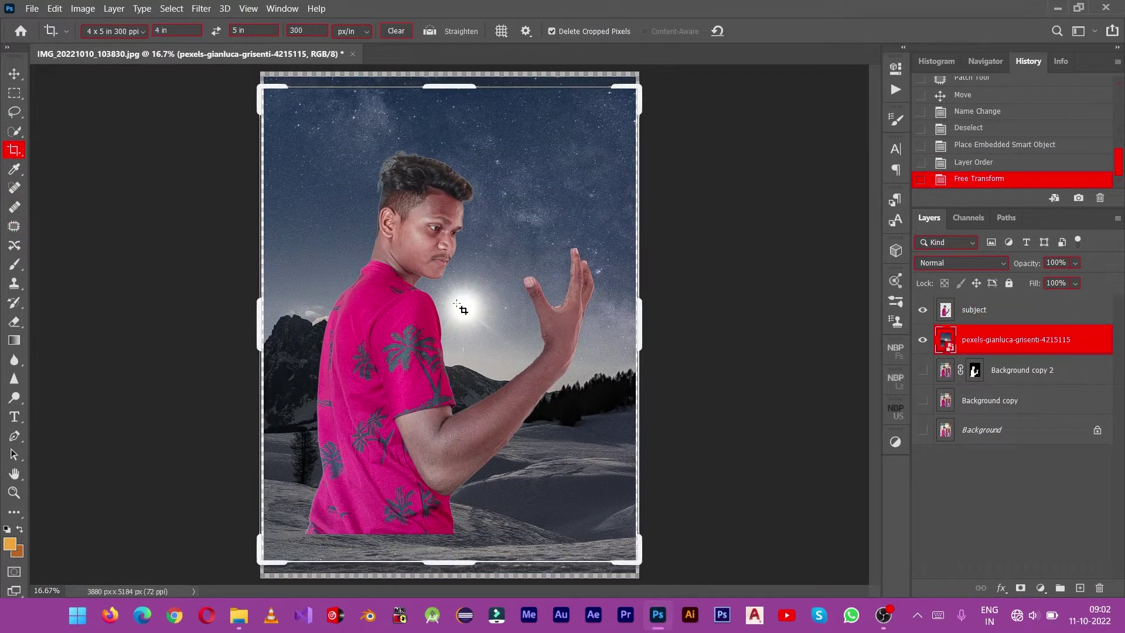
# Step: Crop the composite to a 4×5 portrait at 300 ppi
pyautogui.moveTo(463, 309); pyautogui.dragTo(455, 409)
pyautogui.press('Return')
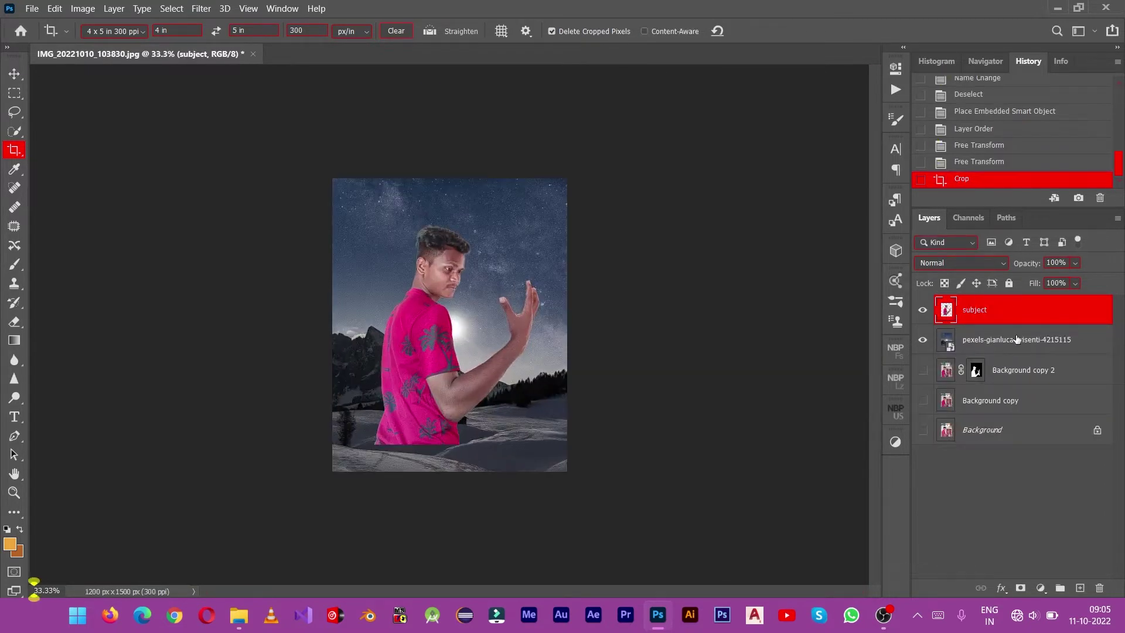
pyautogui.hotkey('ctrl', '+')
# Step: Apply a Gaussian Blur of radius 3.4 to the mountain background layer
pyautogui.hotkey('ctrl', 't')
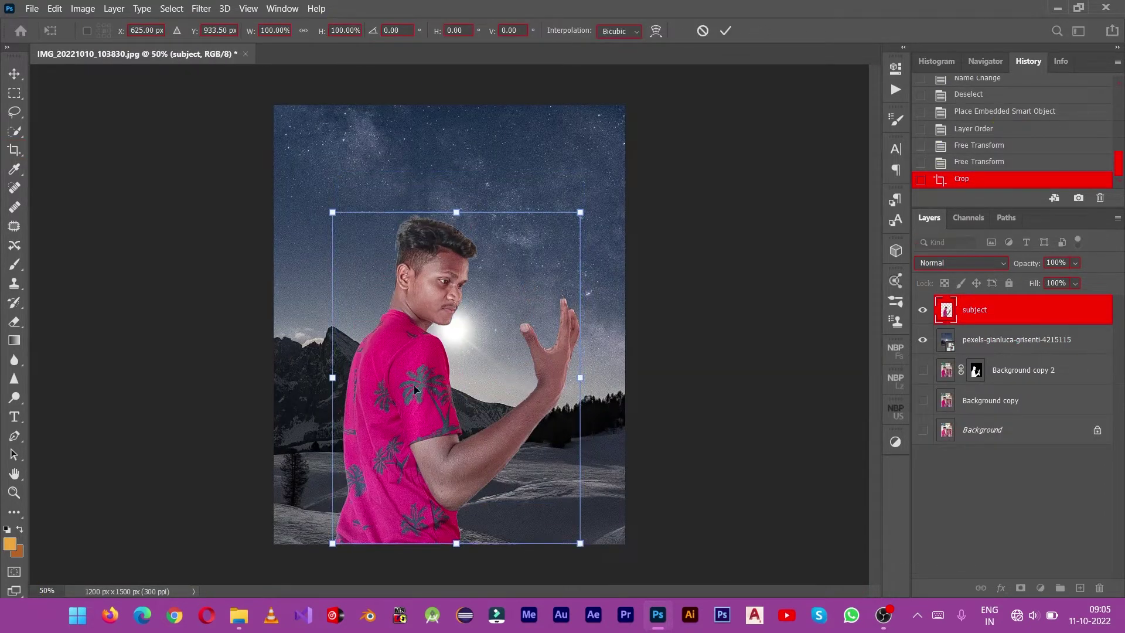
pyautogui.press('Return')
pyautogui.click(1017, 339)
pyautogui.click(201, 9)
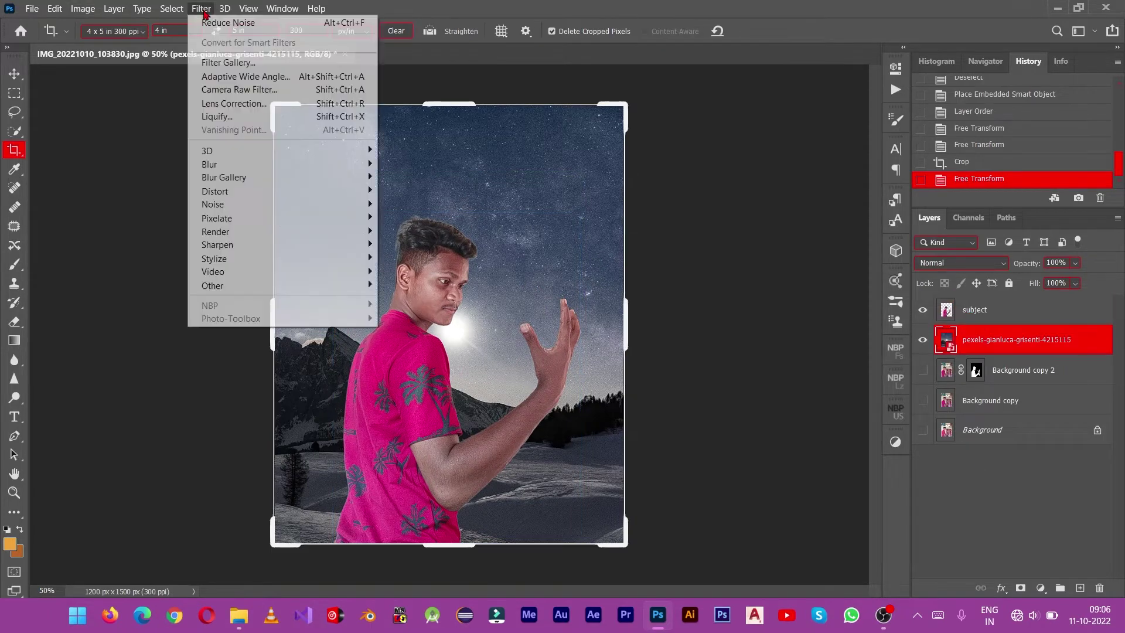
pyautogui.click(486, 248)
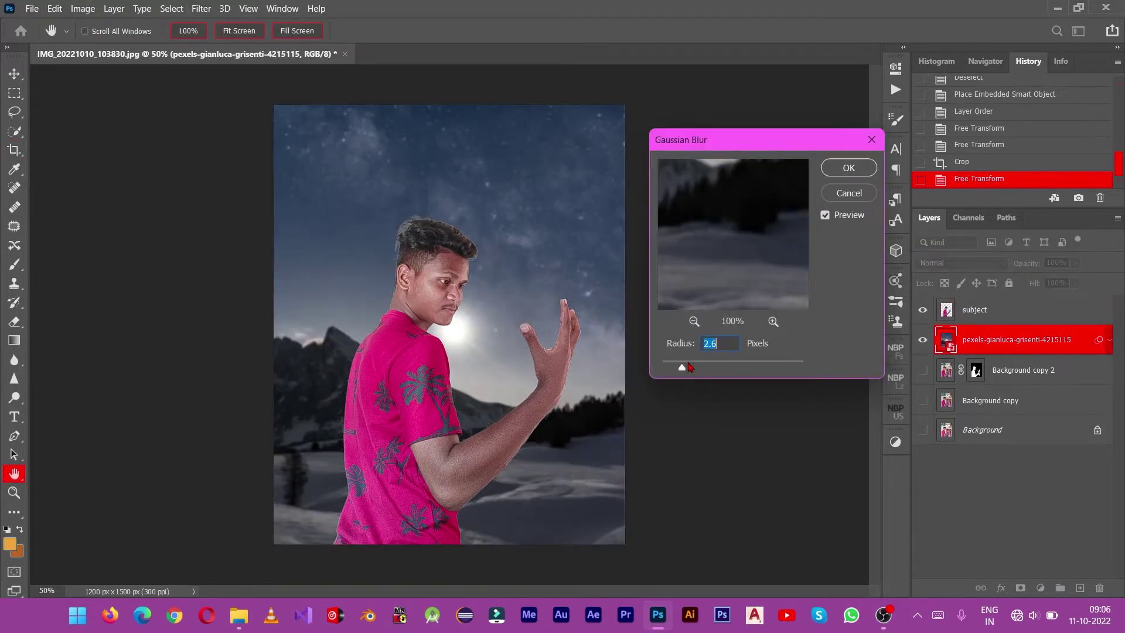
pyautogui.moveTo(689, 366); pyautogui.dragTo(691, 367)
pyautogui.click(858, 170)
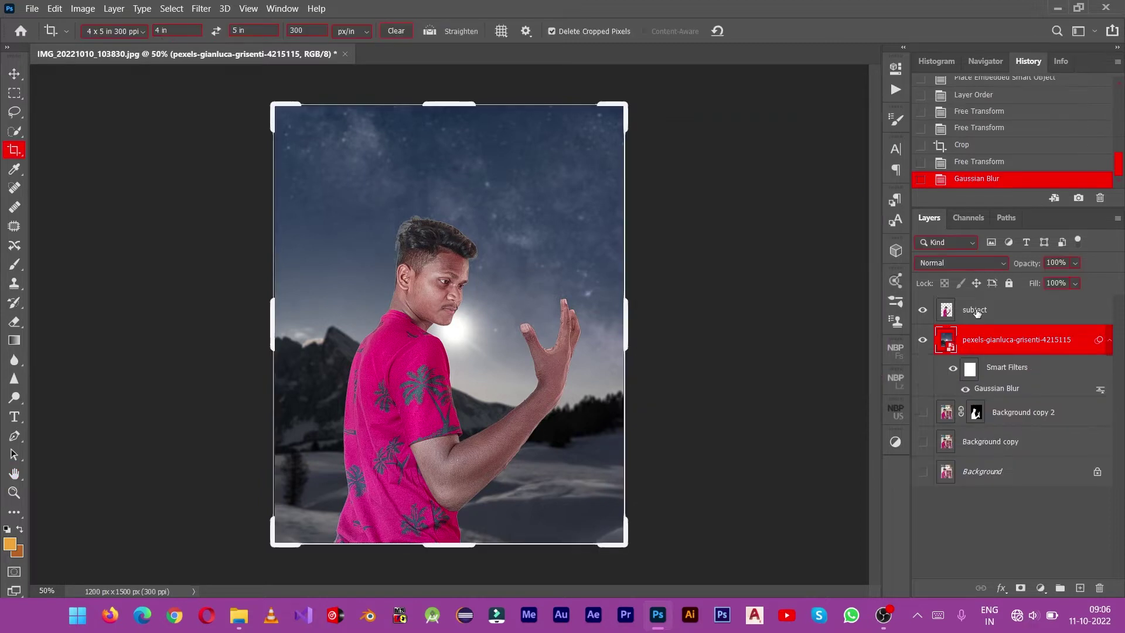
# Step: Recentre the man horizontally and lower in the frame with Free Transform
pyautogui.hotkey('alt', ']')
pyautogui.hotkey('ctrl', 't')
pyautogui.moveTo(422, 358)
pyautogui.mouseDown()
pyautogui.moveTo(429, 376)
pyautogui.moveTo(395, 385)
pyautogui.mouseUp()
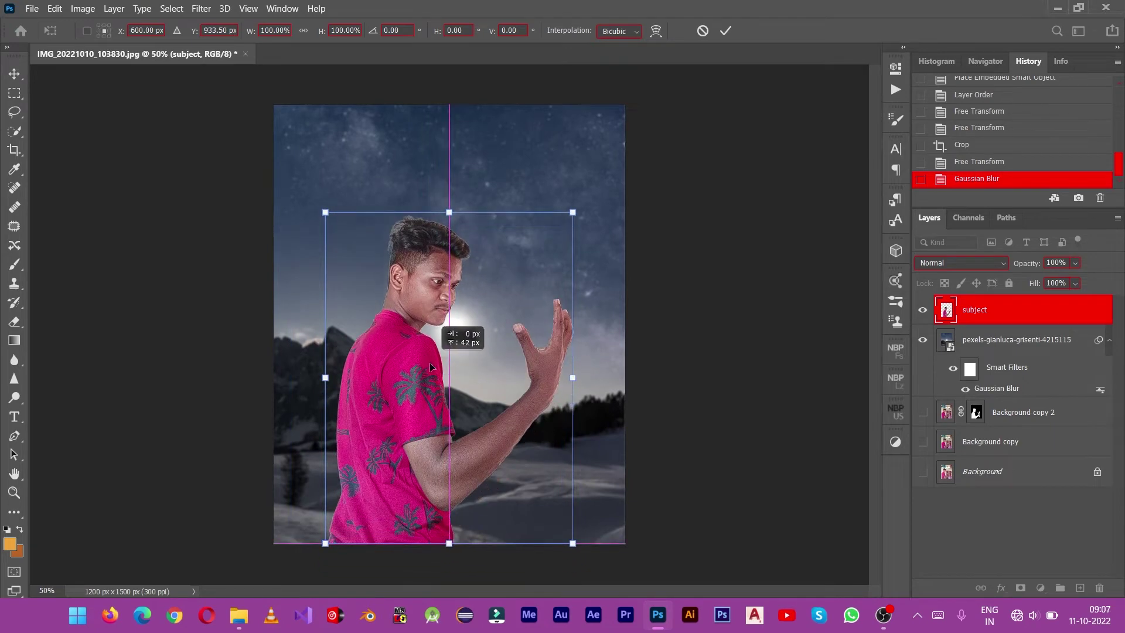
pyautogui.moveTo(394, 384); pyautogui.dragTo(430, 367)
pyautogui.press('c')
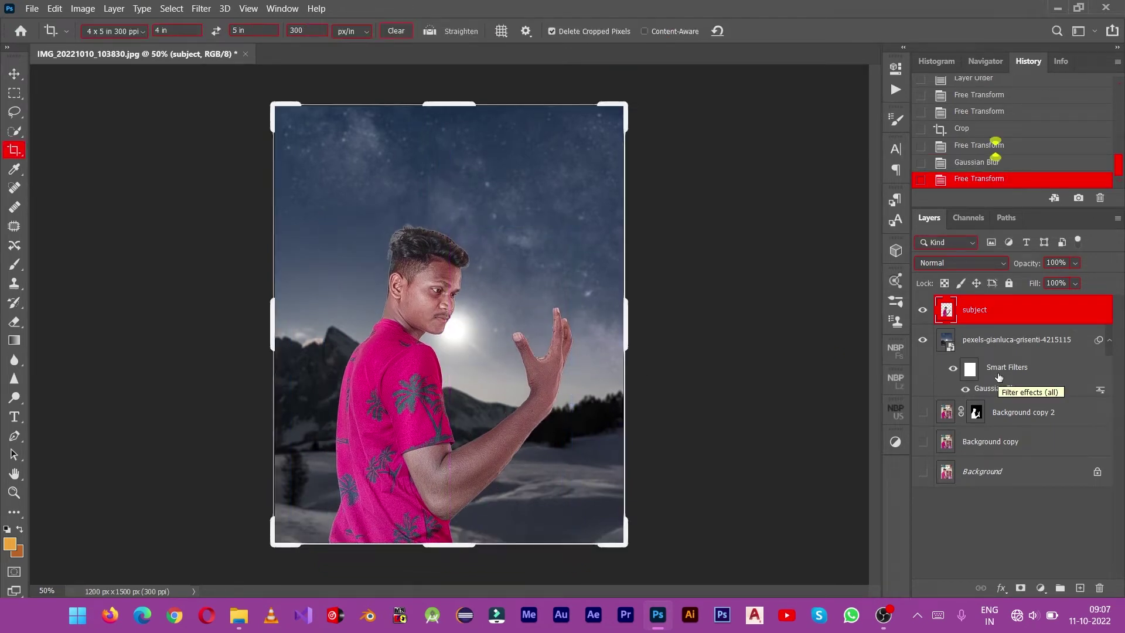
pyautogui.hotkey('ctrl', 't')
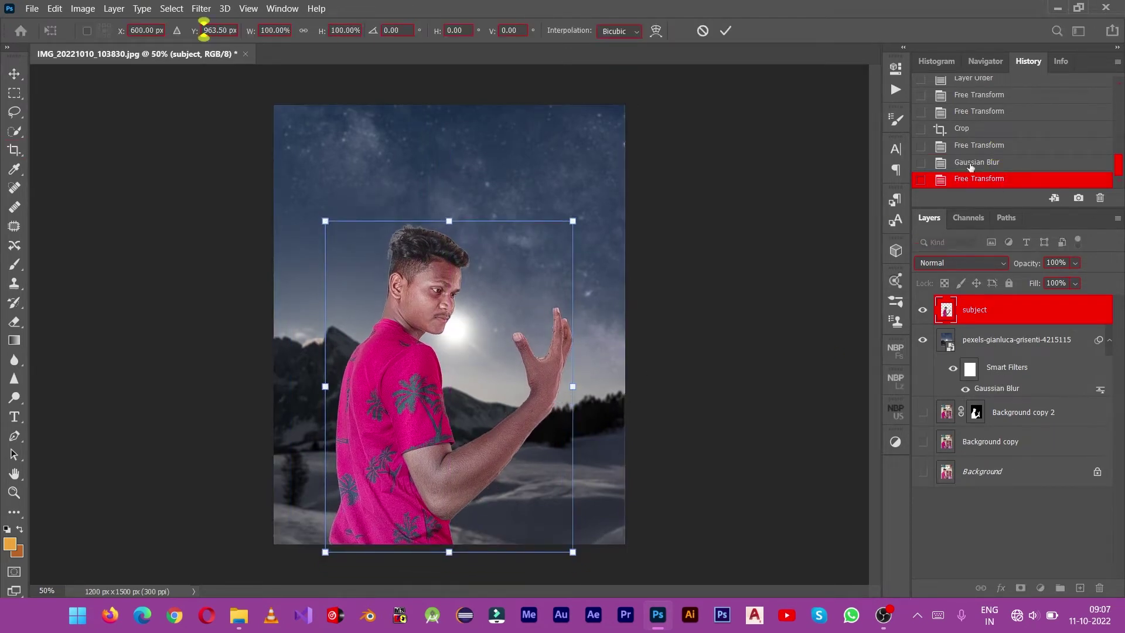
pyautogui.press('c')
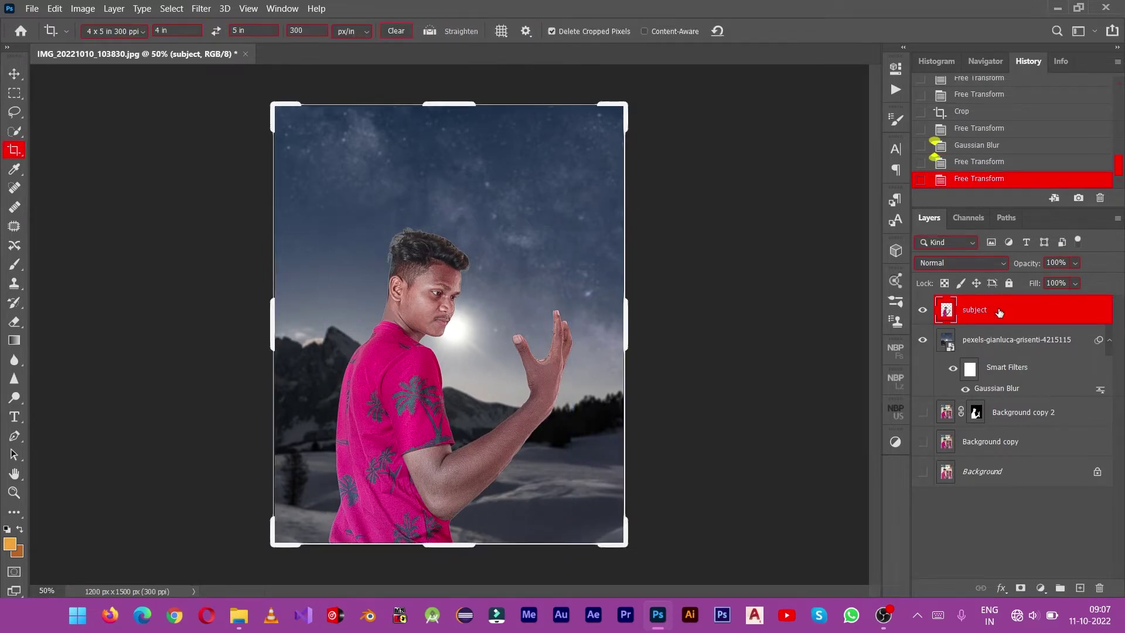
pyautogui.click(1012, 344)
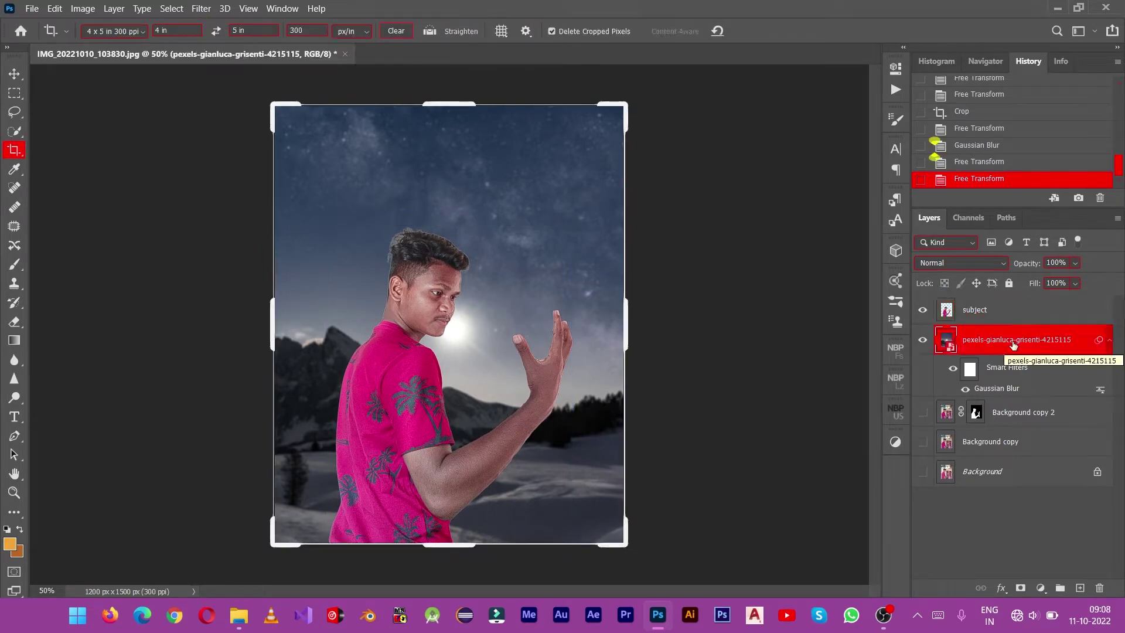
pyautogui.click(1008, 313)
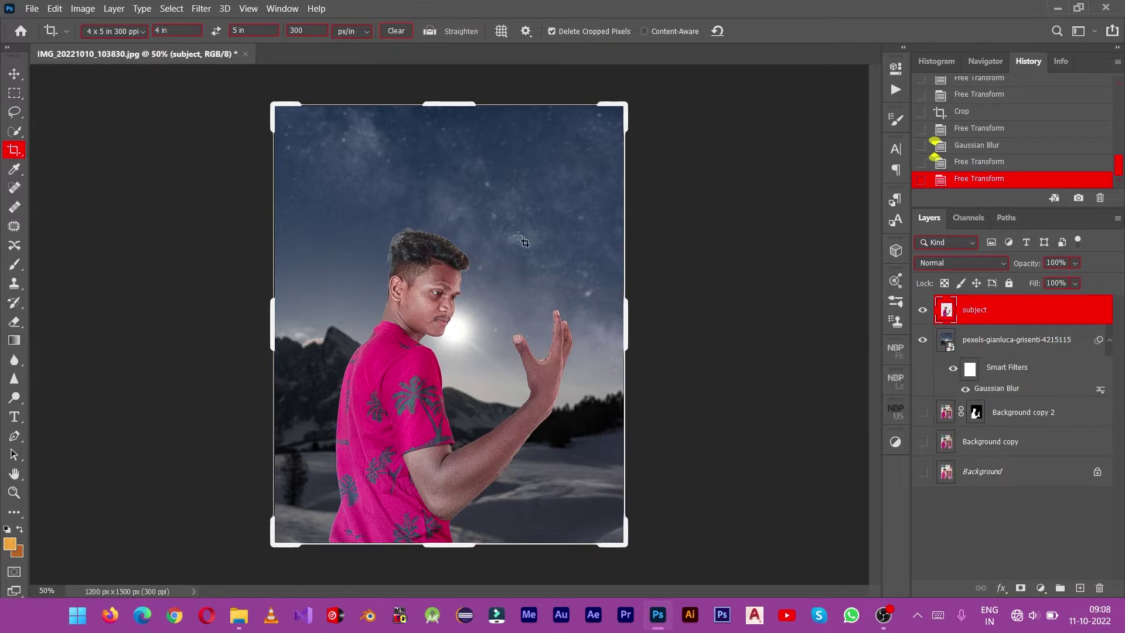
pyautogui.hotkey('ctrl', '+')
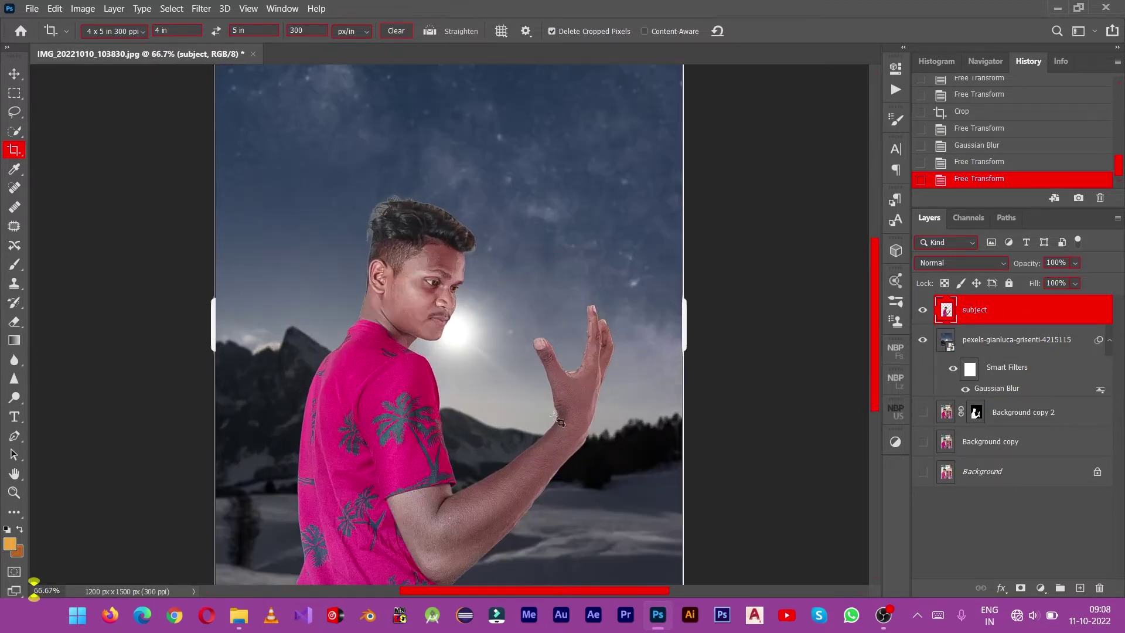
# Step: Add a new layer named 'rim light 1' and switch to the Brush tool
pyautogui.hotkey('ctrl', 'shift', 'alt', 'n')
pyautogui.hotkey('ctrl', '+')
pyautogui.click(7, 529)
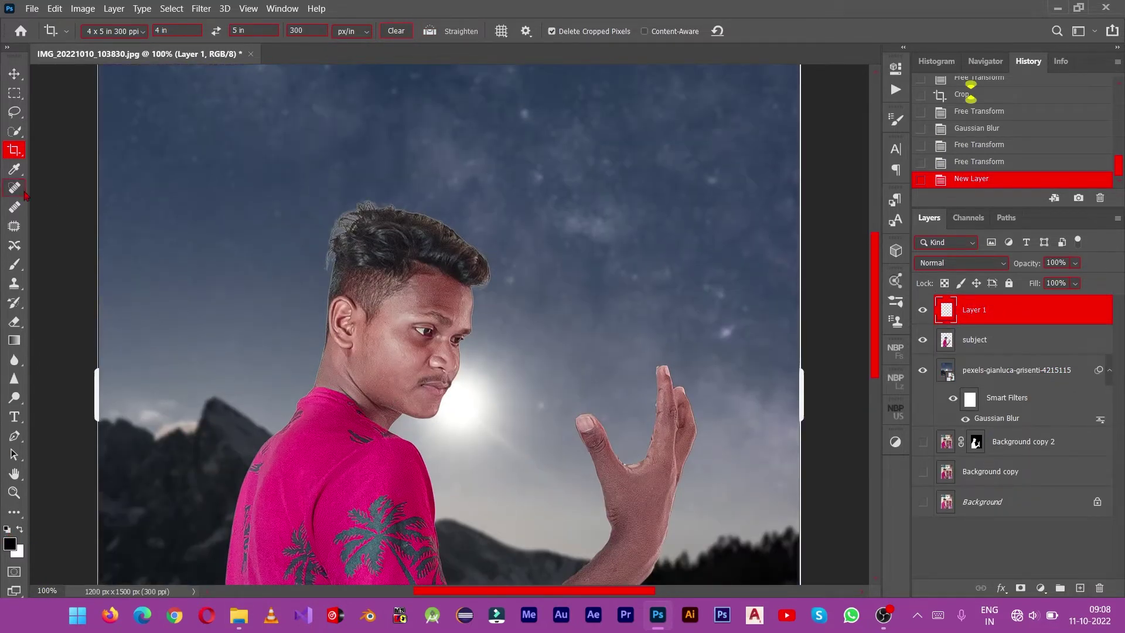
pyautogui.click(14, 264)
pyautogui.doubleClick(973, 310)
pyautogui.write('rim light')
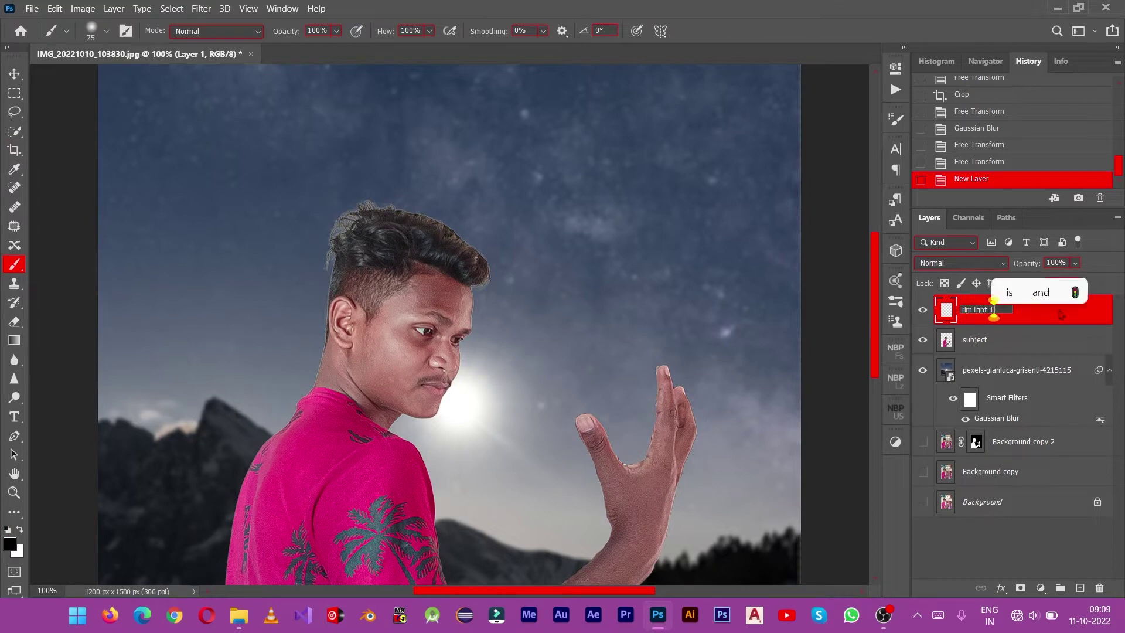
pyautogui.write(' 1')
pyautogui.press('Return')
# Step: Set the brush to white (ffffff), soft round, 31 px
pyautogui.click(10, 543)
pyautogui.write('ffffff')
pyautogui.click(1039, 43)
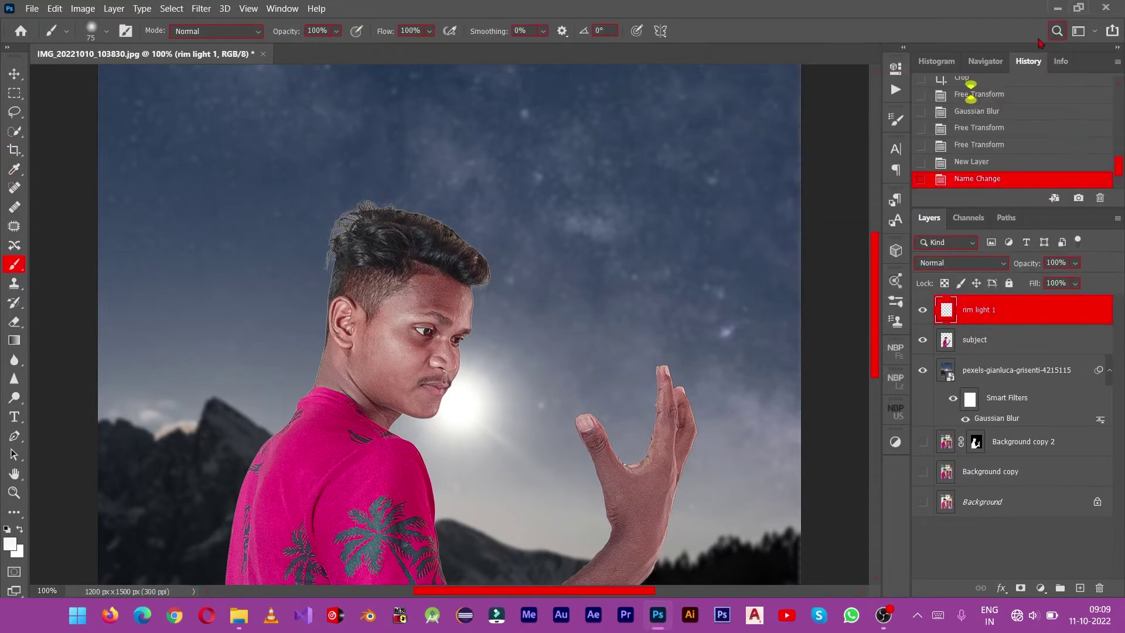
pyautogui.hotkey('ctrl', '+')
pyautogui.click(106, 31)
pyautogui.moveTo(107, 77); pyautogui.dragTo(97, 76)
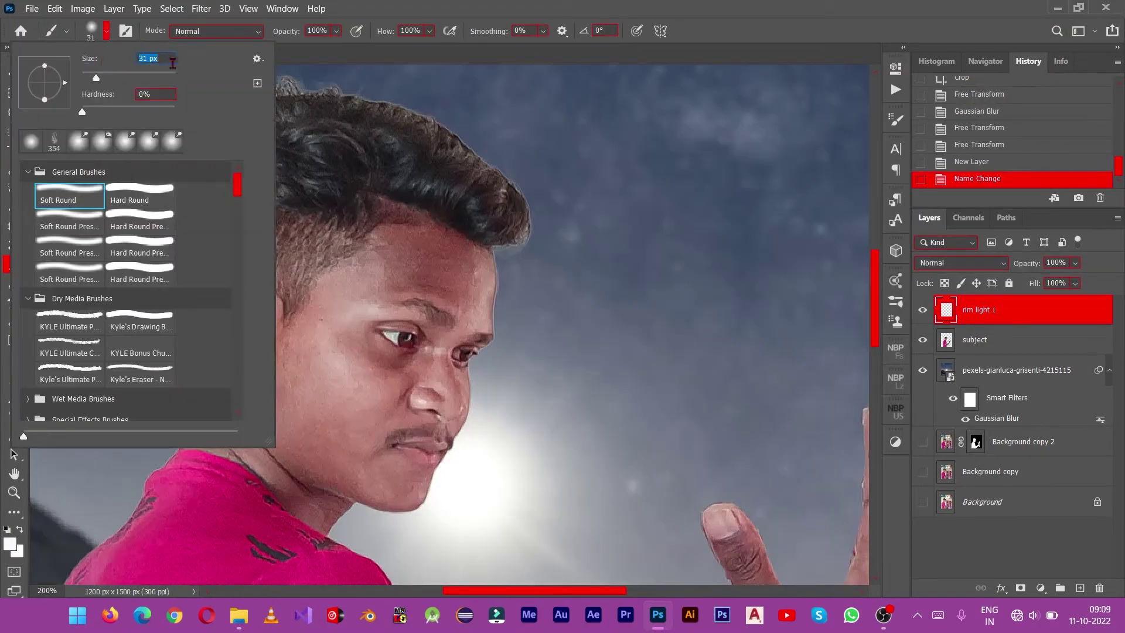
# Step: Raise brush smoothing to 100%, undoing the trial strokes
pyautogui.click(543, 31)
pyautogui.moveTo(542, 47)
pyautogui.mouseDown()
pyautogui.moveTo(576, 50)
pyautogui.moveTo(545, 46)
pyautogui.mouseUp()
pyautogui.click(462, 144)
pyautogui.hotkey('ctrl', 'z')
pyautogui.click(543, 31)
pyautogui.click(437, 132)
pyautogui.hotkey('ctrl', 'z')
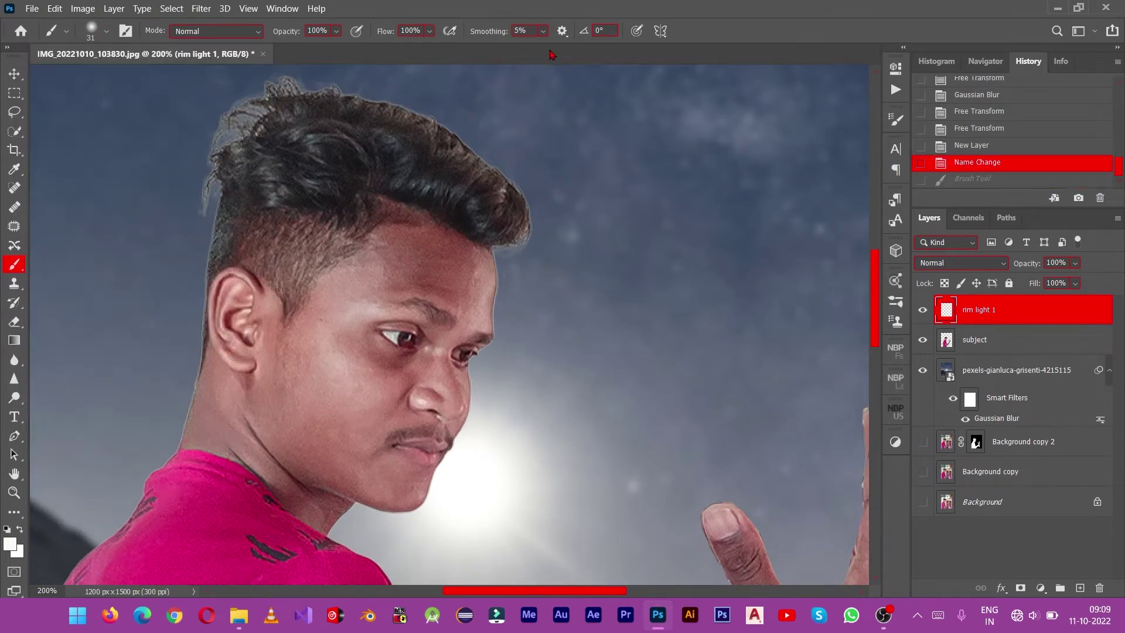
pyautogui.click(543, 30)
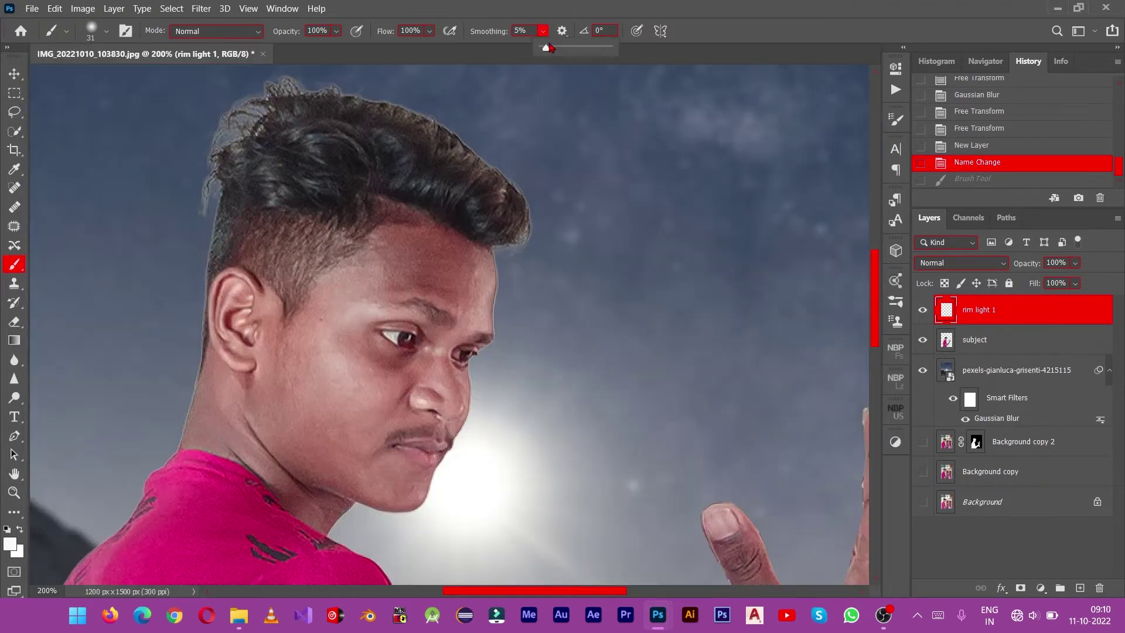
pyautogui.moveTo(550, 47); pyautogui.dragTo(612, 47)
pyautogui.click(428, 136)
pyautogui.hotkey('ctrl', 'z')
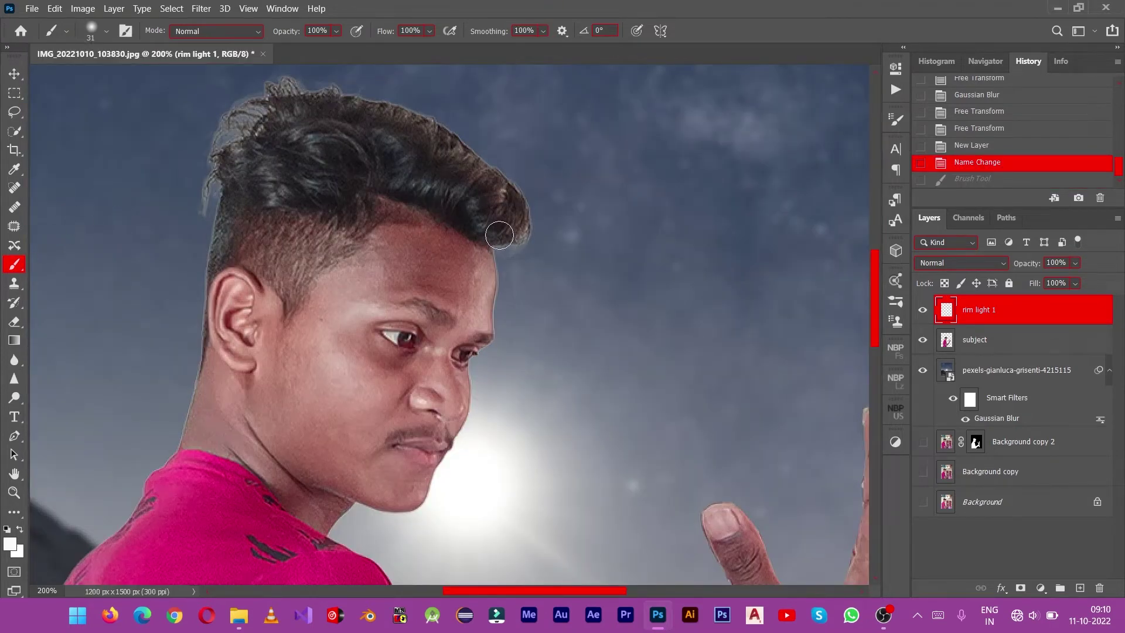
# Step: Paint white rim light along the hair, sleeve edge, ear and neck
pyautogui.moveTo(471, 166)
pyautogui.mouseDown()
pyautogui.moveTo(219, 142)
pyautogui.moveTo(209, 357)
pyautogui.moveTo(158, 487)
pyautogui.mouseUp()
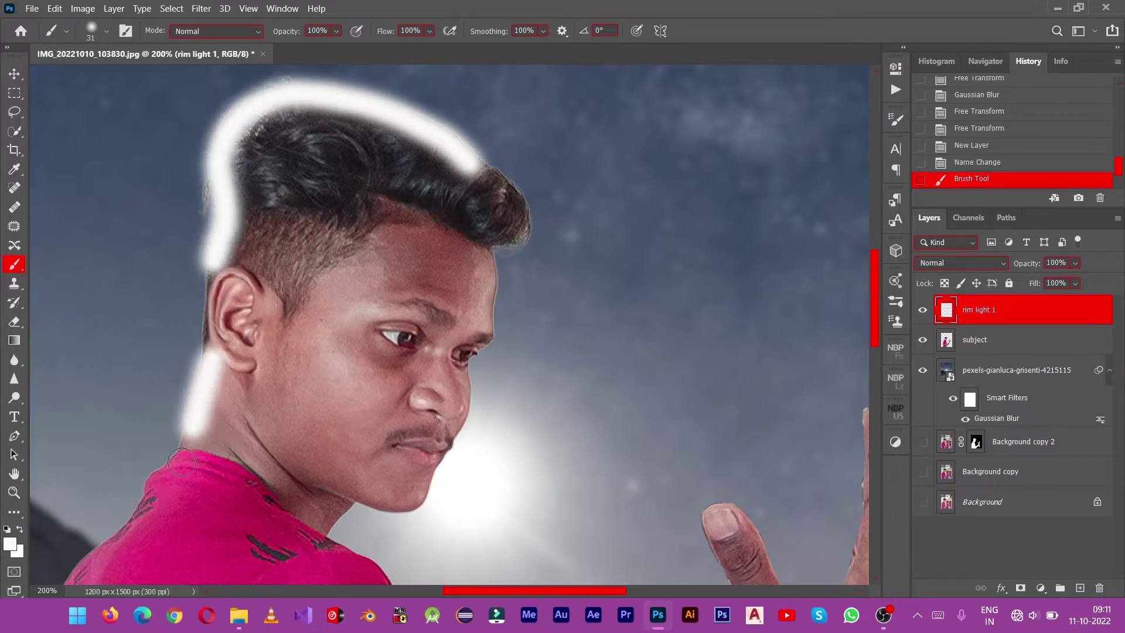
pyautogui.scroll(-3, 158, 486)
pyautogui.hotkey('ctrl', '-')
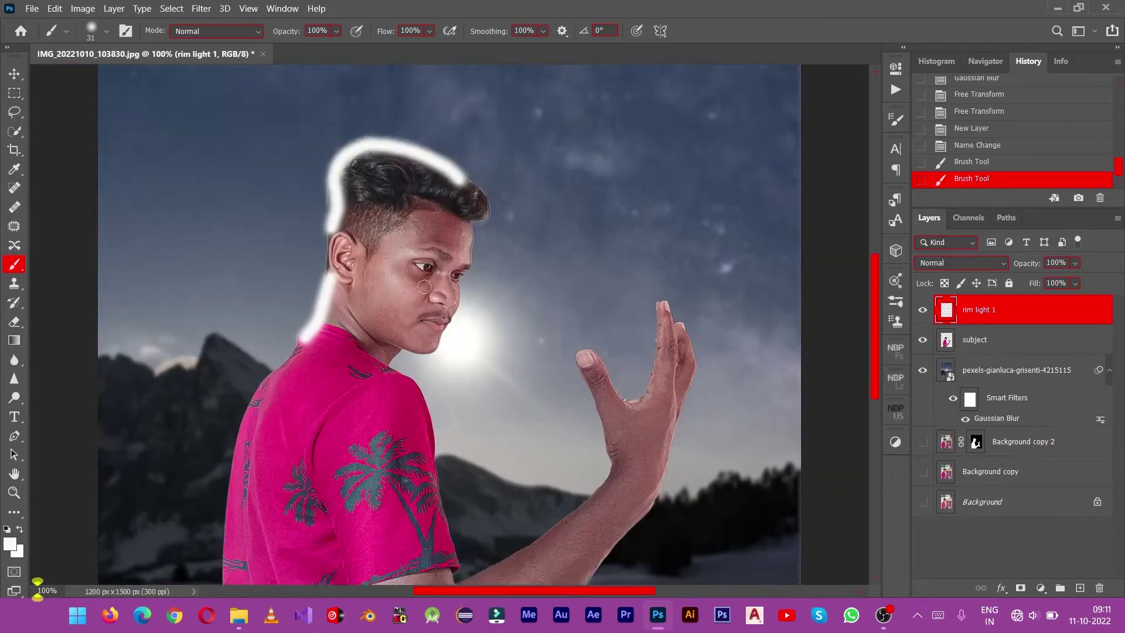
pyautogui.moveTo(323, 379)
pyautogui.mouseDown()
pyautogui.moveTo(457, 401)
pyautogui.moveTo(382, 251)
pyautogui.mouseUp()
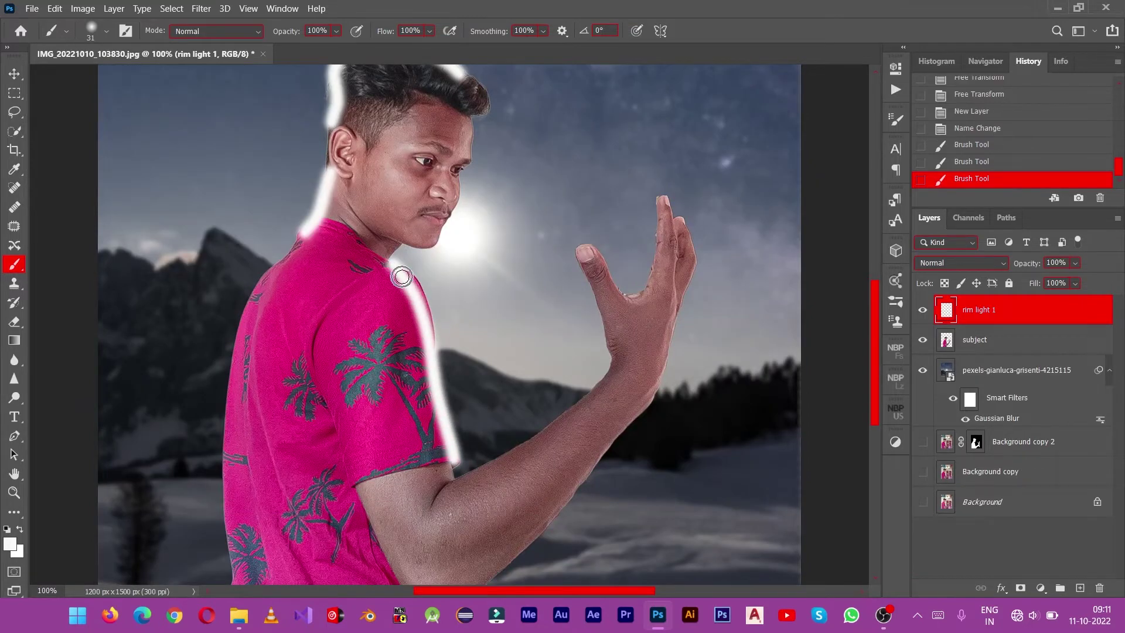
pyautogui.hotkey('ctrl', 'z')
pyautogui.moveTo(431, 351); pyautogui.dragTo(456, 467)
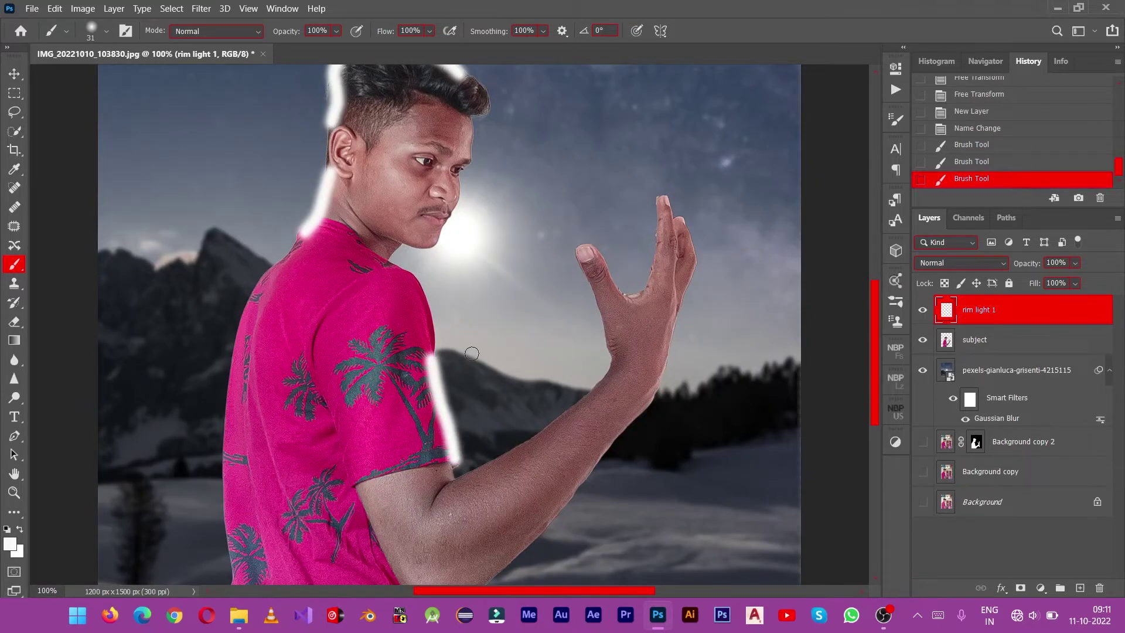
pyautogui.moveTo(327, 134); pyautogui.dragTo(329, 177)
# Step: Set rim light 1 to Soft Light blending at 12% opacity
pyautogui.hotkey('ctrl', '-')
pyautogui.click(960, 262)
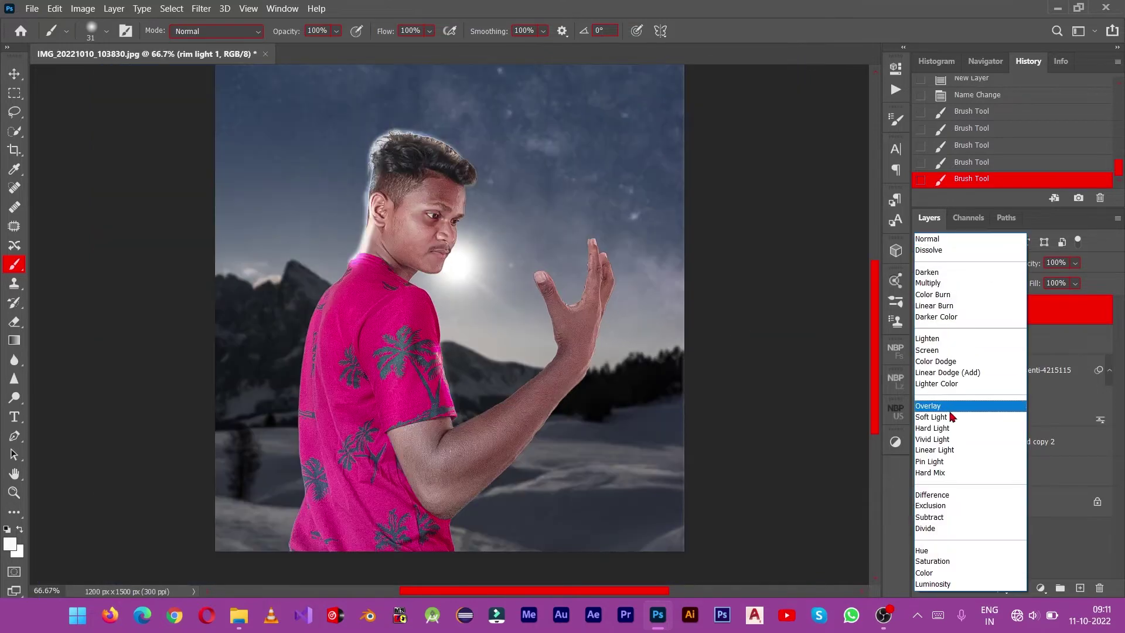
pyautogui.click(949, 418)
pyautogui.hotkey('ctrl', '1')
pyautogui.click(1075, 262)
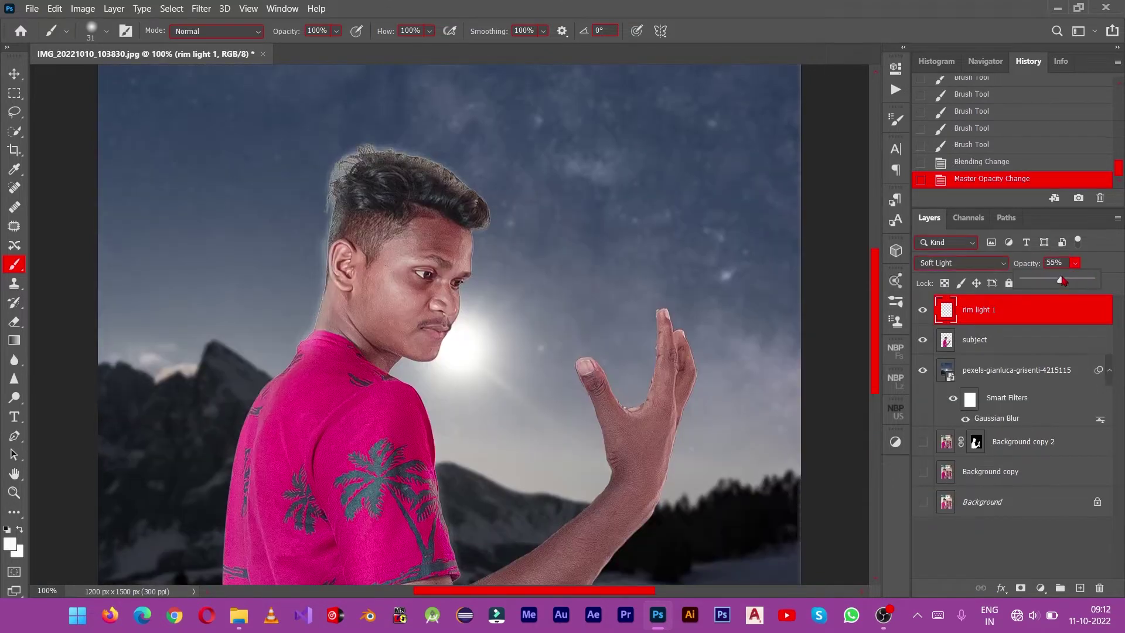
pyautogui.moveTo(1093, 279); pyautogui.dragTo(1033, 284)
# Step: Erase excess glow near the neck and brush extra rim light along the shirt
pyautogui.click(16, 325)
pyautogui.moveTo(331, 173)
pyautogui.mouseDown()
pyautogui.moveTo(395, 140)
pyautogui.moveTo(331, 170)
pyautogui.mouseUp()
pyautogui.hotkey('ctrl', '-')
pyautogui.hotkey('ctrl', '-')
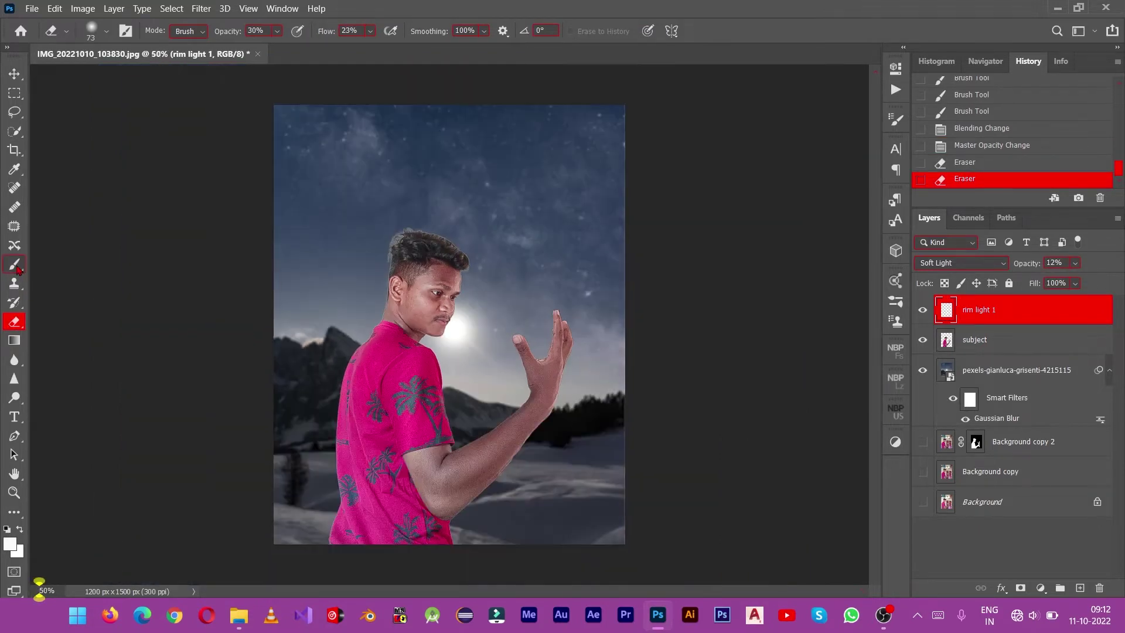
pyautogui.press('b')
pyautogui.hotkey('ctrl', '+')
pyautogui.hotkey('ctrl', '+')
pyautogui.scroll(-10, 231, 330)
pyautogui.moveTo(231, 262); pyautogui.dragTo(234, 317)
pyautogui.scroll(2, 231, 292)
pyautogui.scroll(5, 269, 161)
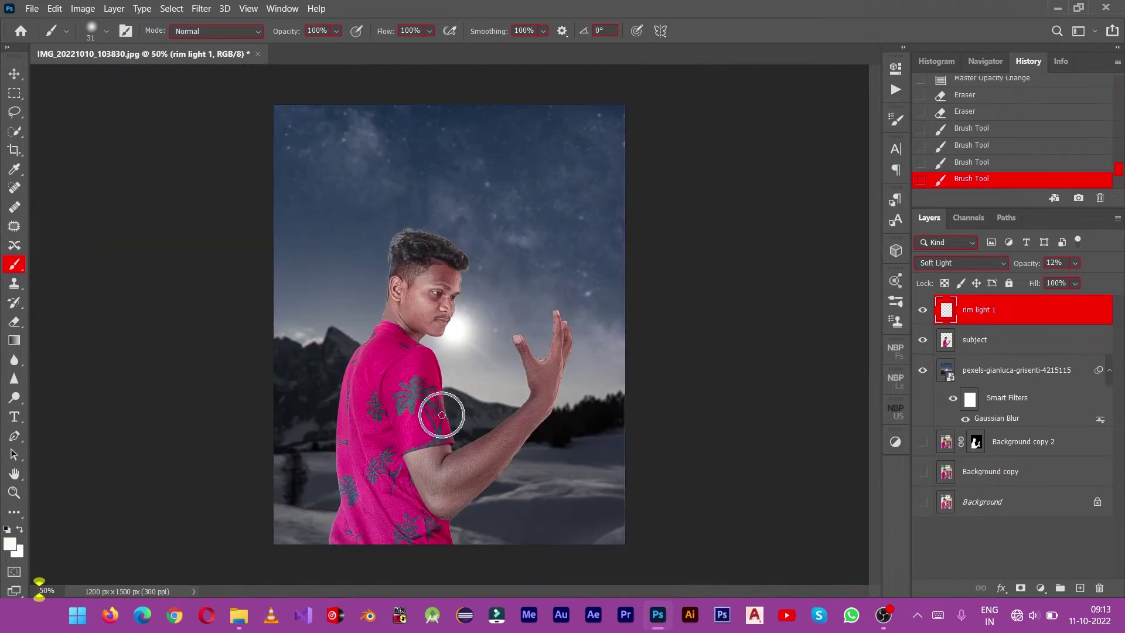
# Step: Dim the subject by lowering the Levels output white
pyautogui.click(974, 339)
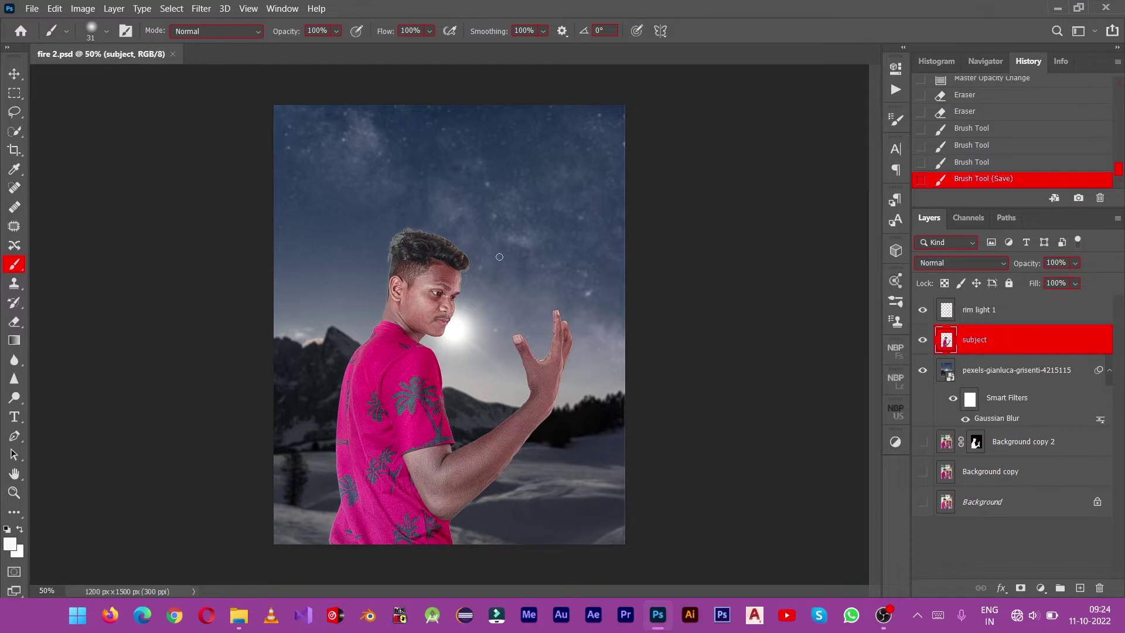
pyautogui.click(83, 8)
pyautogui.click(398, 51)
pyautogui.moveTo(938, 291); pyautogui.dragTo(900, 291)
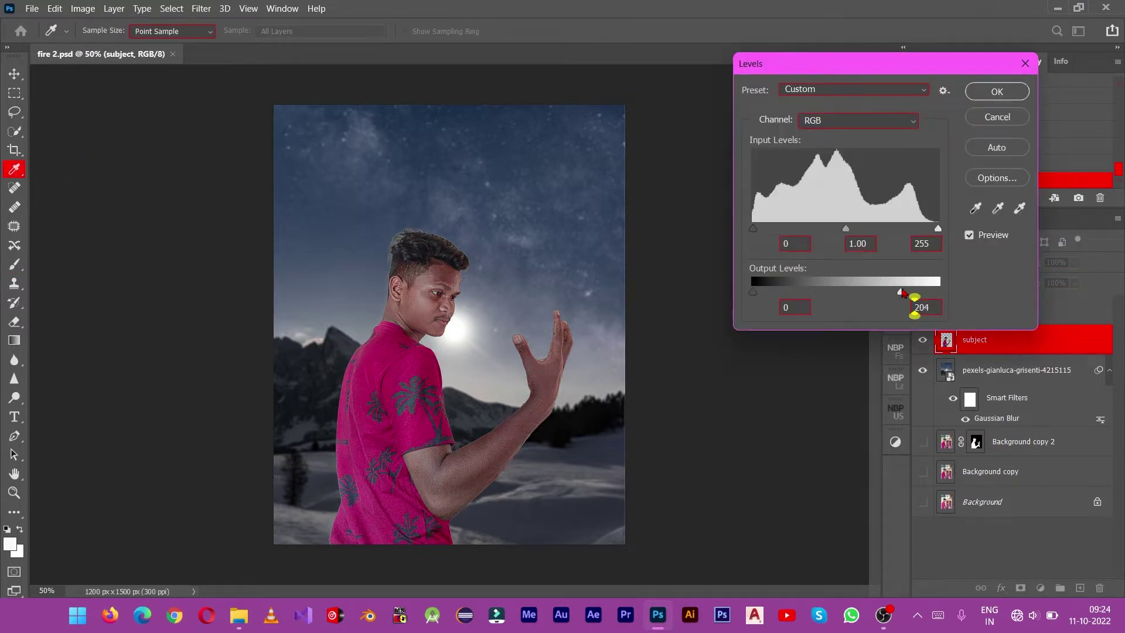
pyautogui.click(982, 92)
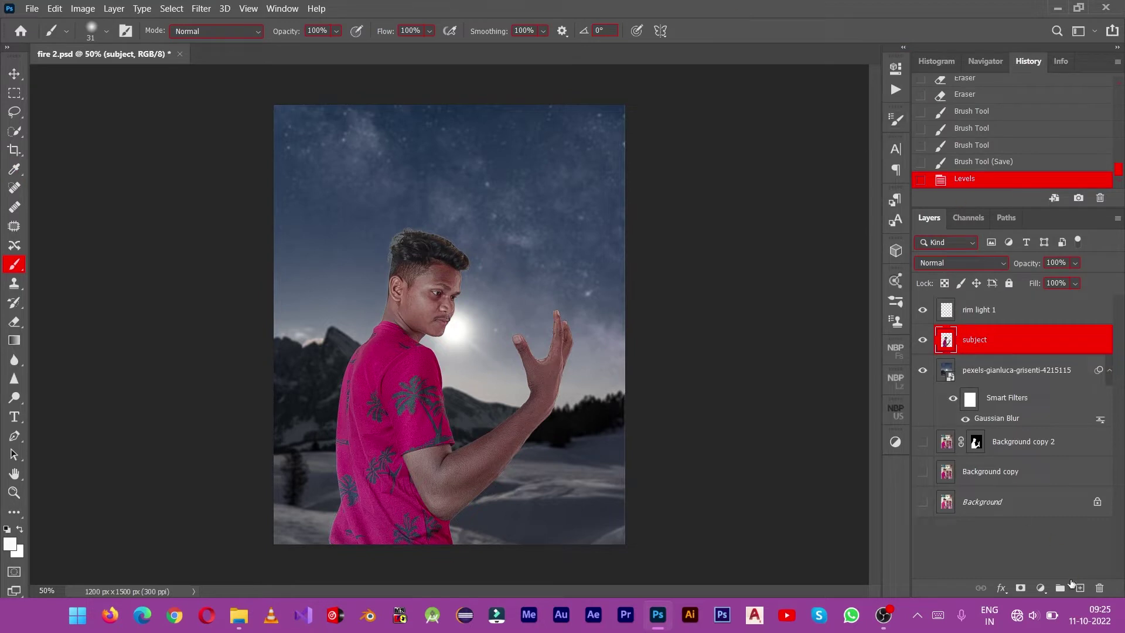
# Step: Add a Gradient Fill layer at the top of the layer stack
pyautogui.click(1079, 587)
pyautogui.hotkey('ctrl', ']')
pyautogui.click(1020, 588)
pyautogui.hotkey('ctrl', 'z')
pyautogui.click(1034, 346)
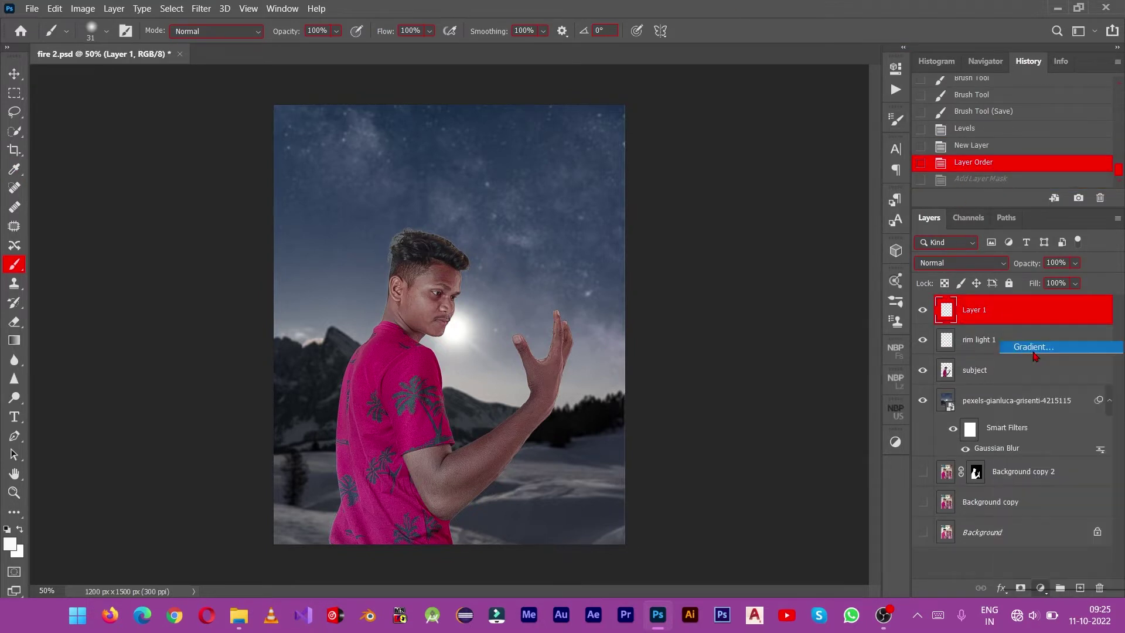
pyautogui.click(879, 141)
# Step: Make the gradient black-to-transparent at a 90° angle
pyautogui.click(673, 421)
pyautogui.click(740, 483)
pyautogui.click(737, 231)
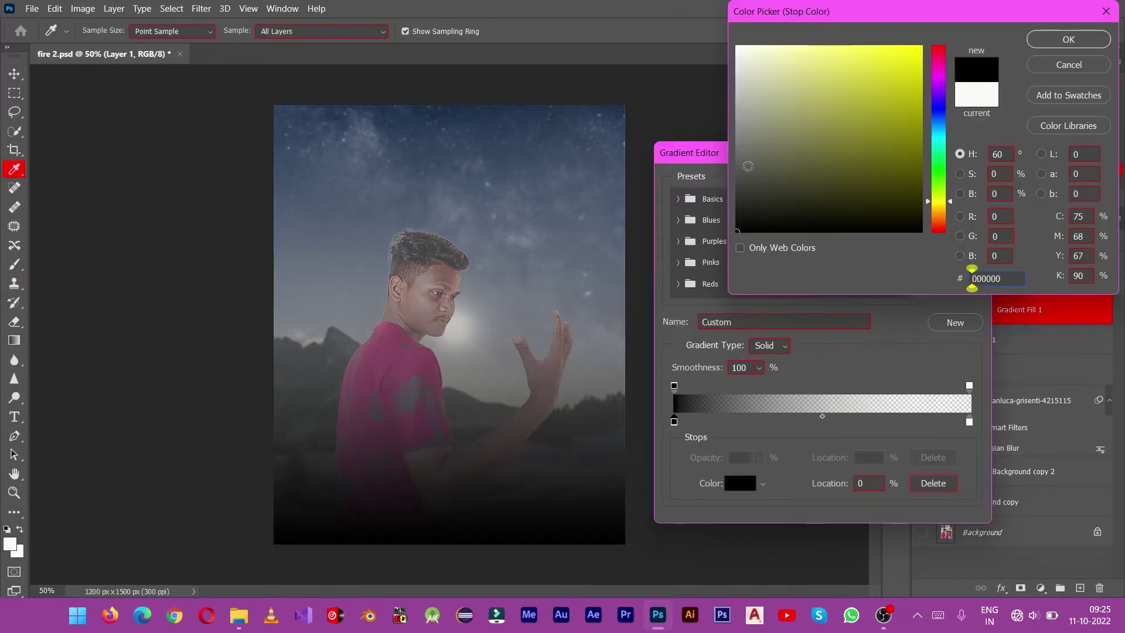
pyautogui.click(372, 246)
pyautogui.click(1068, 40)
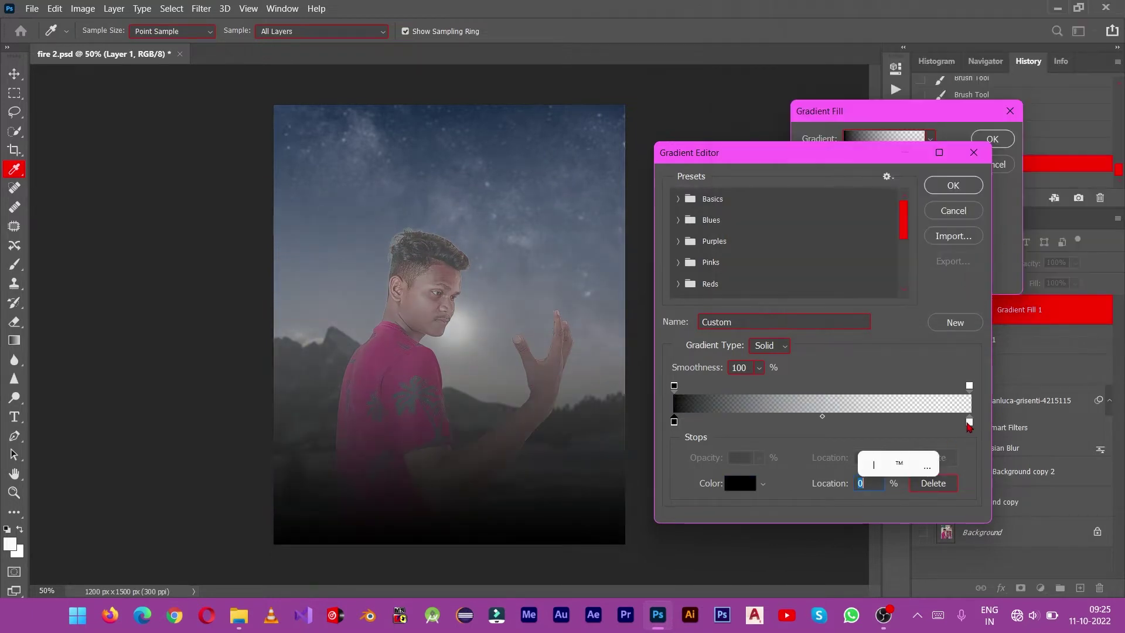
pyautogui.click(969, 421)
pyautogui.click(933, 483)
pyautogui.press('Return')
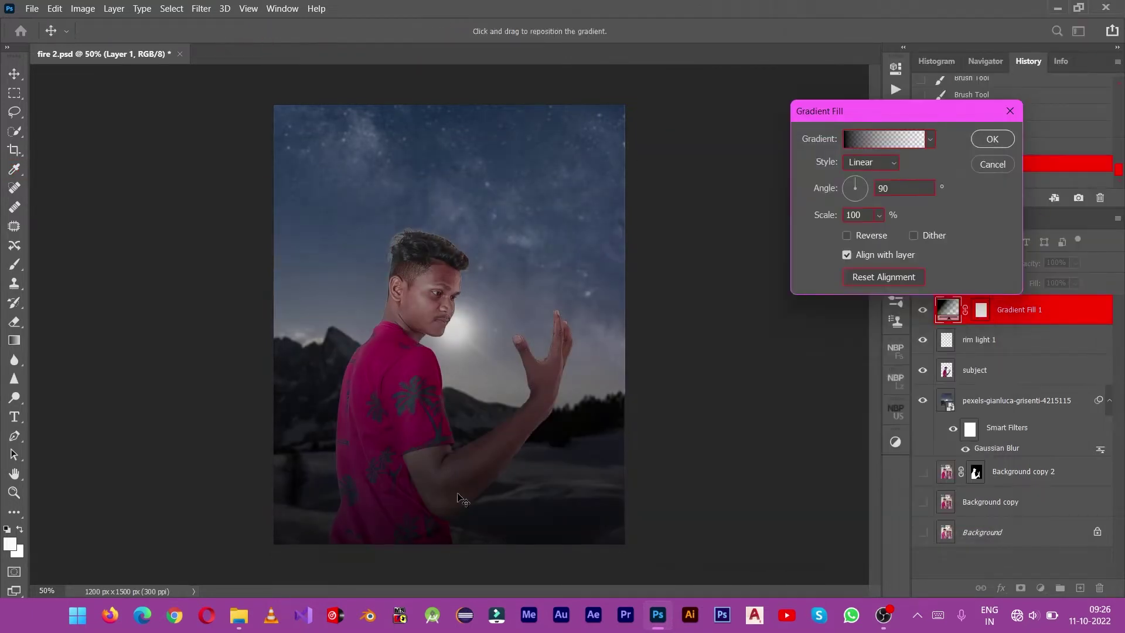
# Step: Shift the dark gradient toward the bottom, lower its opacity, and hide the layer
pyautogui.moveTo(457, 497)
pyautogui.mouseDown()
pyautogui.moveTo(454, 548)
pyautogui.moveTo(428, 603)
pyautogui.mouseUp()
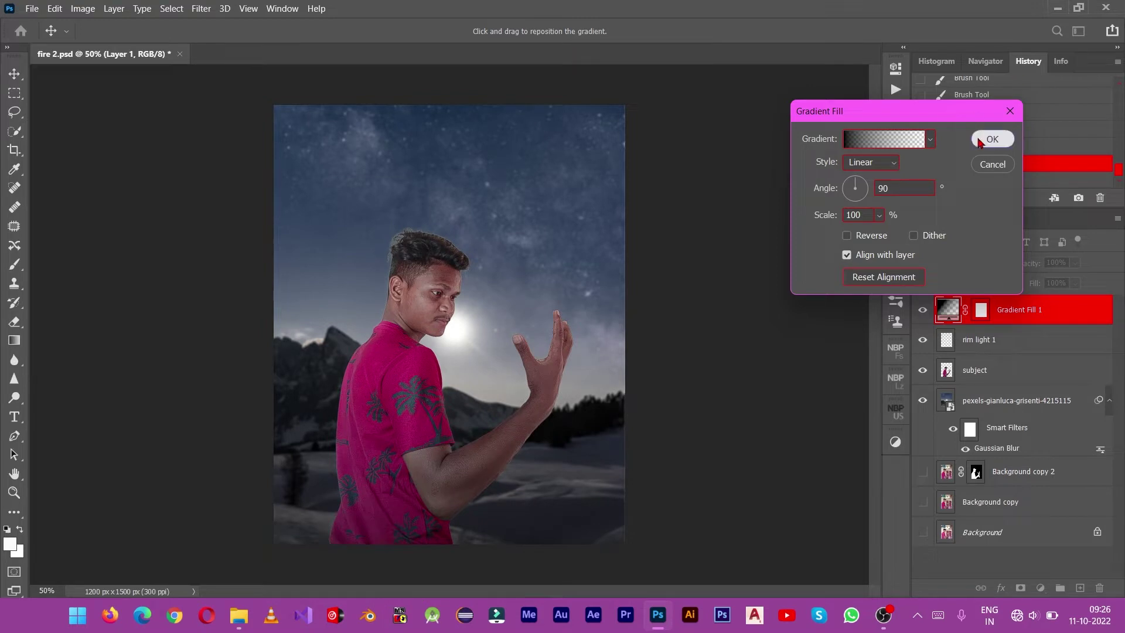
pyautogui.click(980, 143)
pyautogui.moveTo(1075, 263); pyautogui.dragTo(1067, 283)
pyautogui.click(923, 310)
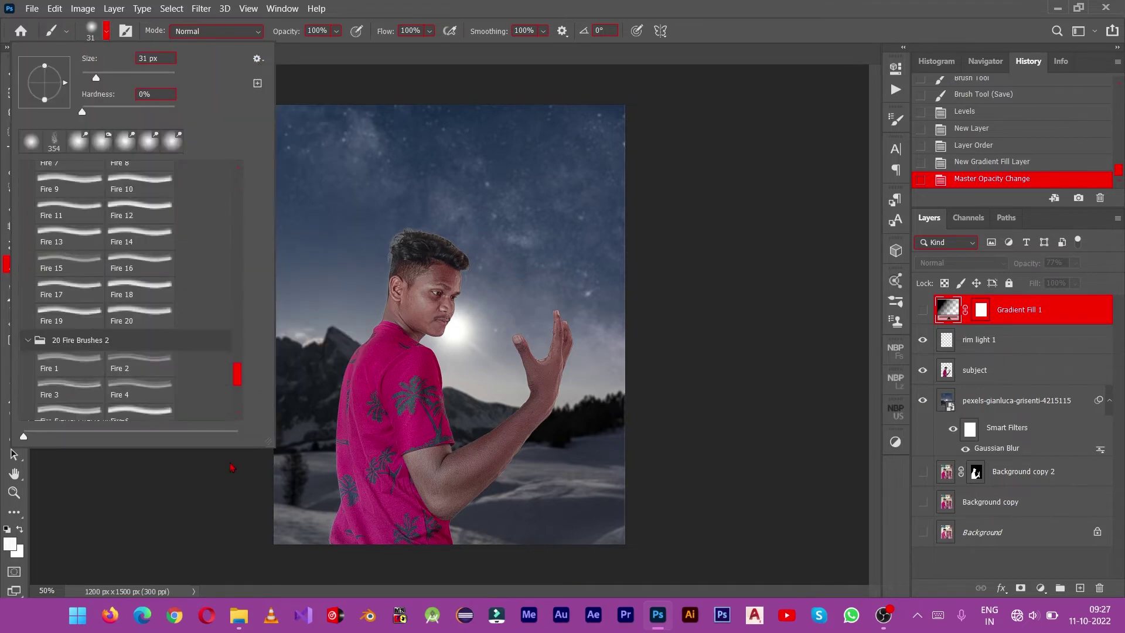
# Step: Add a new layer and browse the lens flare brush presets
pyautogui.hotkey('ctrl', 'shift', 'alt', 'n')
pyautogui.click(106, 31)
pyautogui.scroll(-10, 129, 293)
pyautogui.scroll(-5, 129, 293)
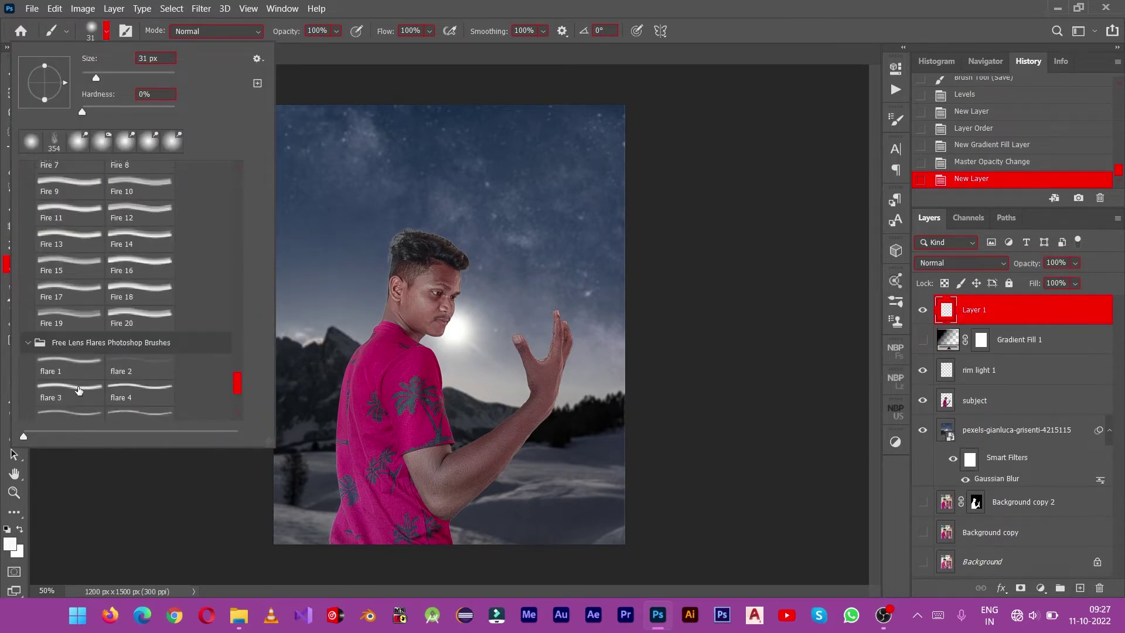
pyautogui.click(69, 357)
pyautogui.click(69, 384)
pyautogui.click(139, 383)
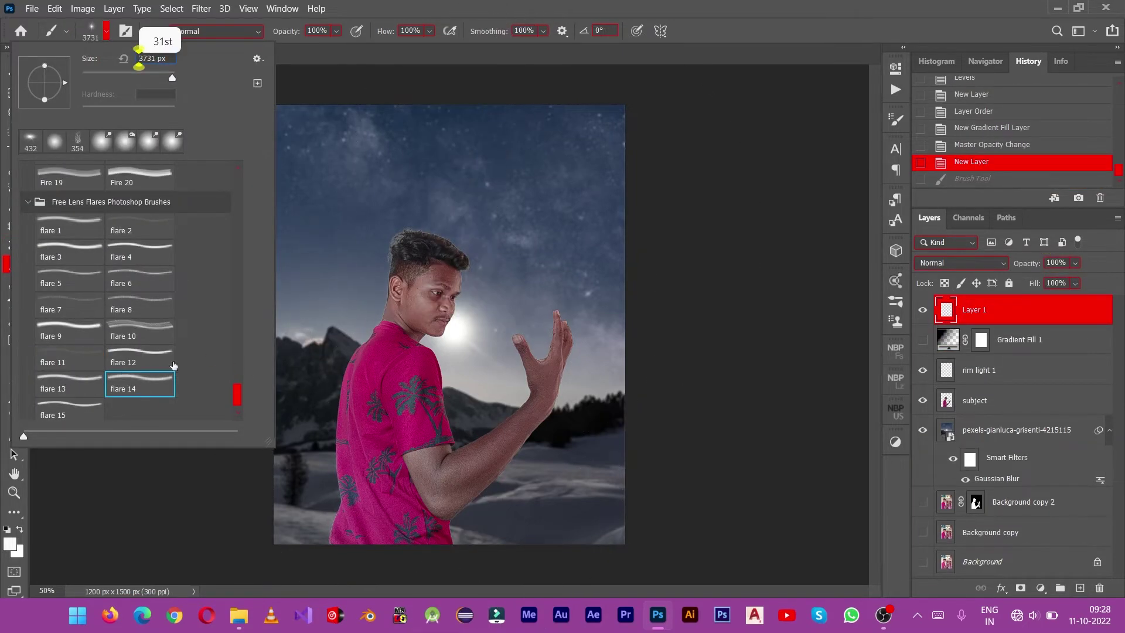
pyautogui.click(70, 410)
pyautogui.scroll(-4, 105, 382)
pyautogui.scroll(-3, 104, 382)
# Step: Stamp a lens flare with the flare 10 brush at about 495 px
pyautogui.click(140, 375)
pyautogui.click(70, 252)
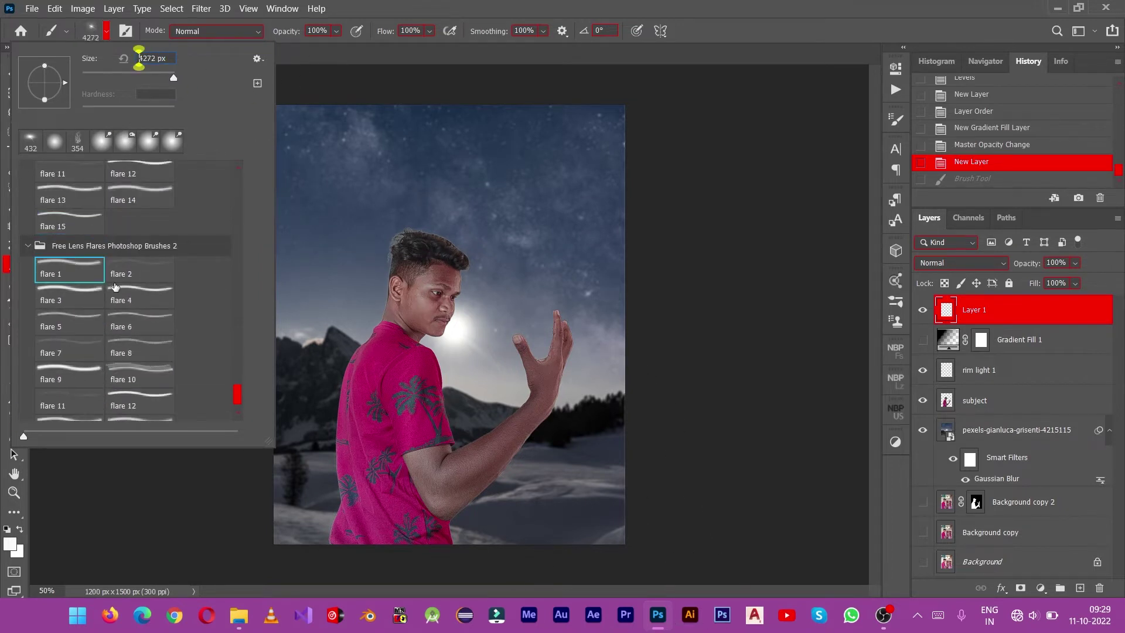
pyautogui.click(139, 290)
pyautogui.scroll(-2, 139, 290)
pyautogui.click(69, 378)
pyautogui.click(139, 326)
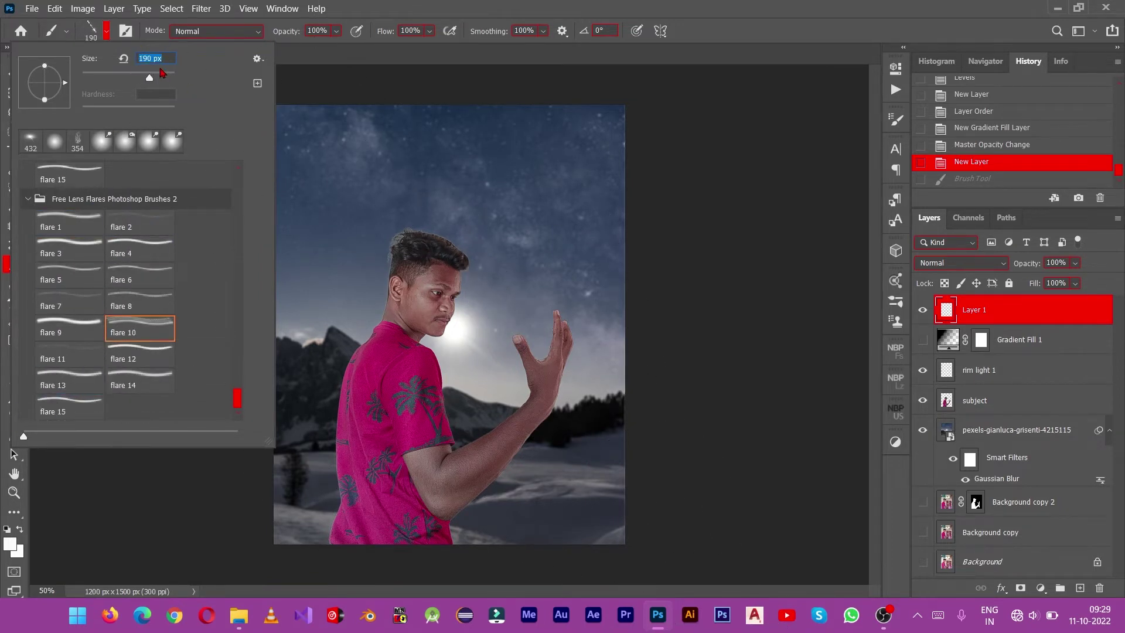
pyautogui.moveTo(167, 76); pyautogui.dragTo(170, 77)
pyautogui.click(428, 291)
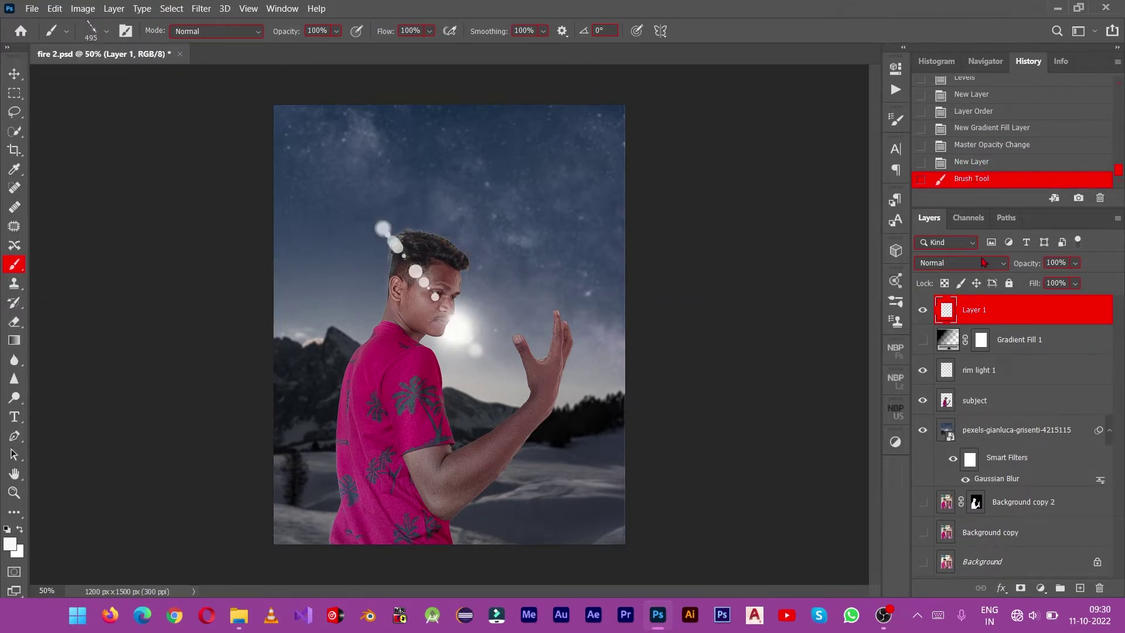
# Step: Blend the flare in Soft Light, reposition it, and move its layer beneath the subject
pyautogui.click(983, 263)
pyautogui.click(967, 418)
pyautogui.hotkey('ctrl', 't')
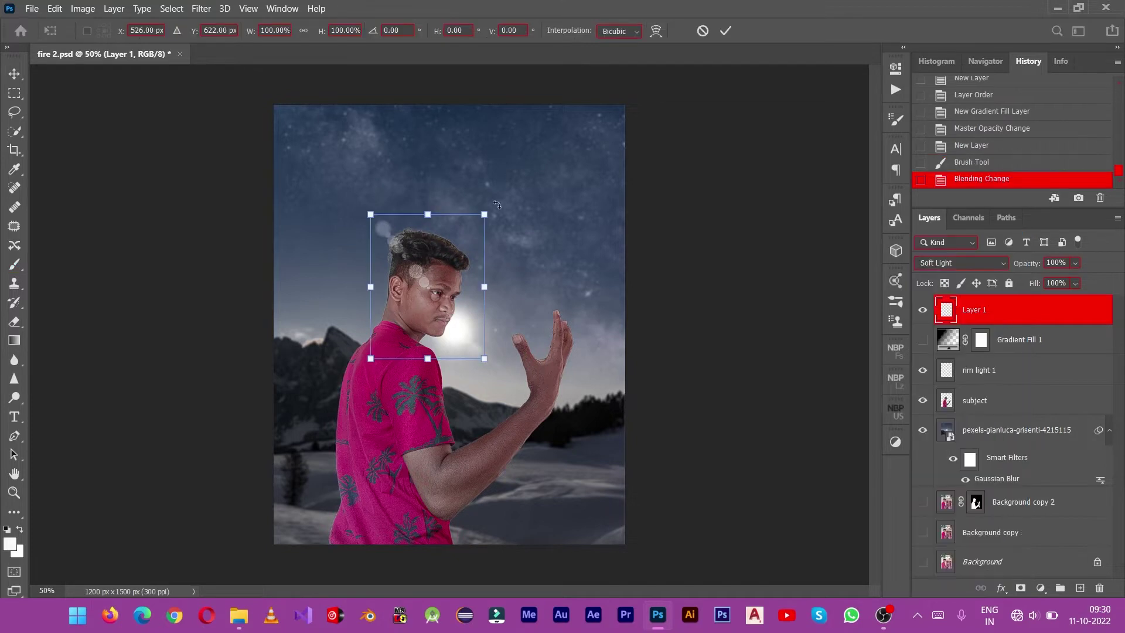
pyautogui.moveTo(424, 283); pyautogui.dragTo(465, 341)
pyautogui.press('Return')
pyautogui.moveTo(973, 309); pyautogui.dragTo(996, 404)
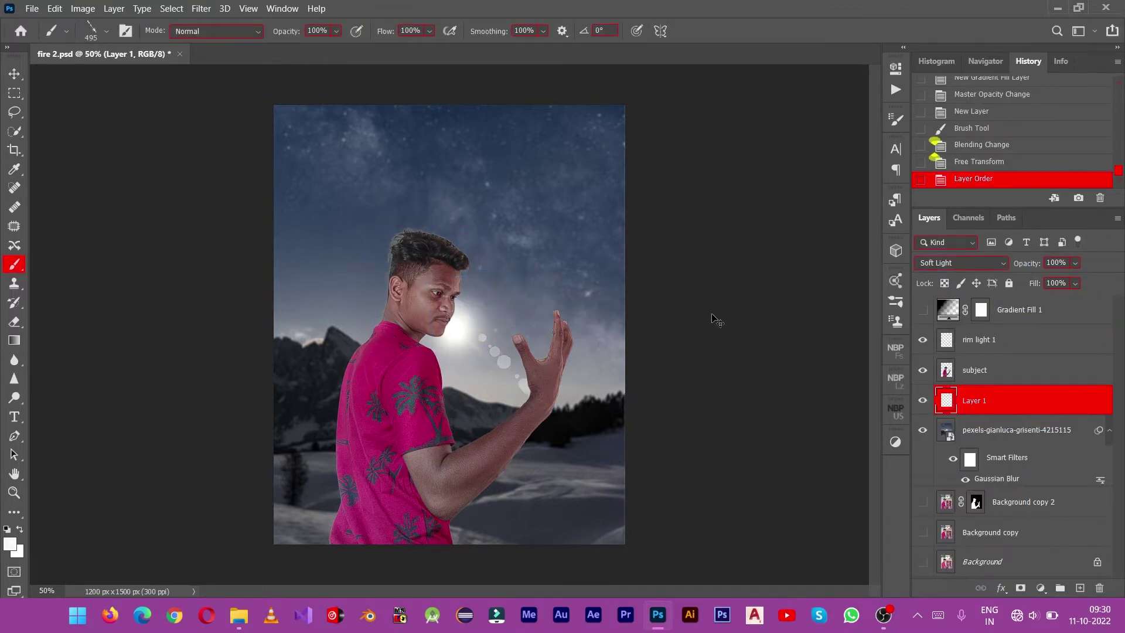
# Step: Enlarge, shift and tilt the flare, and reduce its opacity to 26%
pyautogui.hotkey('ctrl', 't')
pyautogui.moveTo(294, 176); pyautogui.dragTo(308, 185)
pyautogui.moveTo(454, 317); pyautogui.dragTo(479, 341)
pyautogui.moveTo(608, 284); pyautogui.dragTo(612, 306)
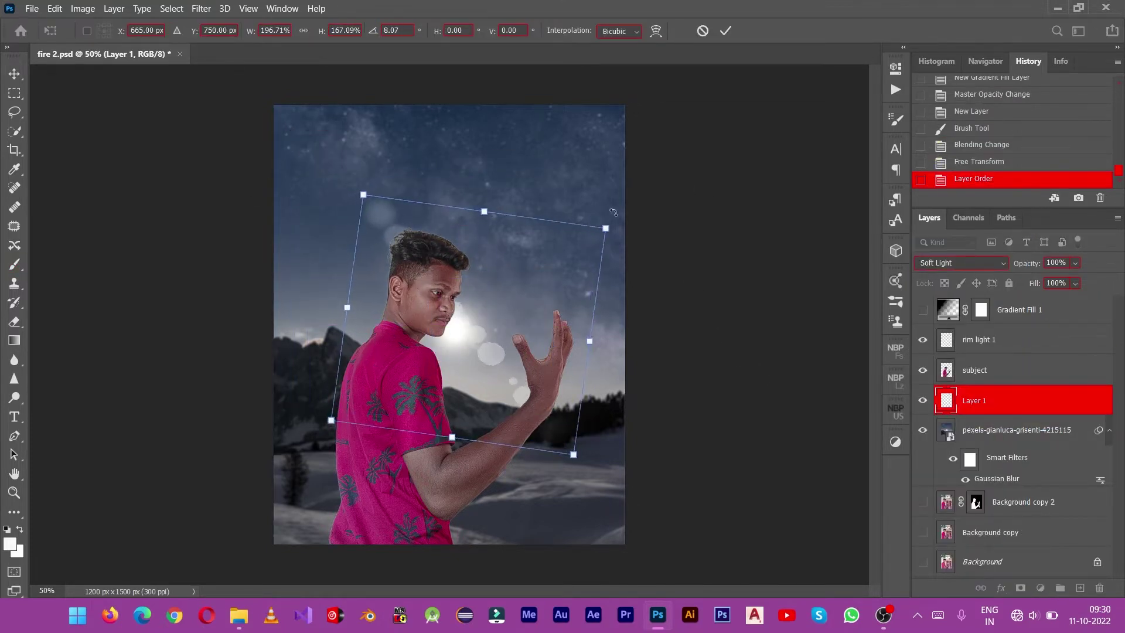
pyautogui.moveTo(1090, 280); pyautogui.dragTo(1036, 280)
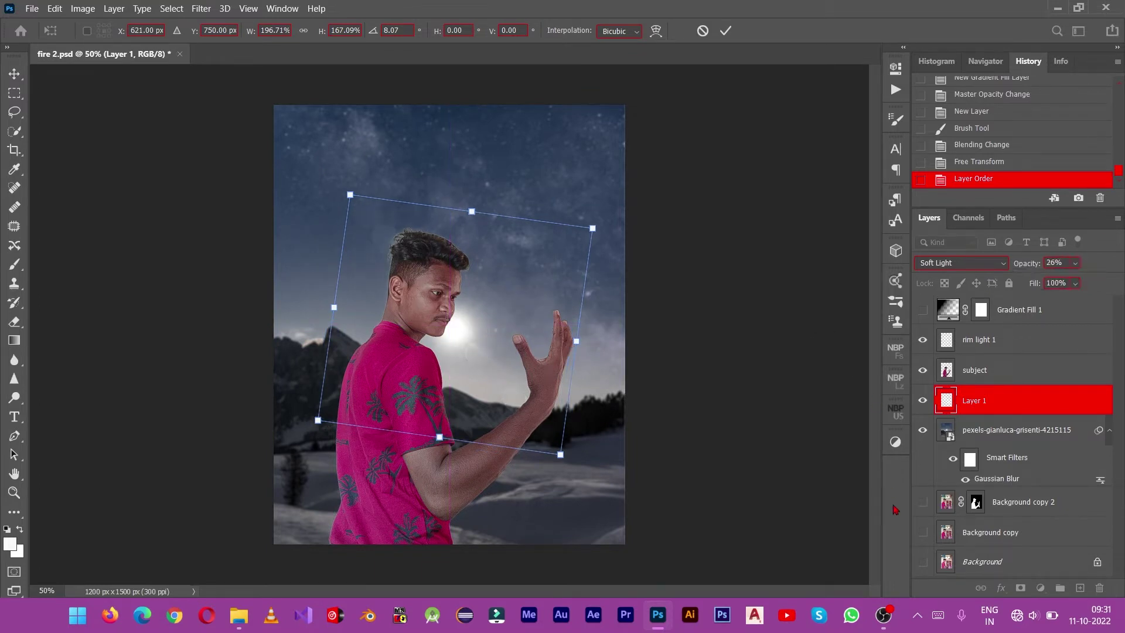
pyautogui.press('Return')
# Step: Rename the flare layer 'sun fkair' and add a fresh empty layer
pyautogui.press('b')
pyautogui.click(1021, 309)
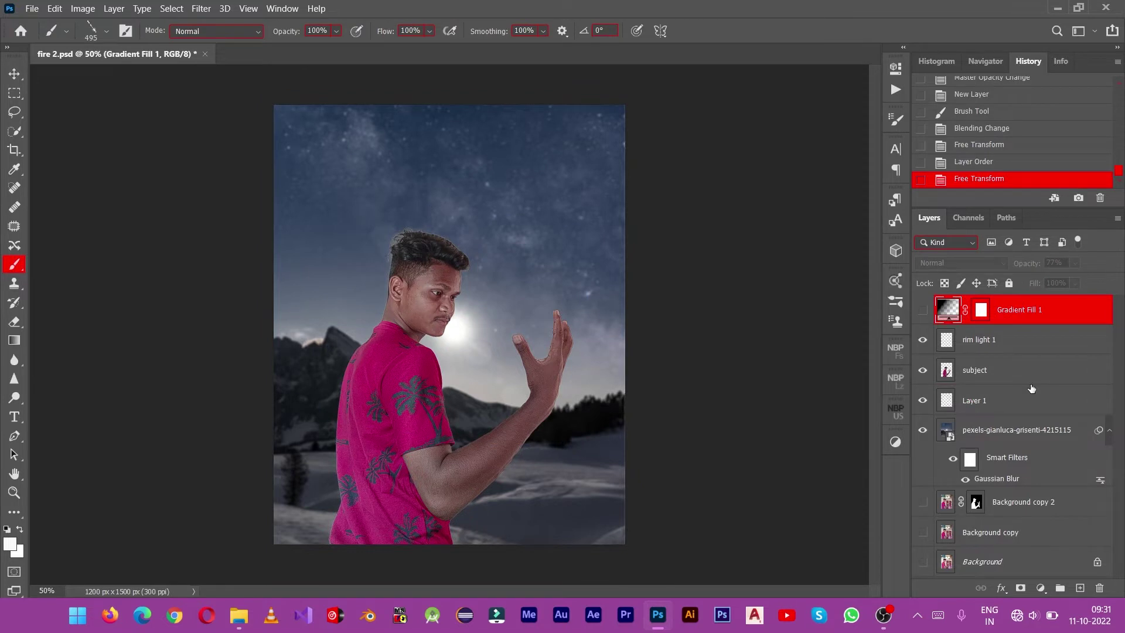
pyautogui.doubleClick(973, 400)
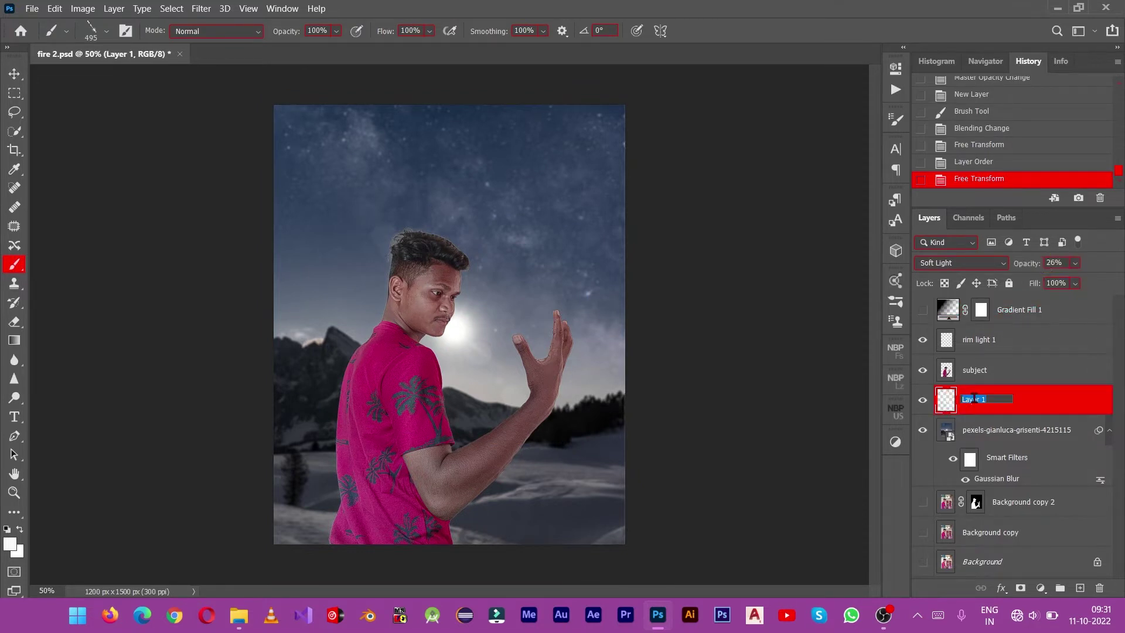
pyautogui.write('sun fkair')
pyautogui.press('Return')
pyautogui.click(1079, 587)
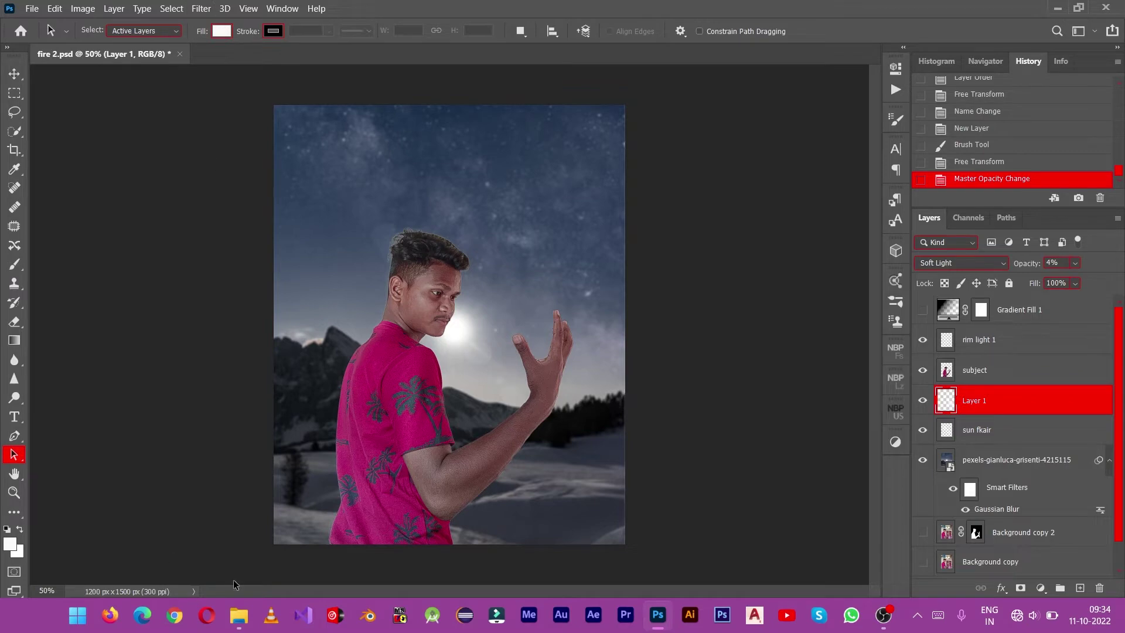
# Step: Add the fire photo as a layer above the subject and blend it with Screen
pyautogui.click(239, 614)
pyautogui.scroll(-3, 351, 351)
pyautogui.moveTo(427, 477); pyautogui.dragTo(449, 322)
pyautogui.moveTo(1004, 400); pyautogui.dragTo(975, 359)
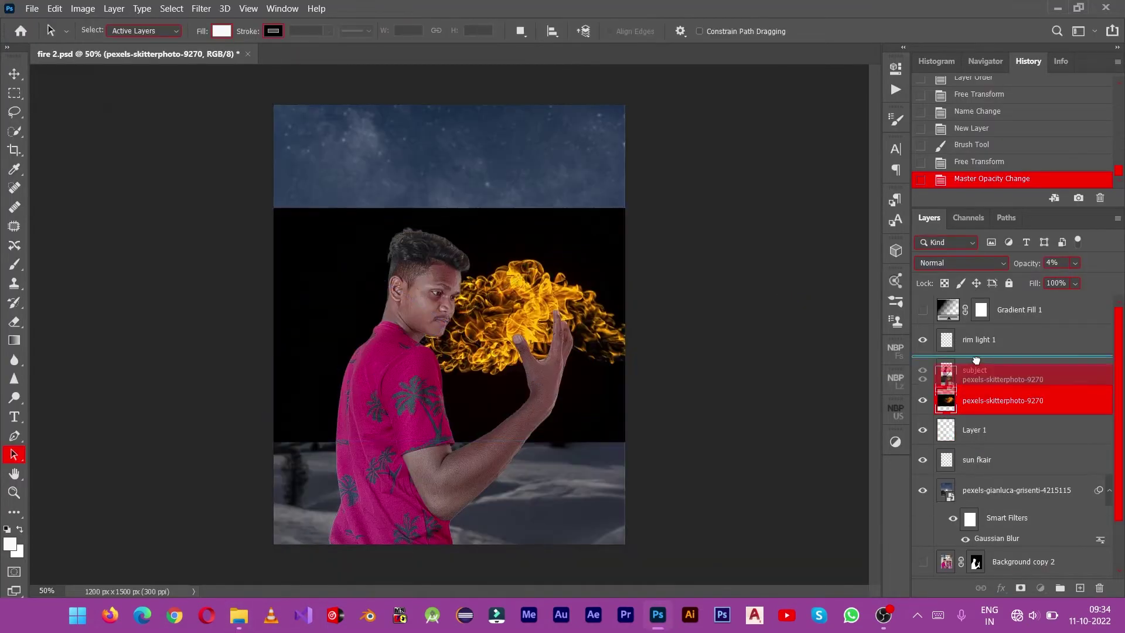
pyautogui.click(961, 263)
pyautogui.click(943, 352)
# Step: Rotate the fire upright, position it over the raised hand and slightly resize it
pyautogui.hotkey('ctrl', 't')
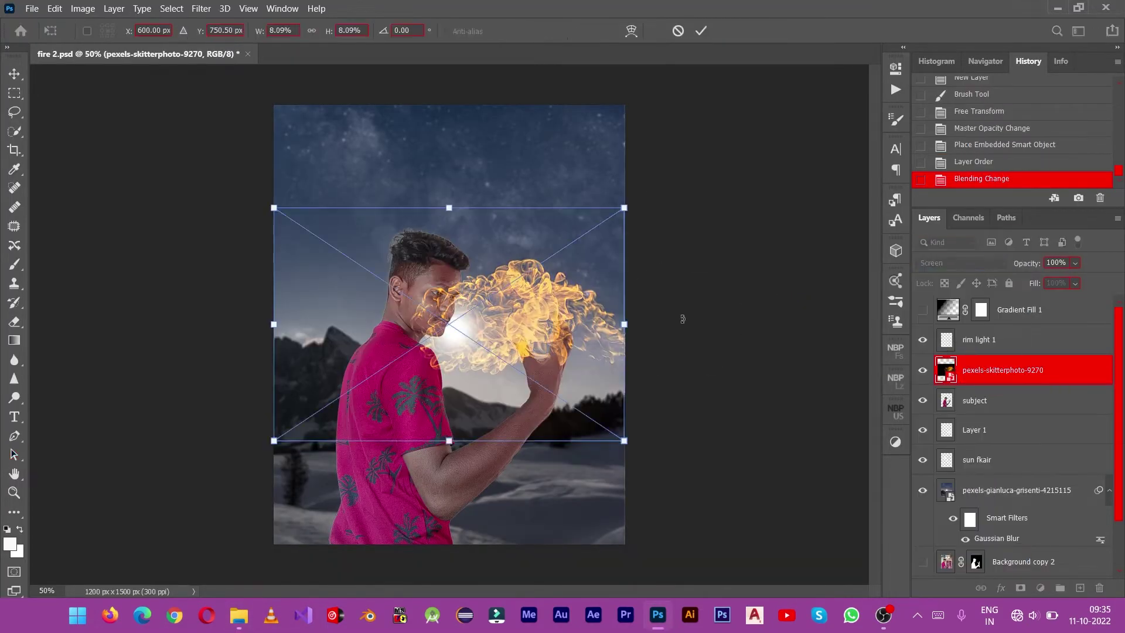
pyautogui.moveTo(682, 318); pyautogui.dragTo(477, 94)
pyautogui.moveTo(498, 283)
pyautogui.mouseDown()
pyautogui.moveTo(550, 346)
pyautogui.moveTo(545, 378)
pyautogui.mouseUp()
pyautogui.moveTo(630, 278); pyautogui.dragTo(630, 274)
pyautogui.moveTo(527, 329); pyautogui.dragTo(540, 346)
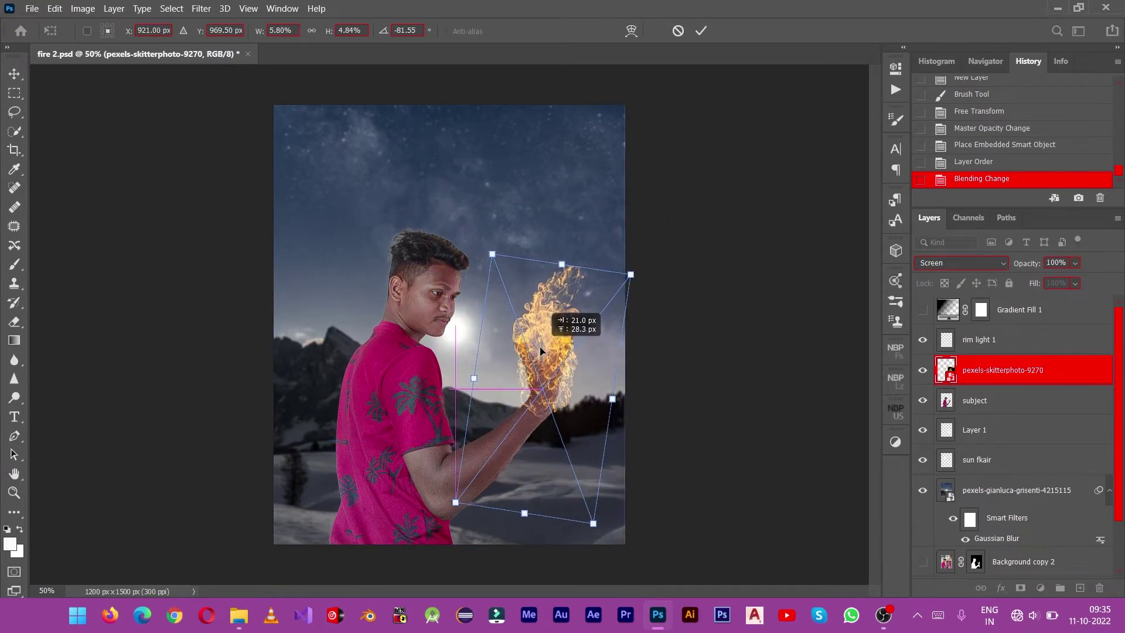
pyautogui.press('Return')
# Step: Warp the fire's edges and top so it curves around the raised hand
pyautogui.press('a')
pyautogui.hotkey('ctrl', '+')
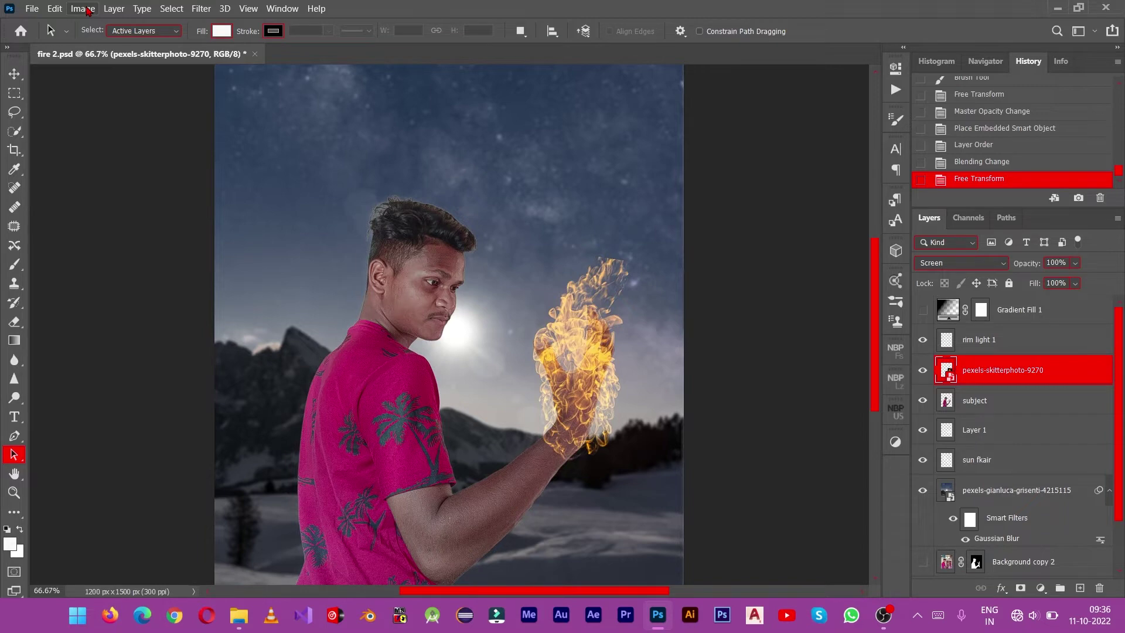
pyautogui.hotkey('ctrl', 't')
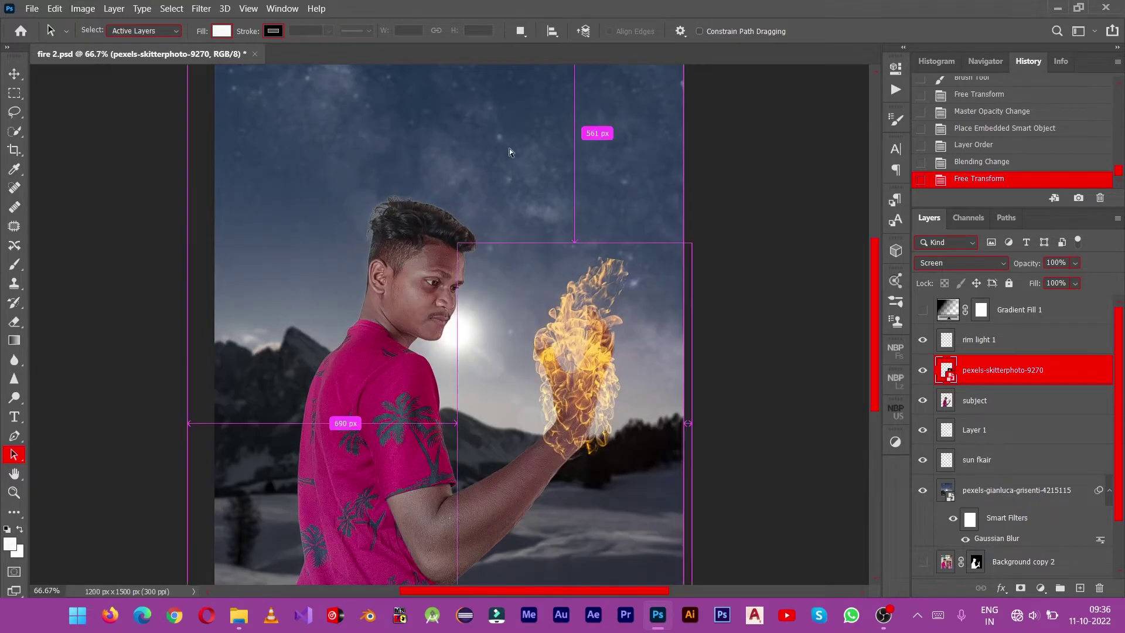
pyautogui.rightClick(604, 387)
pyautogui.click(627, 292)
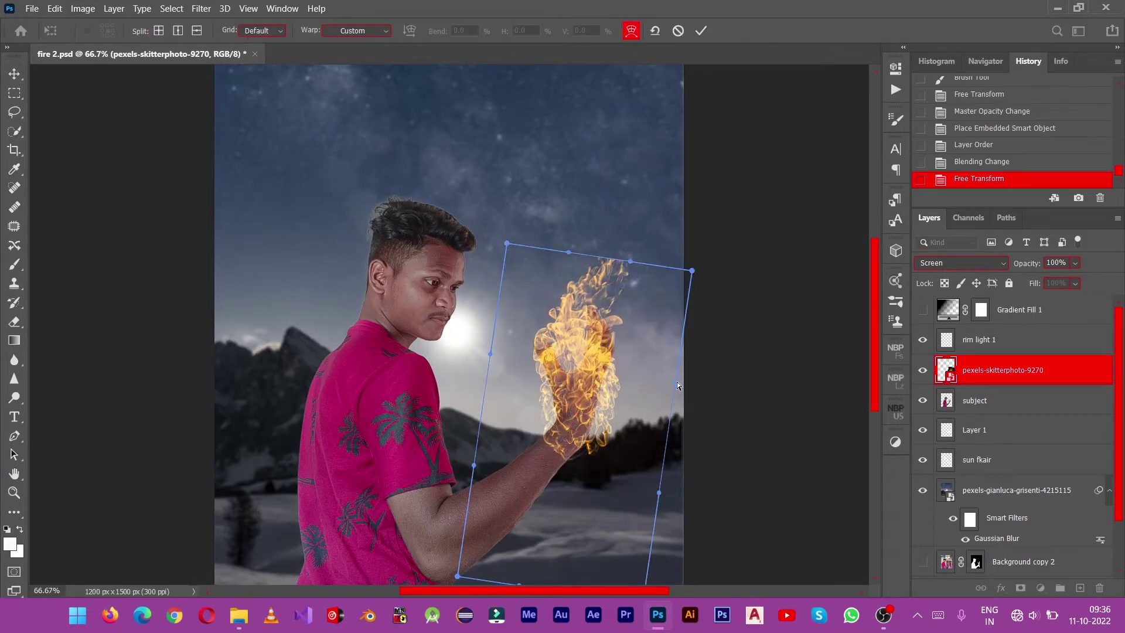
pyautogui.moveTo(676, 385); pyautogui.dragTo(543, 514)
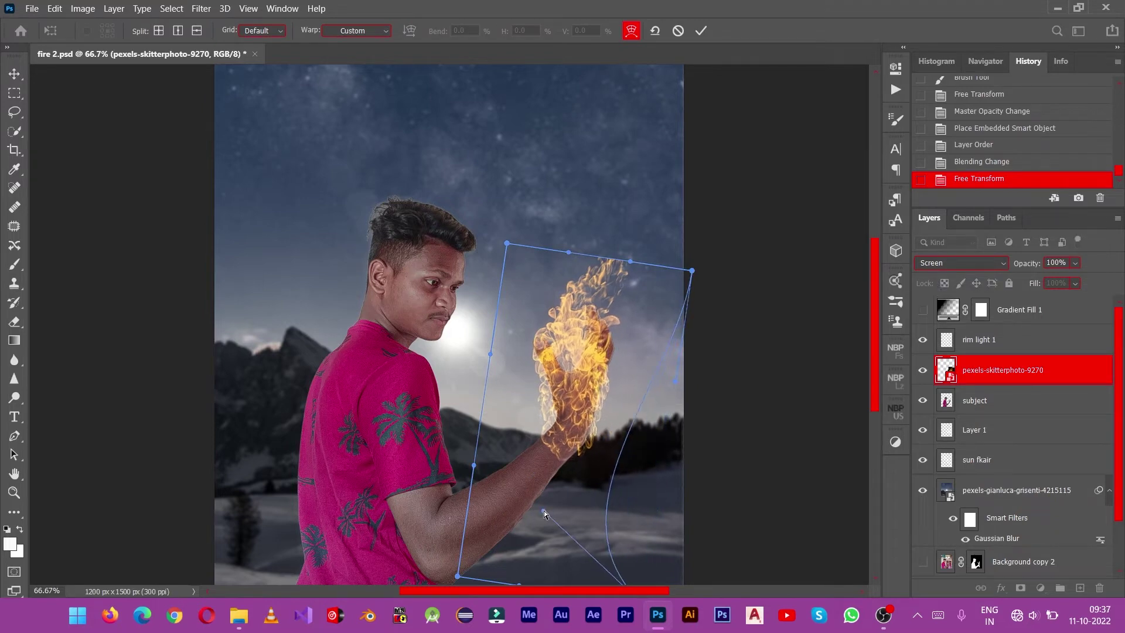
pyautogui.moveTo(474, 465); pyautogui.dragTo(510, 463)
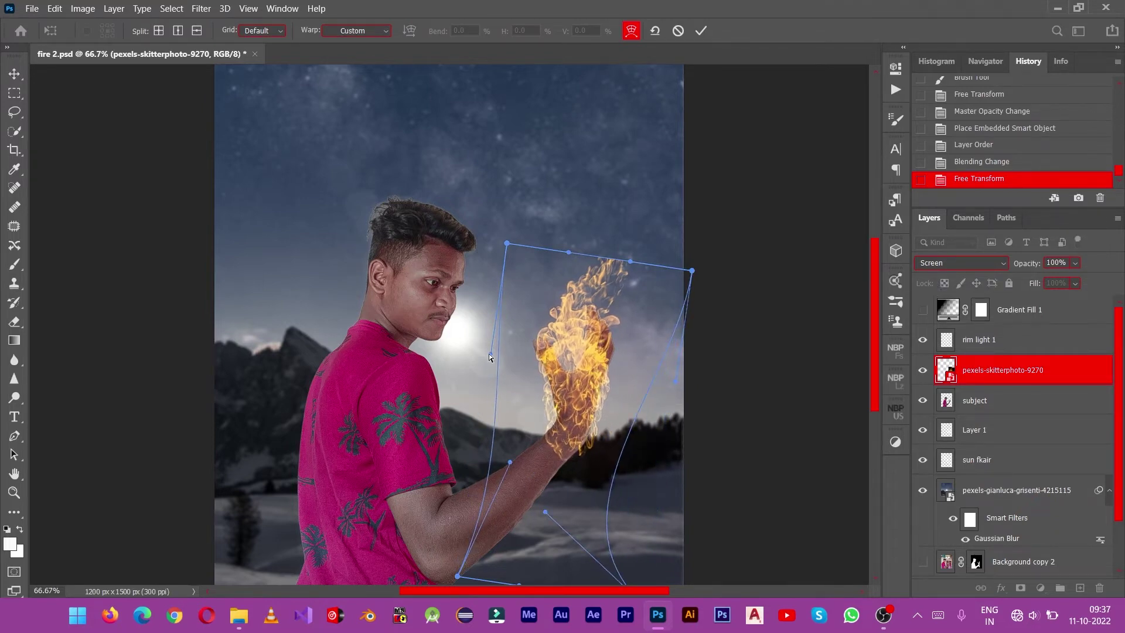
pyautogui.moveTo(507, 244); pyautogui.dragTo(480, 241)
pyautogui.moveTo(630, 261); pyautogui.dragTo(641, 235)
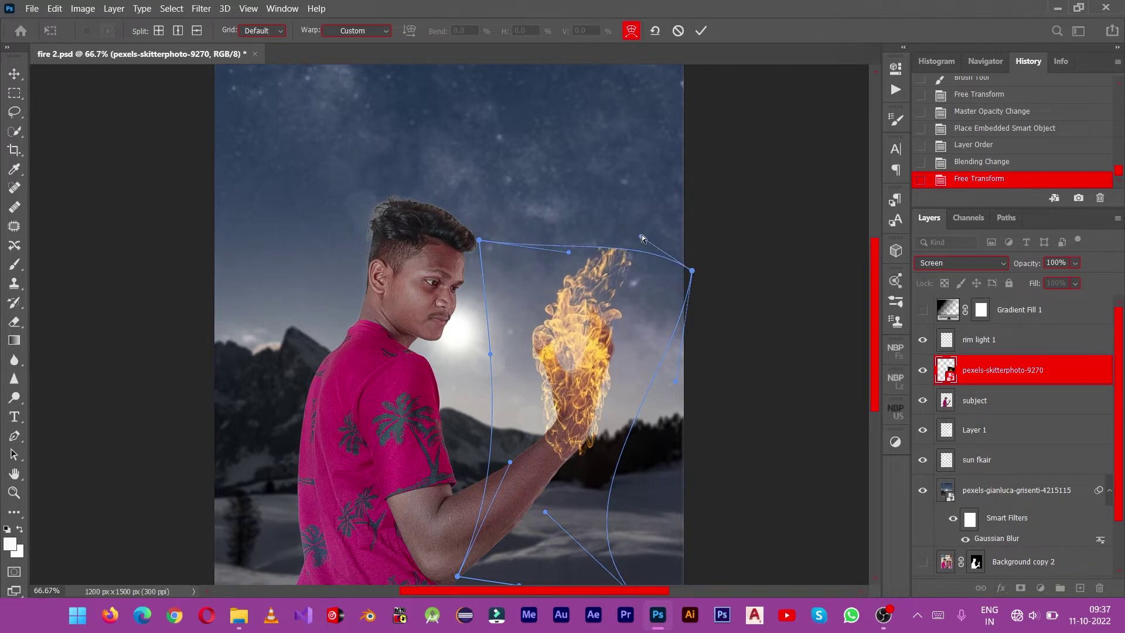
pyautogui.press('Return')
pyautogui.hotkey('ctrl', '-')
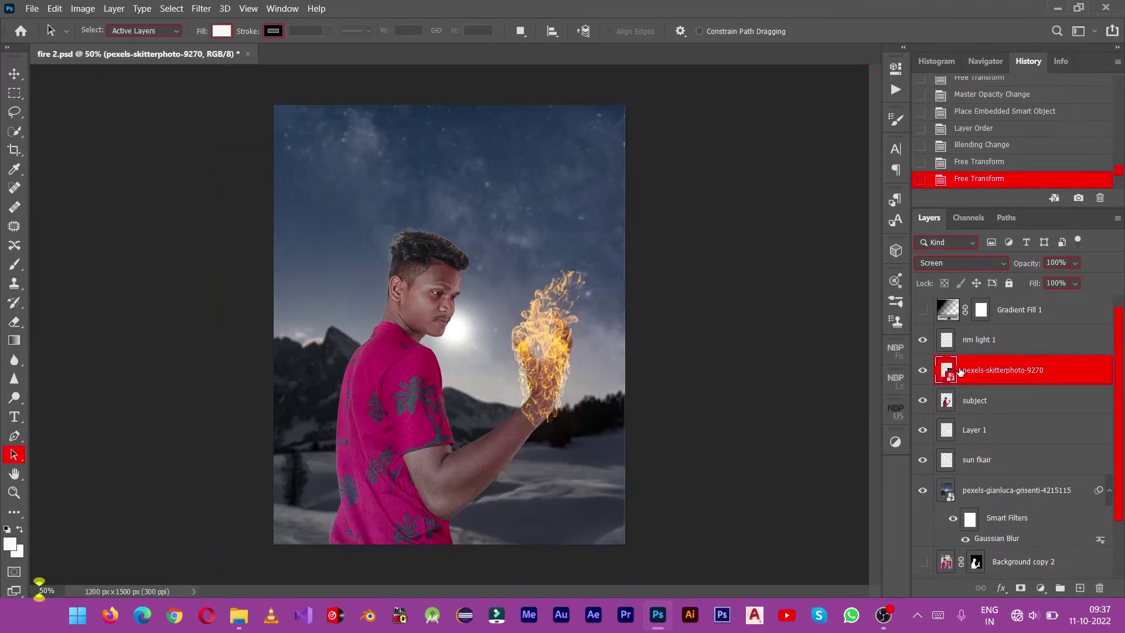
# Step: Apply a Color Balance to the fire, shifting it toward red with less magenta
pyautogui.click(82, 9)
pyautogui.moveTo(104, 42)
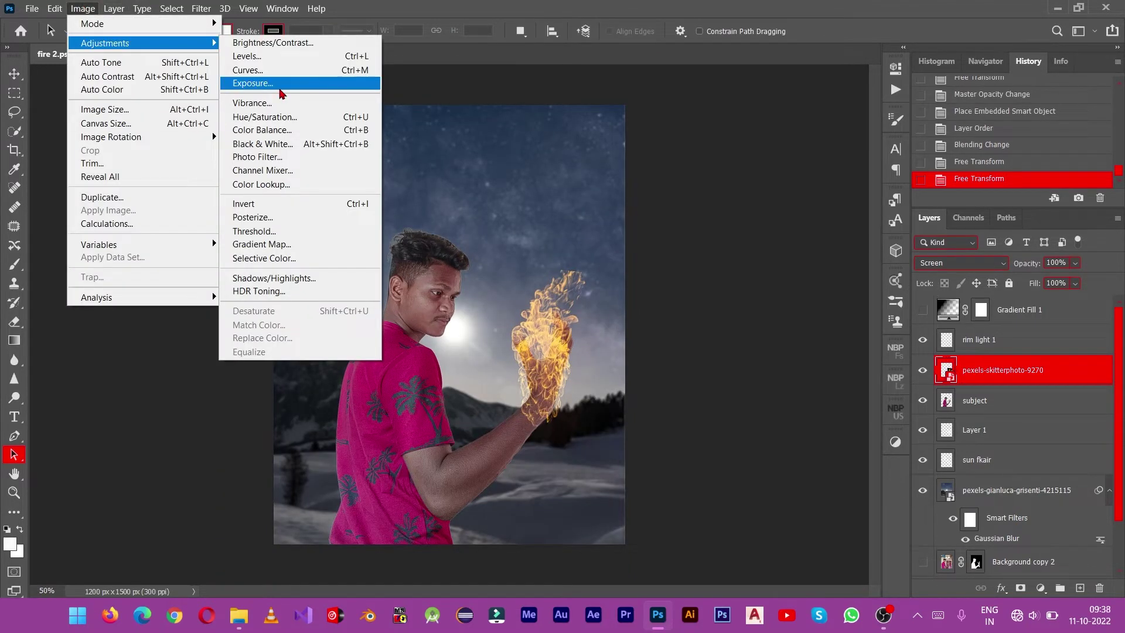
pyautogui.click(262, 130)
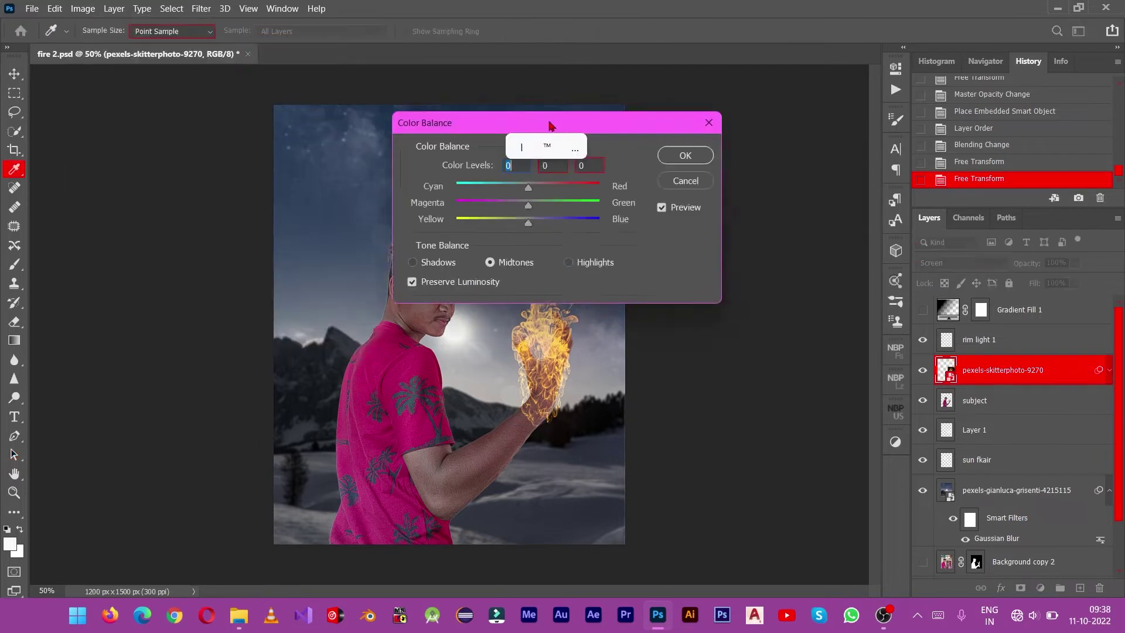
pyautogui.moveTo(468, 118); pyautogui.dragTo(637, 45)
pyautogui.moveTo(692, 108)
pyautogui.mouseDown()
pyautogui.moveTo(737, 108)
pyautogui.moveTo(769, 125)
pyautogui.mouseUp()
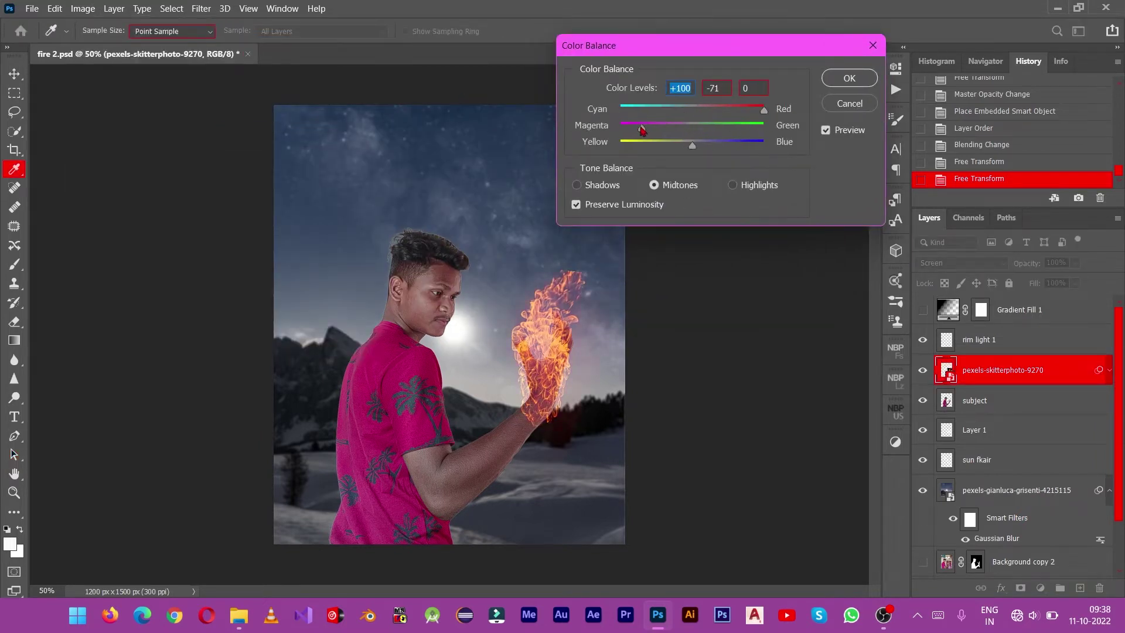
pyautogui.moveTo(643, 129); pyautogui.dragTo(753, 111)
pyautogui.moveTo(653, 128); pyautogui.dragTo(668, 129)
pyautogui.moveTo(692, 145); pyautogui.dragTo(763, 145)
pyautogui.click(849, 78)
# Step: Try Hue/Saturation on the fire, lowering saturation and testing a hue of 115
pyautogui.click(83, 8)
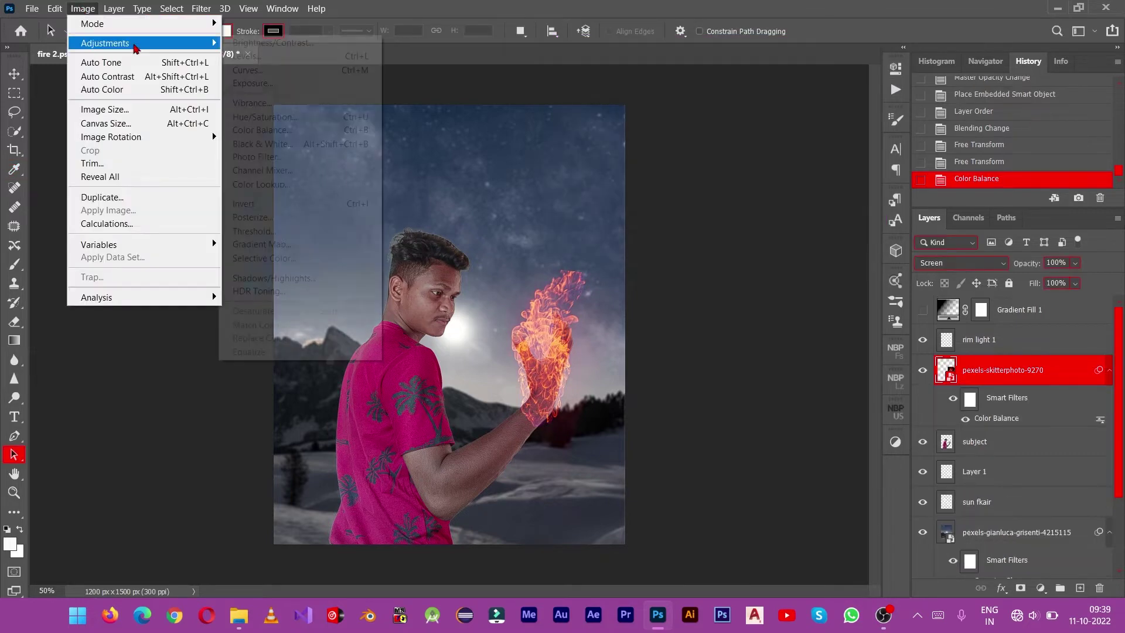
pyautogui.click(273, 119)
pyautogui.moveTo(746, 186)
pyautogui.mouseDown()
pyautogui.moveTo(786, 187)
pyautogui.moveTo(709, 186)
pyautogui.mouseUp()
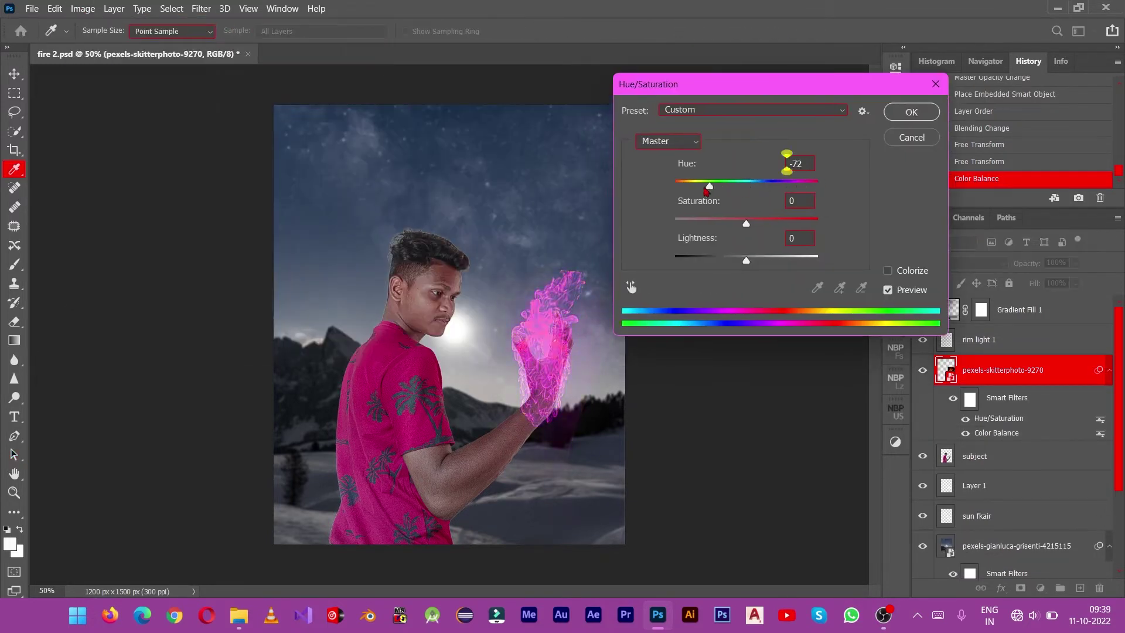
pyautogui.moveTo(746, 223); pyautogui.dragTo(708, 223)
pyautogui.click(800, 164)
pyautogui.write('115')
pyautogui.press('Tab')
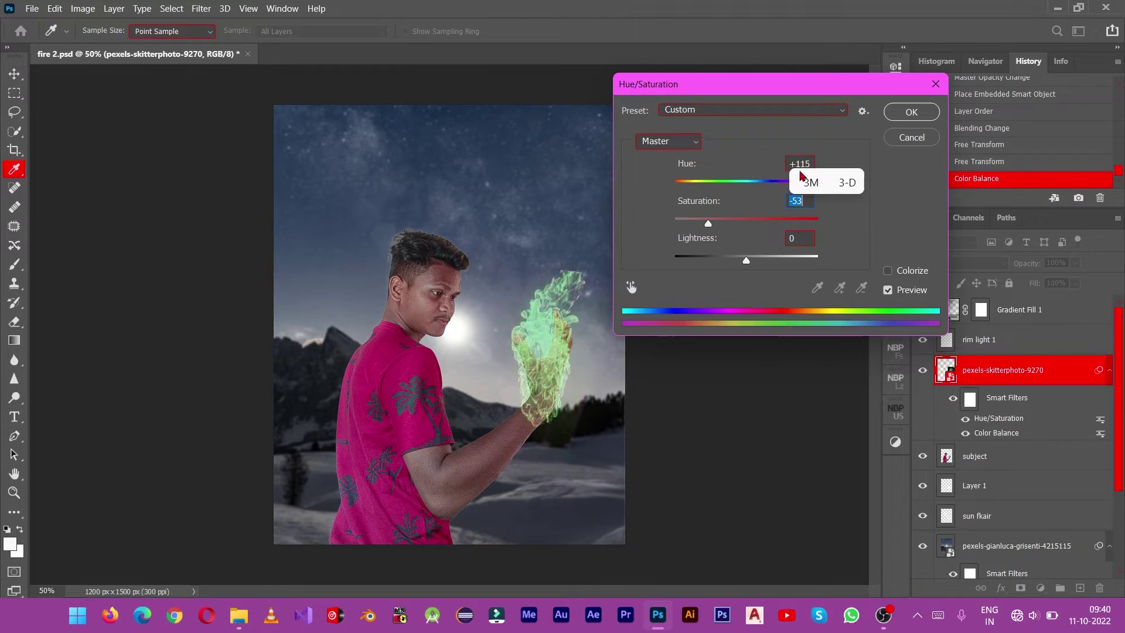
pyautogui.moveTo(801, 175); pyautogui.dragTo(765, 169)
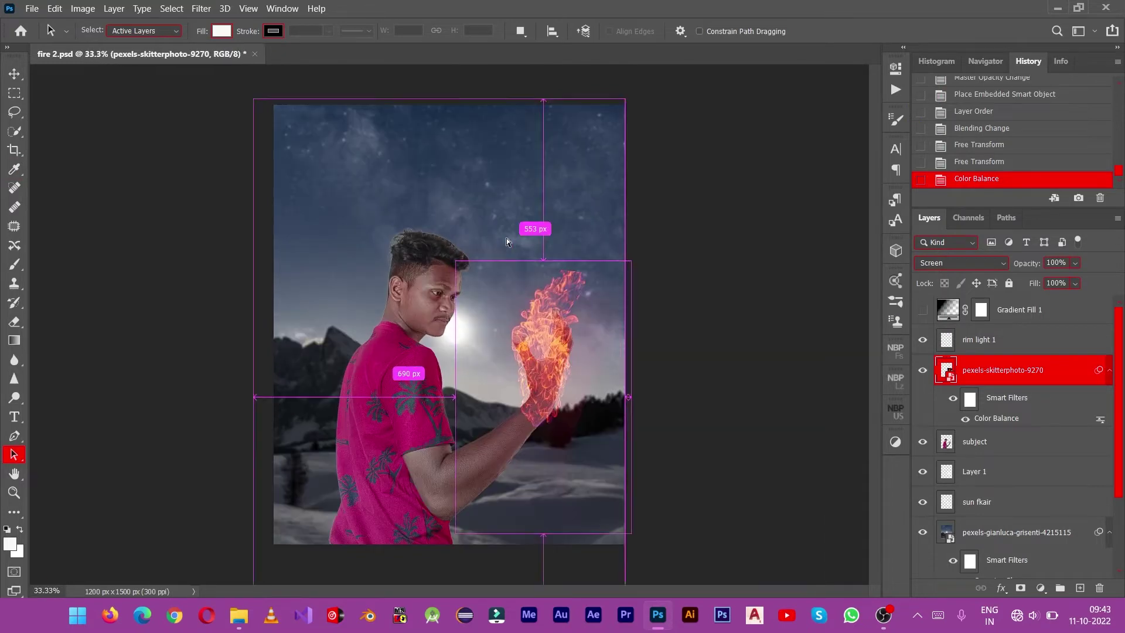
# Step: Apply a second Color Balance to the fire, tinting it toward cyan and magenta
pyautogui.click(83, 8)
pyautogui.click(302, 130)
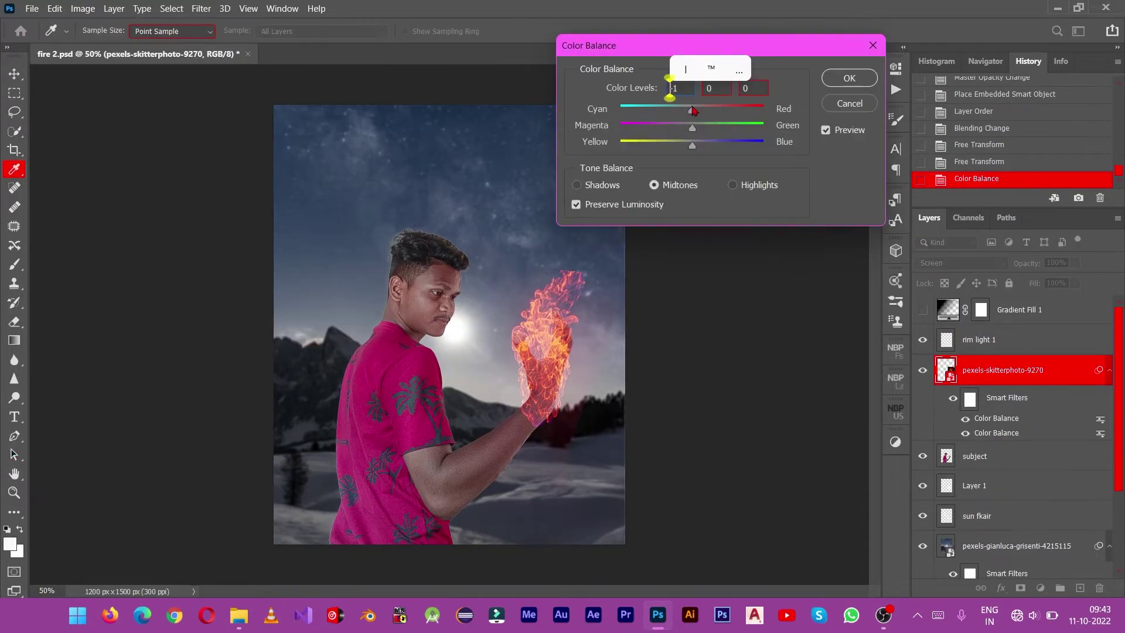
pyautogui.moveTo(706, 110)
pyautogui.mouseDown()
pyautogui.moveTo(638, 111)
pyautogui.moveTo(719, 166)
pyautogui.moveTo(656, 166)
pyautogui.moveTo(640, 146)
pyautogui.mouseUp()
pyautogui.press('Tab')
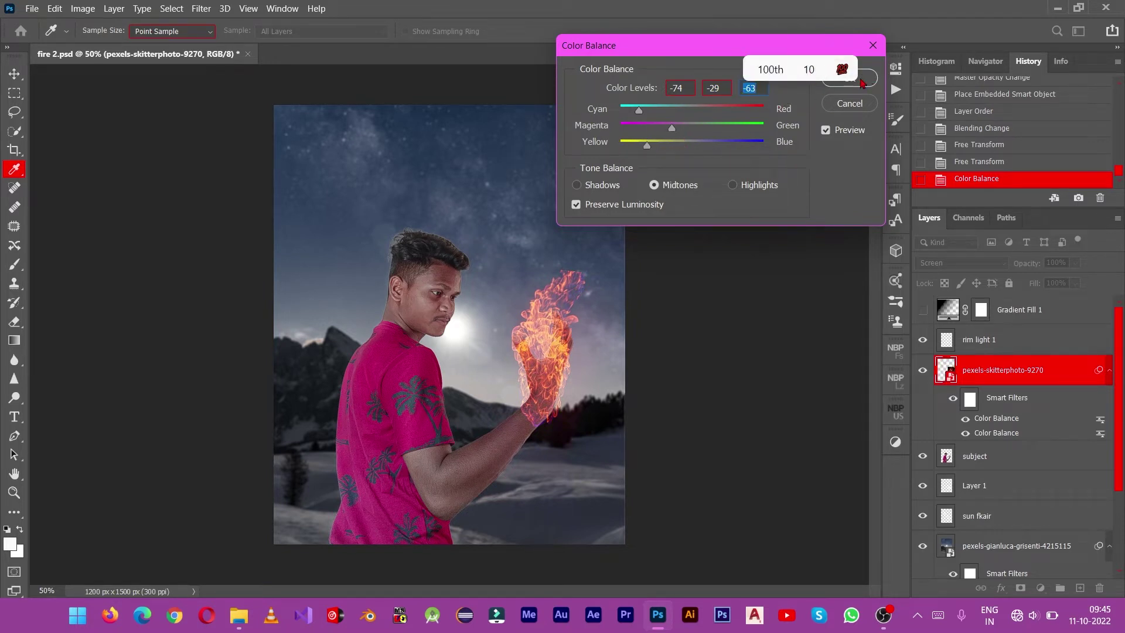
pyautogui.click(849, 77)
pyautogui.press('a')
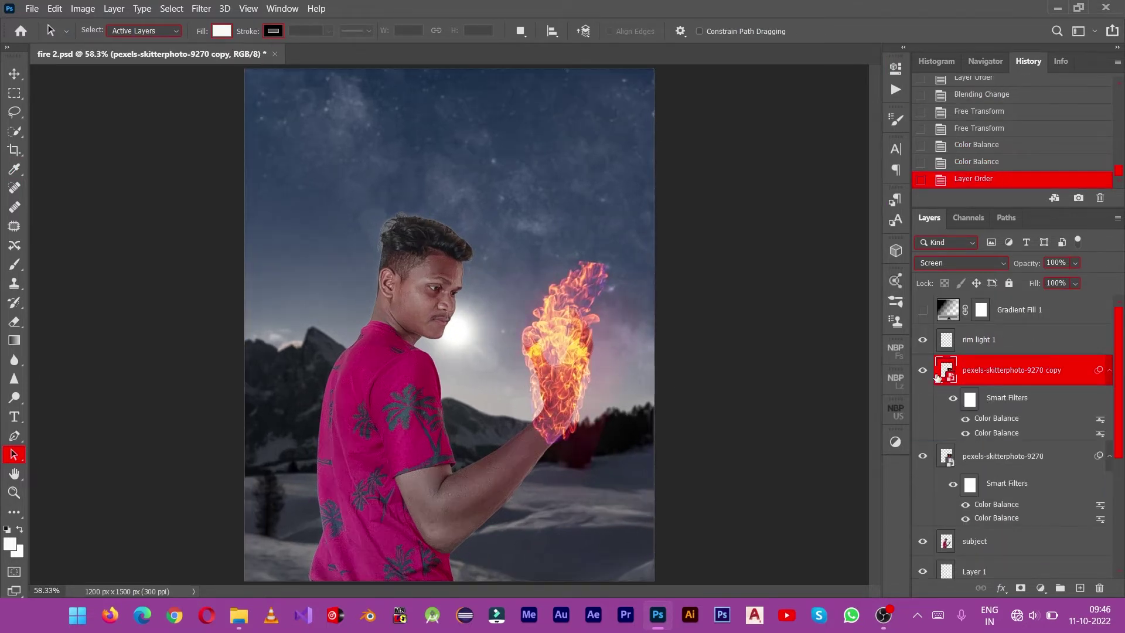
# Step: Duplicate the fire layer and stretch the copy upward over the raised hand
pyautogui.click(923, 455)
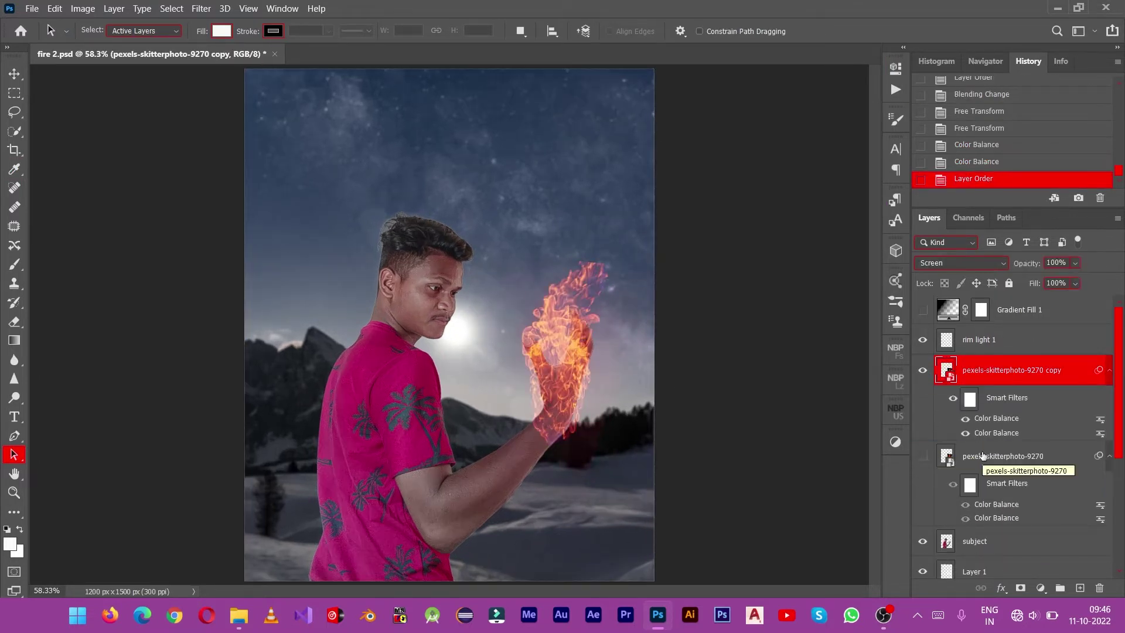
pyautogui.hotkey('ctrl', 't')
pyautogui.press('Return')
pyautogui.moveTo(561, 466); pyautogui.dragTo(581, 379)
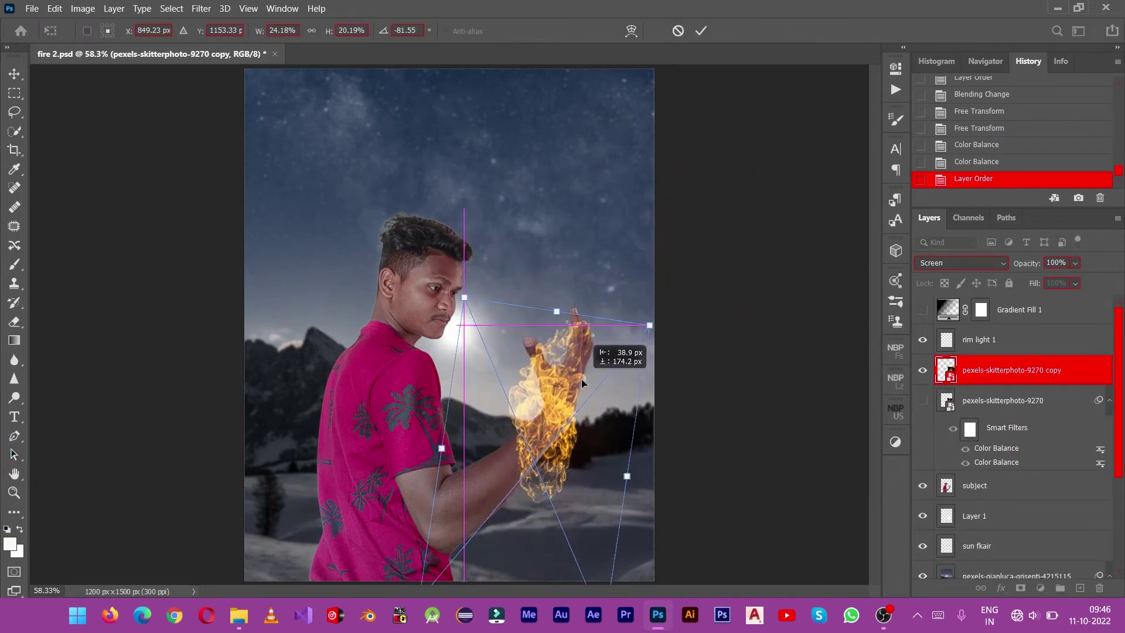
pyautogui.press('Return')
pyautogui.hotkey('ctrl', 'n')
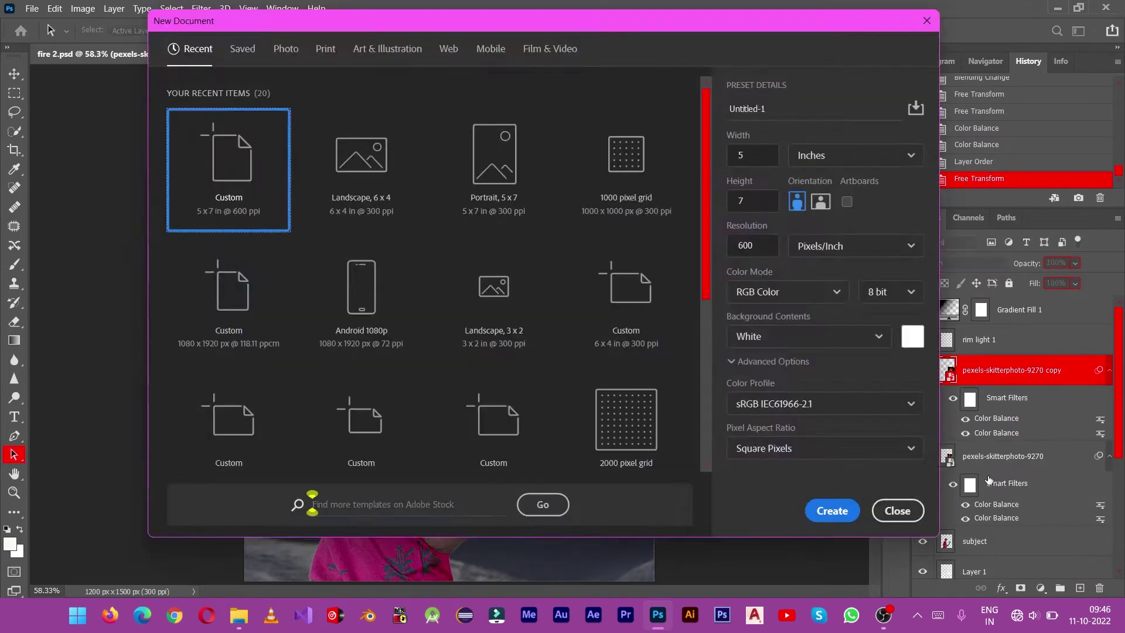
pyautogui.press('Escape')
pyautogui.hotkey('ctrl', 't')
pyautogui.click(603, 253)
pyautogui.moveTo(532, 360)
pyautogui.mouseDown()
pyautogui.moveTo(558, 441)
pyautogui.moveTo(597, 404)
pyautogui.moveTo(662, 276)
pyautogui.mouseUp()
pyautogui.press('Return')
# Step: Rasterize the fire copy and erase the excess flame on its right side
pyautogui.press('e')
pyautogui.click(382, 229)
pyautogui.press('Return')
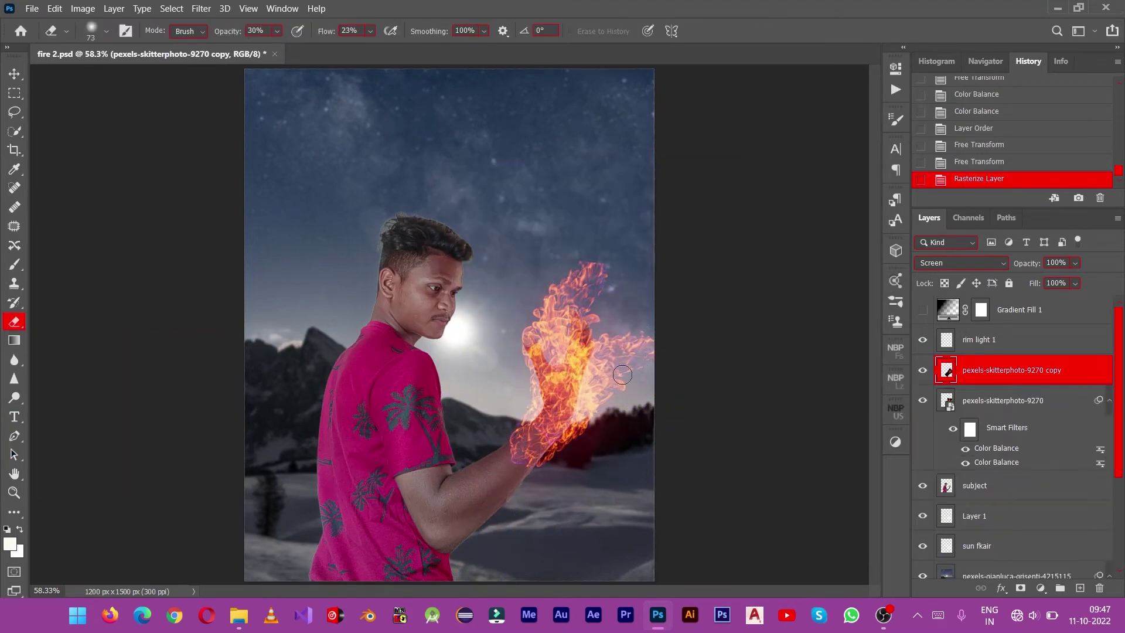
pyautogui.click(106, 31)
pyautogui.press('Return')
pyautogui.click(277, 31)
pyautogui.moveTo(283, 47); pyautogui.dragTo(417, 47)
pyautogui.click(371, 31)
pyautogui.moveTo(641, 328)
pyautogui.mouseDown()
pyautogui.moveTo(590, 404)
pyautogui.moveTo(562, 380)
pyautogui.moveTo(595, 434)
pyautogui.moveTo(561, 474)
pyautogui.mouseUp()
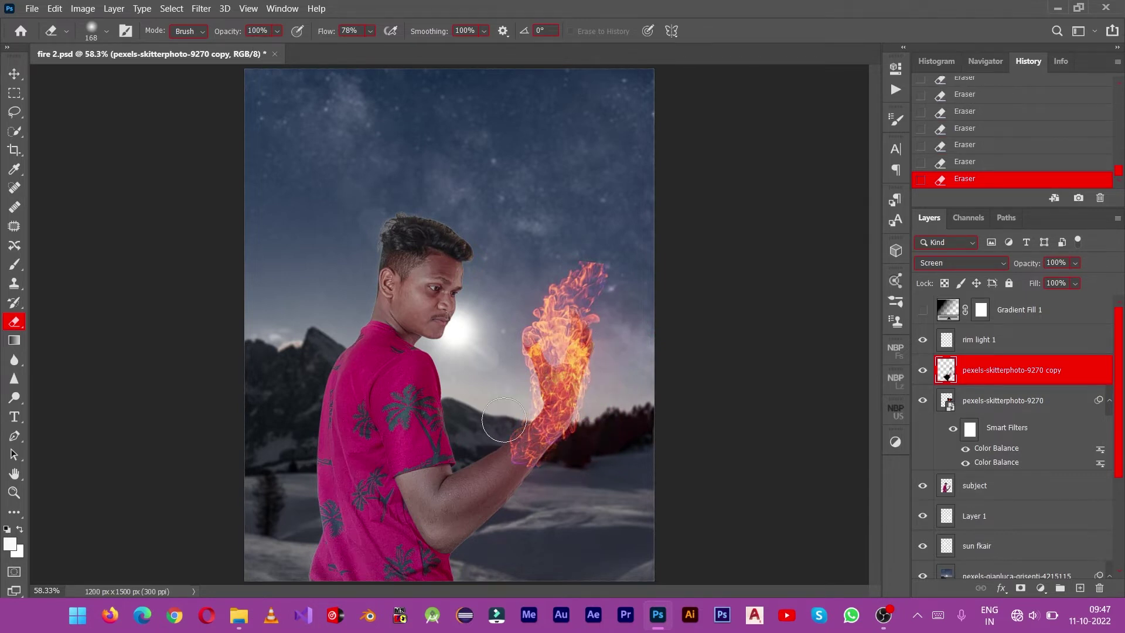
pyautogui.click(370, 31)
pyautogui.click(277, 31)
pyautogui.moveTo(417, 47); pyautogui.dragTo(292, 47)
# Step: Nudge the fire copy's shape, fade it along the forearm, and add an empty layer
pyautogui.hotkey('ctrl', 't')
pyautogui.moveTo(562, 366); pyautogui.dragTo(543, 388)
pyautogui.press('Return')
pyautogui.click(507, 484)
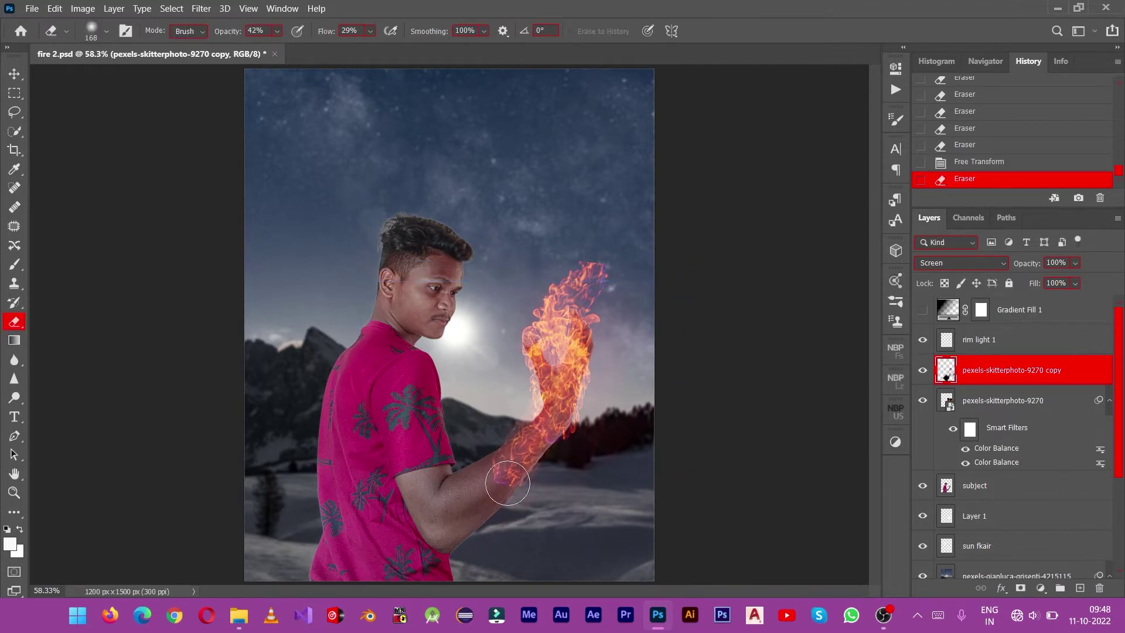
pyautogui.moveTo(507, 483); pyautogui.dragTo(520, 465)
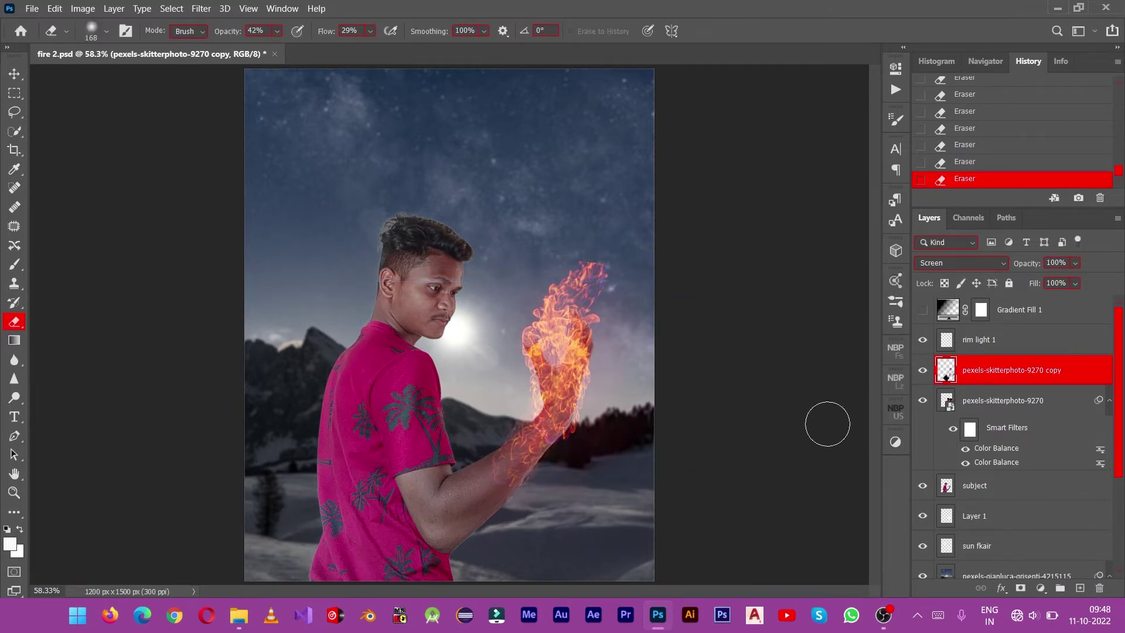
pyautogui.hotkey('ctrl', '-')
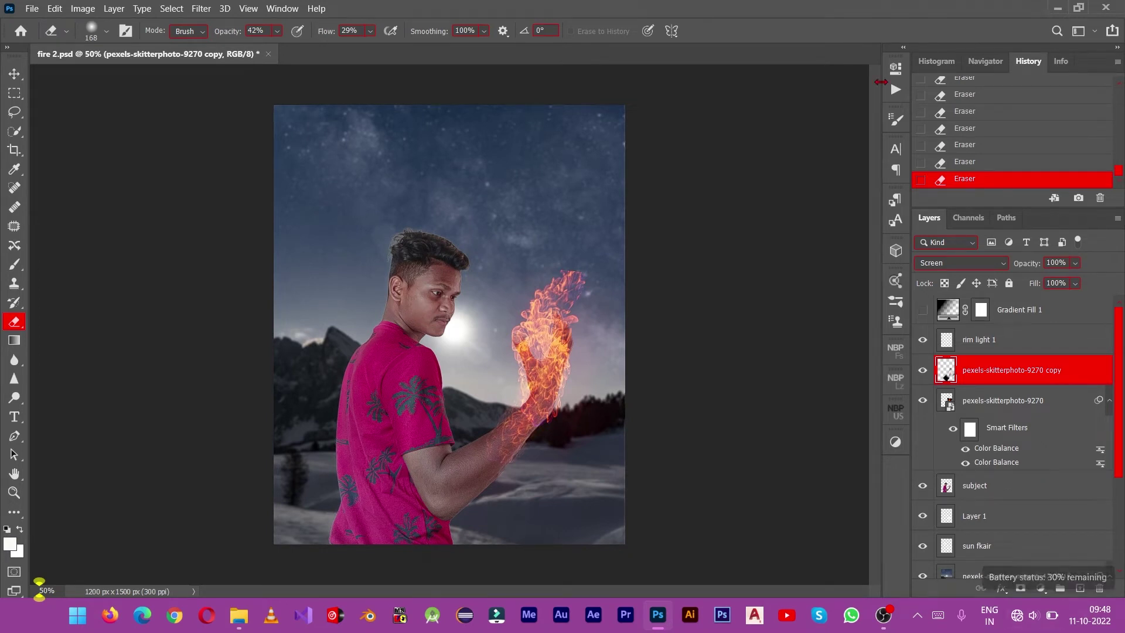
pyautogui.click(1079, 588)
# Step: Switch to the Brush and set the paint colour to salmon f5a095
pyautogui.press('b')
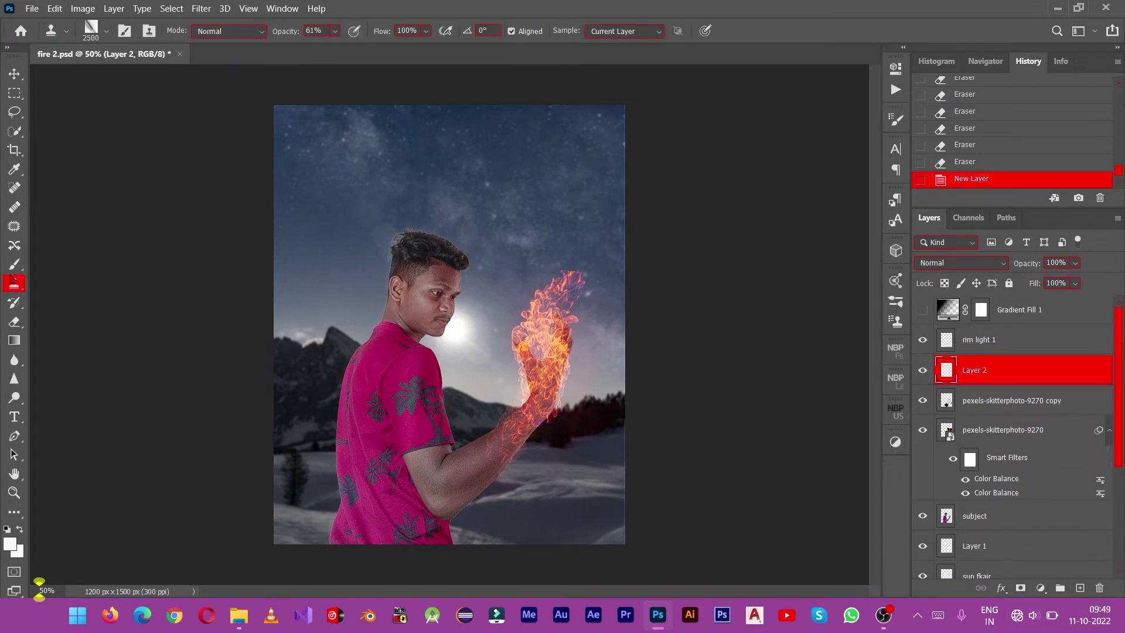
pyautogui.hotkey('alt', 'Tab')
pyautogui.hotkey('alt', 'Tab')
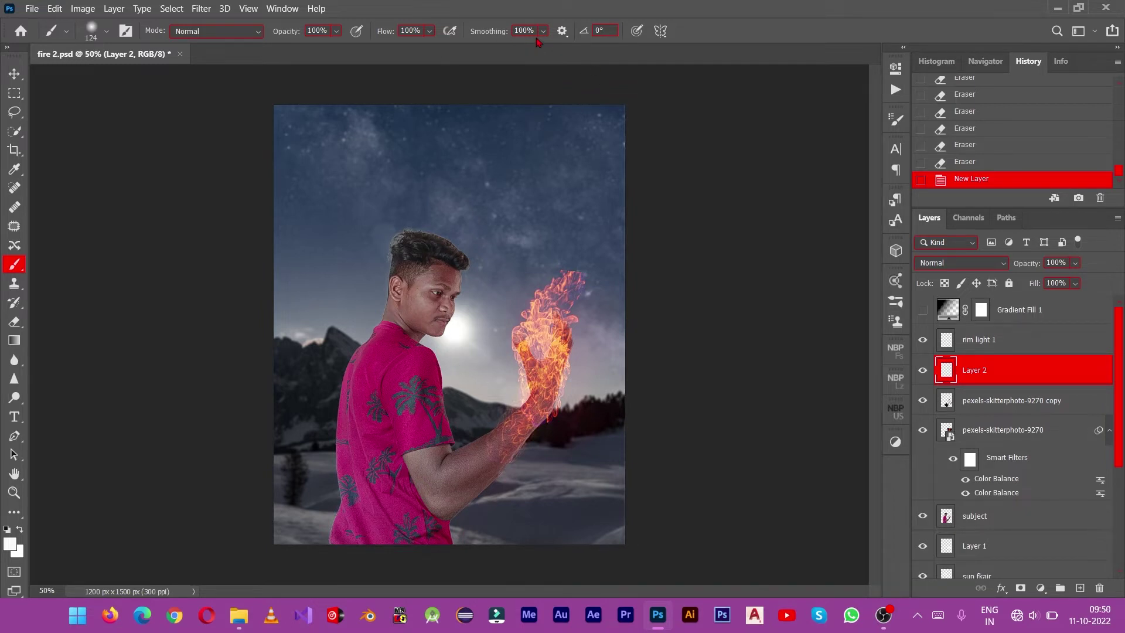
pyautogui.hotkey('ctrl', '+')
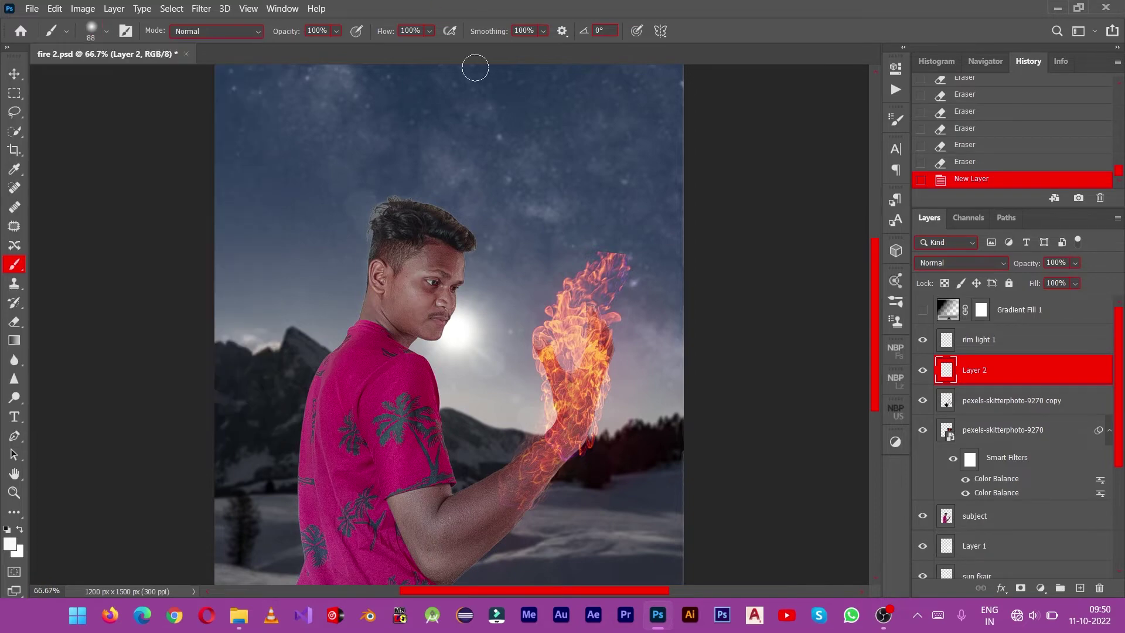
pyautogui.click(462, 240)
pyautogui.write('f5a095')
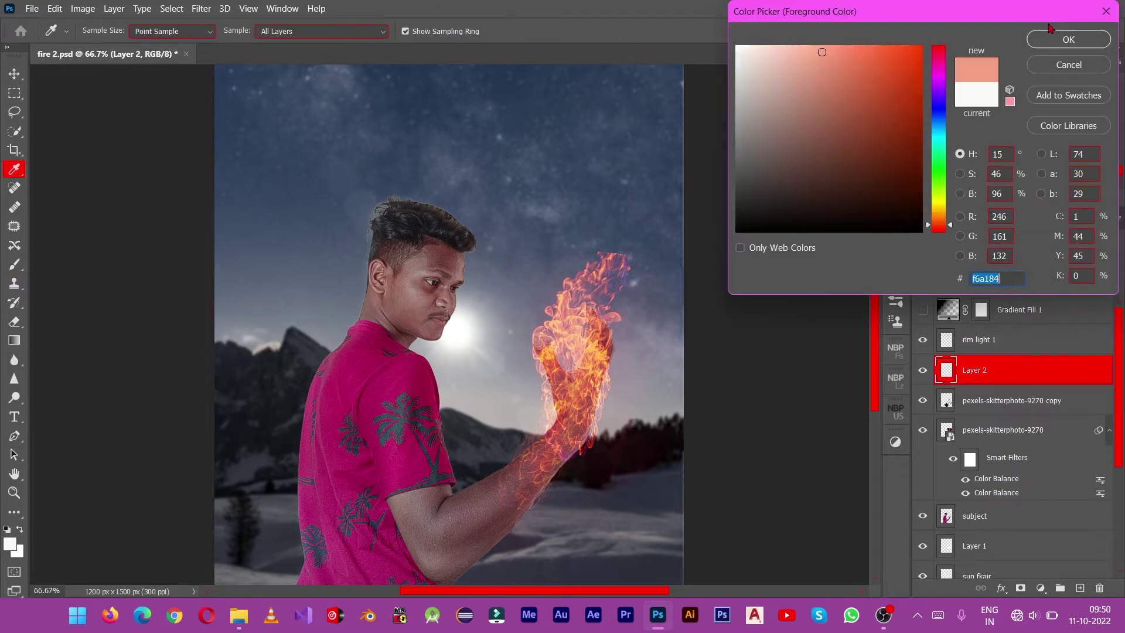
pyautogui.press('Return')
# Step: Paint salmon glow over the face, chin, neck and down the arm to the elbow
pyautogui.click(460, 240)
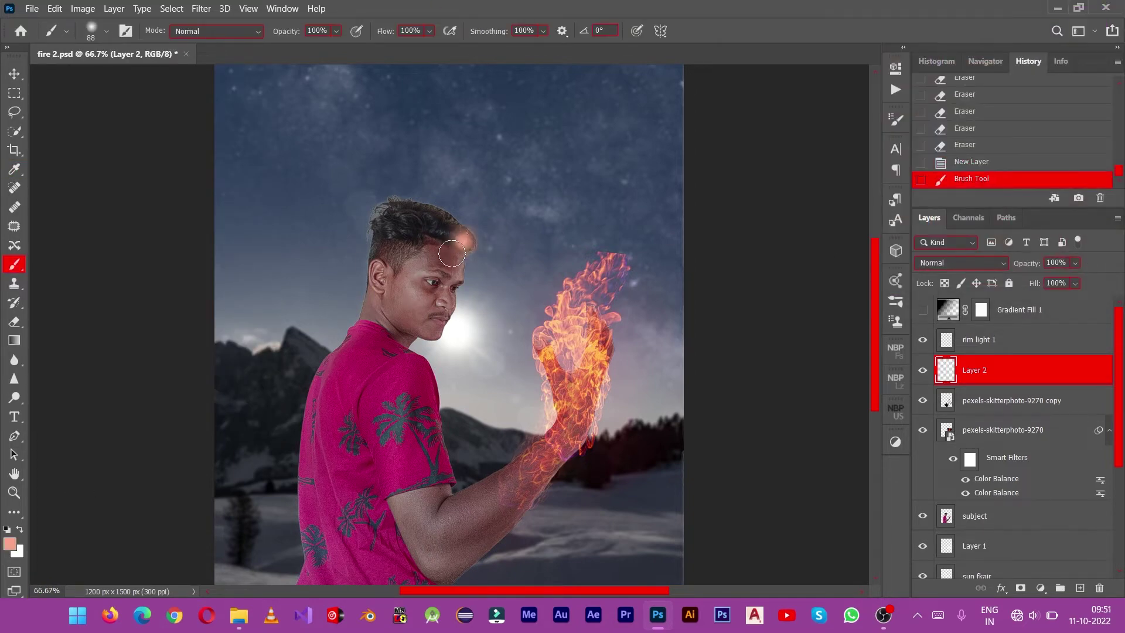
pyautogui.click(448, 275)
pyautogui.click(440, 296)
pyautogui.click(427, 326)
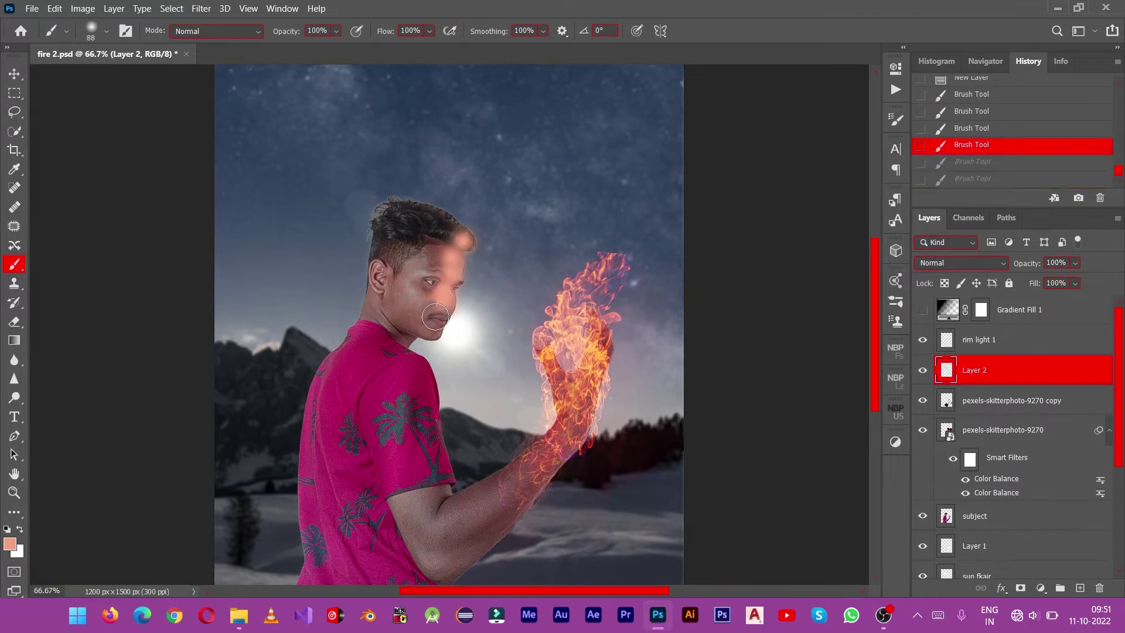
pyautogui.moveTo(433, 328); pyautogui.dragTo(398, 334)
pyautogui.click(432, 286)
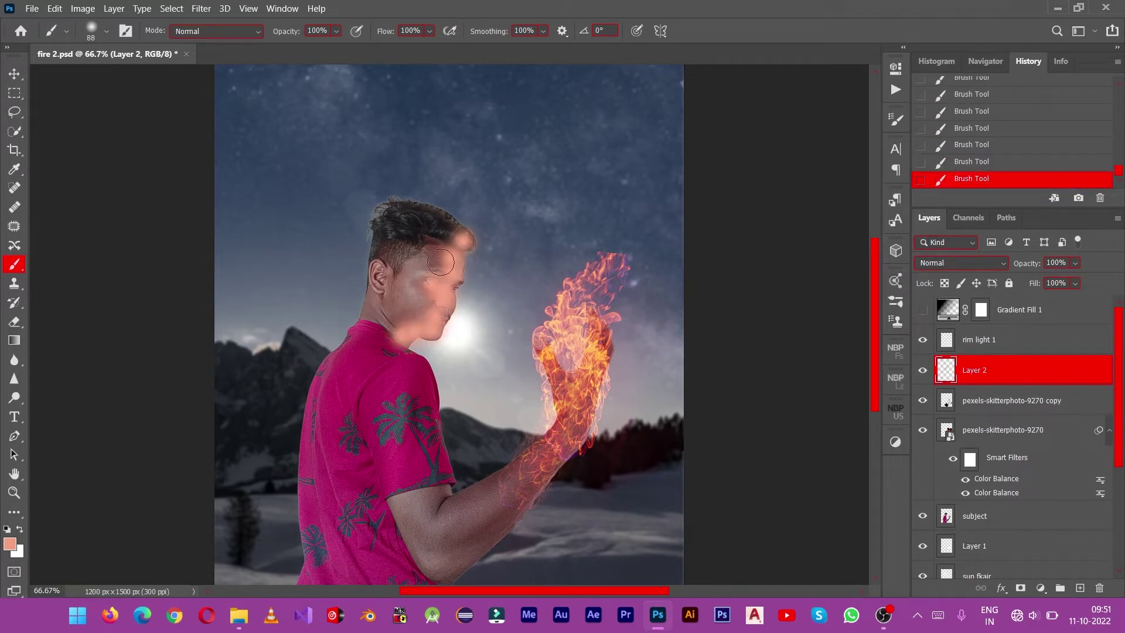
pyautogui.click(417, 369)
pyautogui.moveTo(417, 369)
pyautogui.mouseDown()
pyautogui.moveTo(447, 490)
pyautogui.moveTo(509, 475)
pyautogui.moveTo(430, 509)
pyautogui.moveTo(518, 473)
pyautogui.moveTo(446, 495)
pyautogui.moveTo(442, 466)
pyautogui.mouseUp()
pyautogui.scroll(-5, 513, 403)
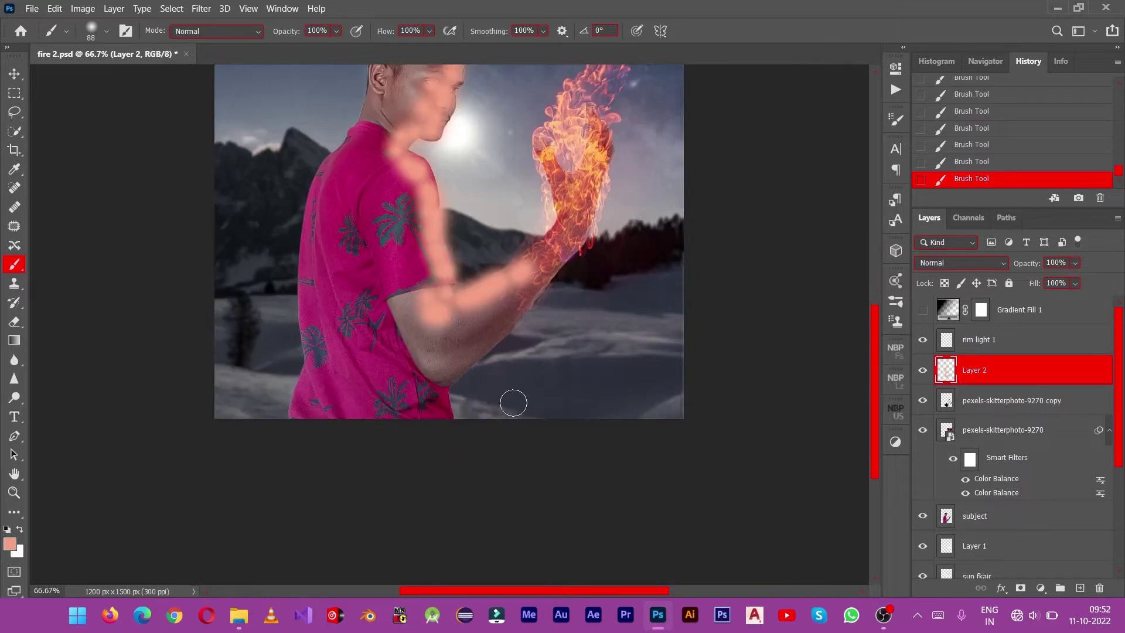
# Step: Enlarge the brush to about 259 px and dab salmon onto the lower snow
pyautogui.click(106, 31)
pyautogui.moveTo(138, 59); pyautogui.dragTo(176, 59)
pyautogui.click(644, 381)
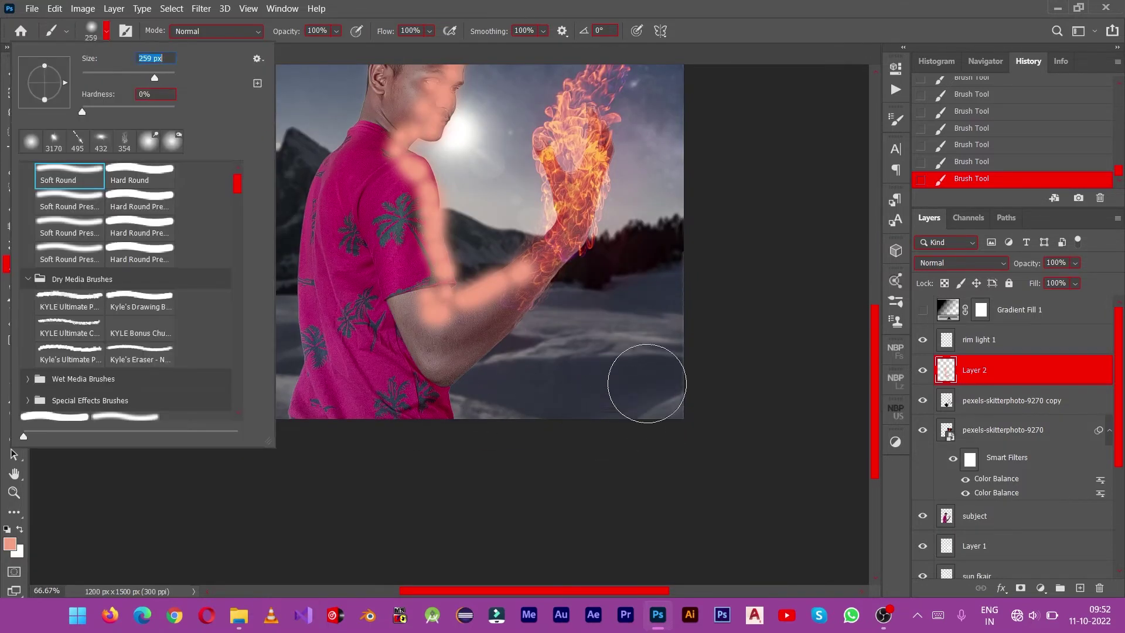
pyautogui.click(550, 382)
pyautogui.click(509, 387)
pyautogui.click(592, 390)
pyautogui.hotkey('ctrl', 'z')
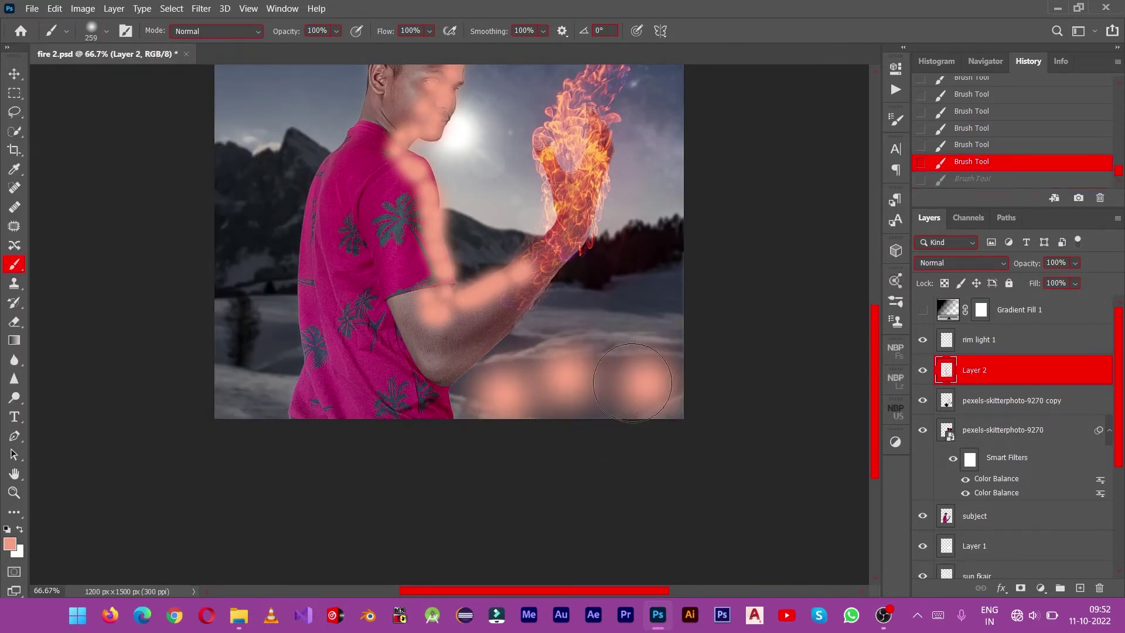
# Step: Set Layer 2 to Soft Light and test salmon strokes on the snow, undoing them
pyautogui.click(961, 263)
pyautogui.click(930, 416)
pyautogui.hotkey('ctrl', '-')
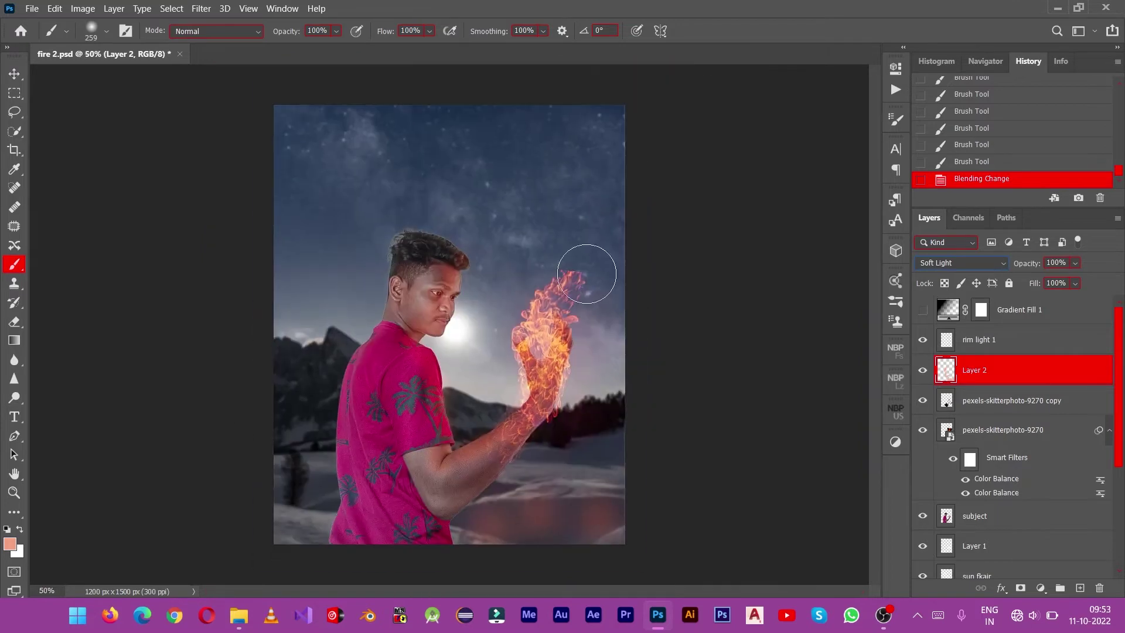
pyautogui.click(583, 522)
pyautogui.moveTo(527, 515); pyautogui.dragTo(620, 520)
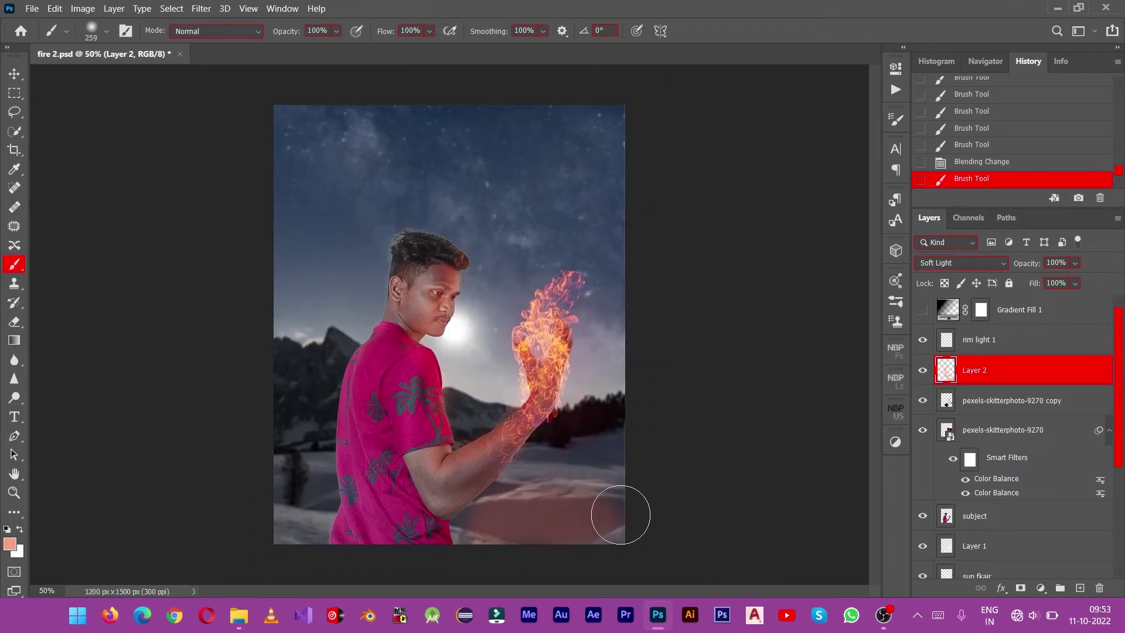
pyautogui.click(626, 519)
pyautogui.click(608, 471)
pyautogui.click(560, 488)
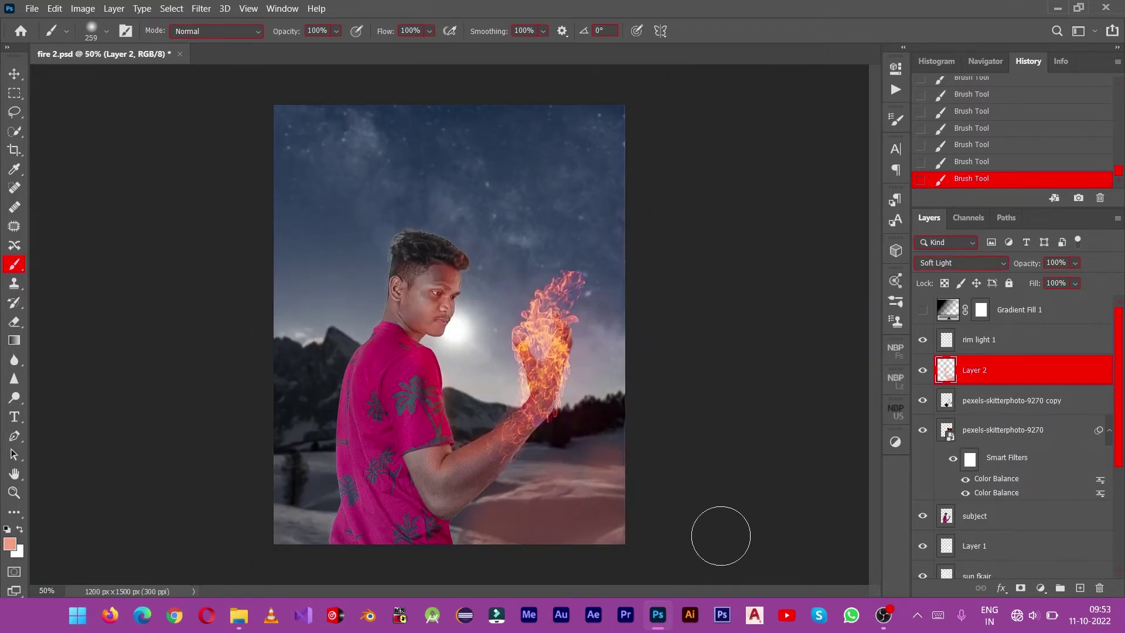
pyautogui.hotkey('ctrl', 'z')
pyautogui.hotkey('ctrl', 'z')
pyautogui.hotkey('ctrl', 'z')
pyautogui.hotkey('ctrl', 'z')
pyautogui.hotkey('ctrl', 'z')
pyautogui.hotkey('ctrl', 'z')
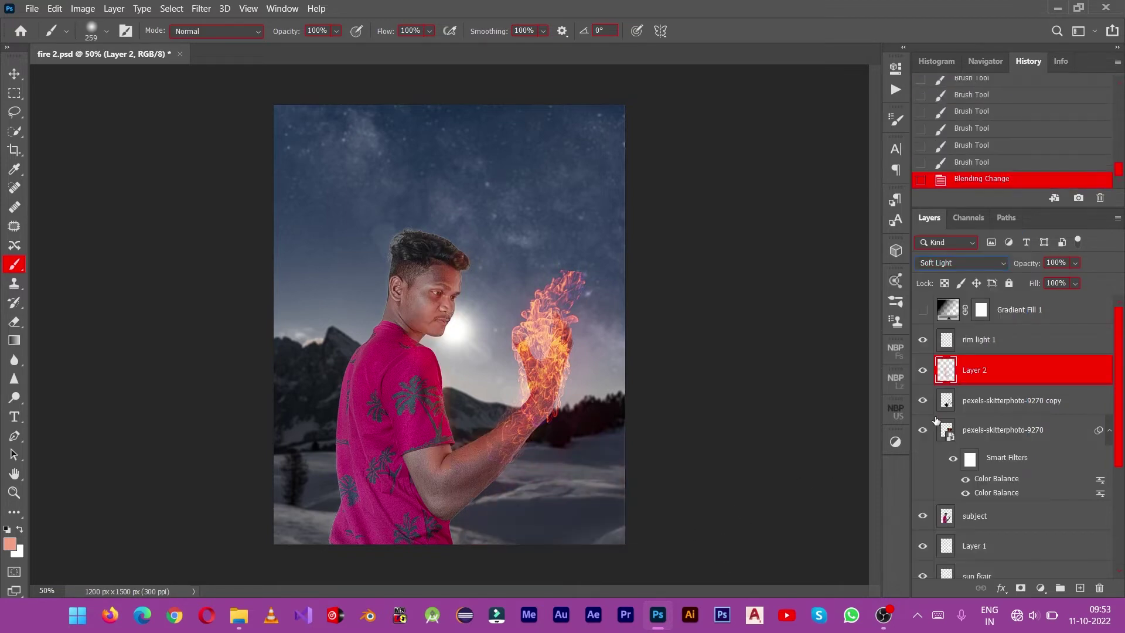
# Step: Try other blend modes on Layer 2, then add a new empty layer above it
pyautogui.click(961, 263)
pyautogui.click(964, 406)
pyautogui.click(956, 268)
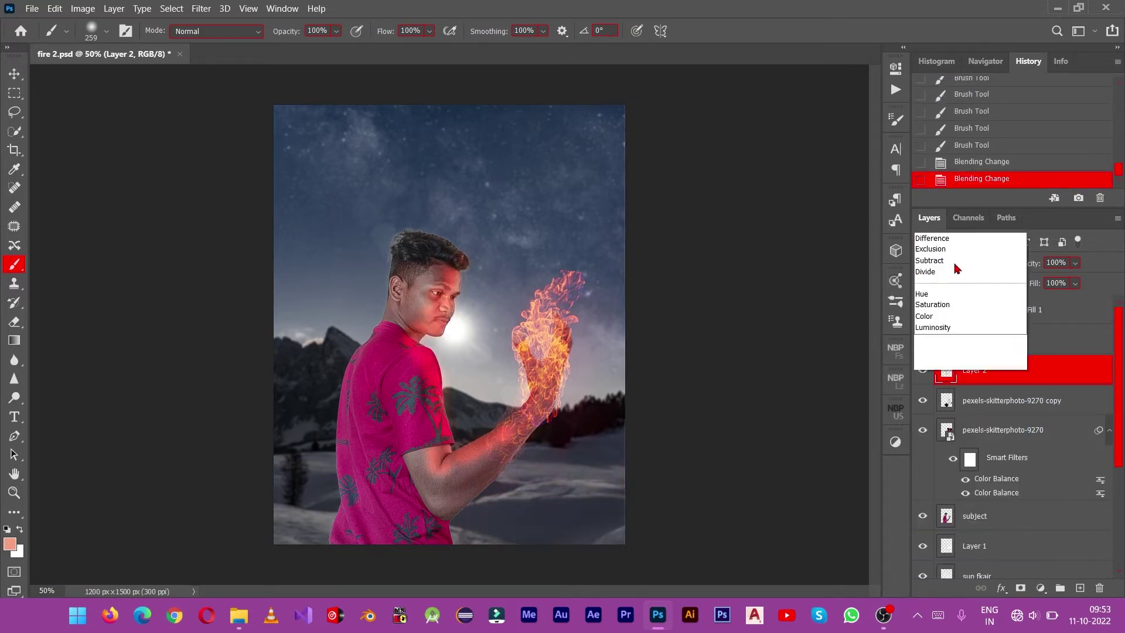
pyautogui.click(1080, 587)
# Step: Paint a salmon glow along the bottom snow on Layer 3 and set it to Soft Light
pyautogui.click(534, 524)
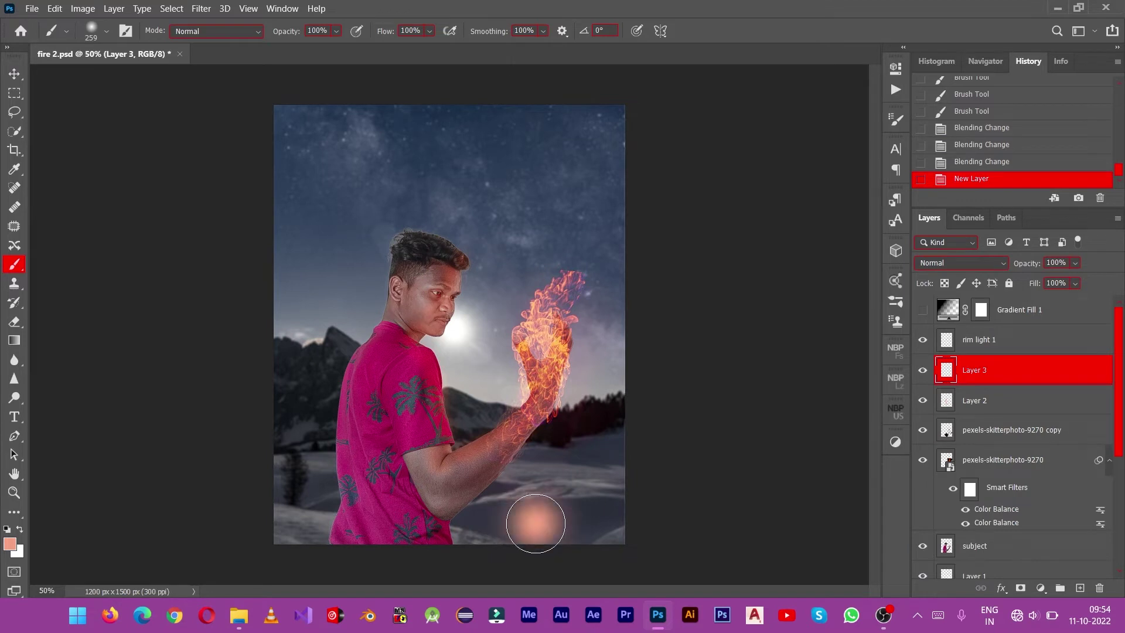
pyautogui.moveTo(535, 523)
pyautogui.mouseDown()
pyautogui.moveTo(603, 516)
pyautogui.moveTo(490, 519)
pyautogui.mouseUp()
pyautogui.click(961, 263)
pyautogui.click(956, 419)
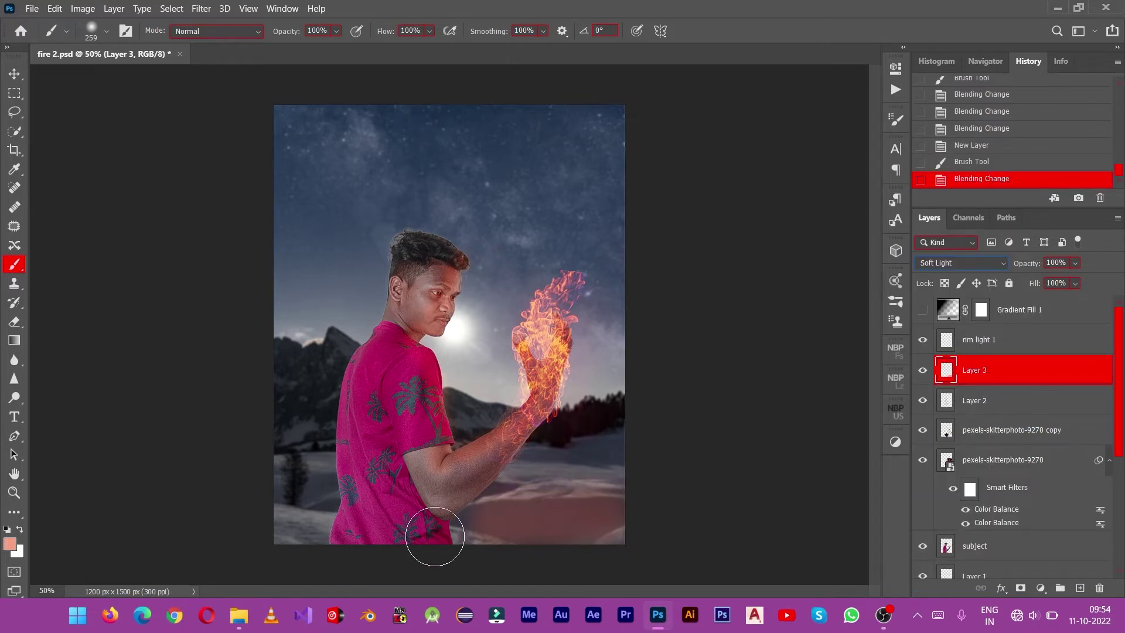
# Step: Shrink the brush to about 94 px, paint faint light up the arm, and lower Layer 3's opacity to 55%
pyautogui.rightClick(431, 537)
pyautogui.click(444, 533)
pyautogui.click(445, 435)
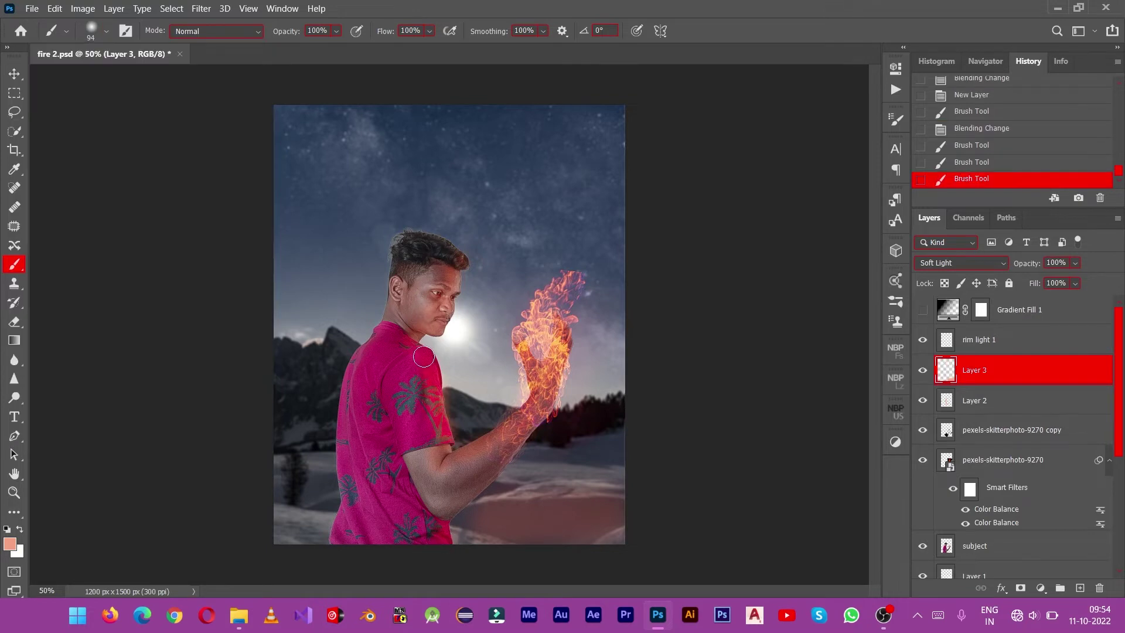
pyautogui.moveTo(424, 356); pyautogui.dragTo(452, 354)
pyautogui.moveTo(493, 435); pyautogui.dragTo(443, 457)
pyautogui.hotkey('ctrl', 'z')
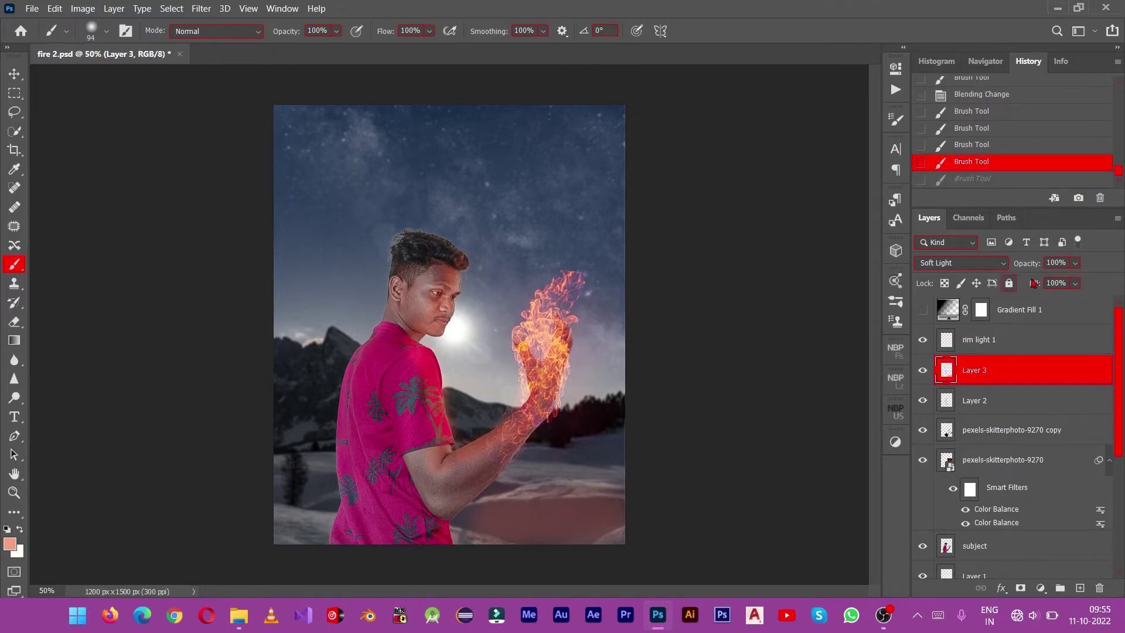
pyautogui.moveTo(1075, 263); pyautogui.dragTo(1060, 281)
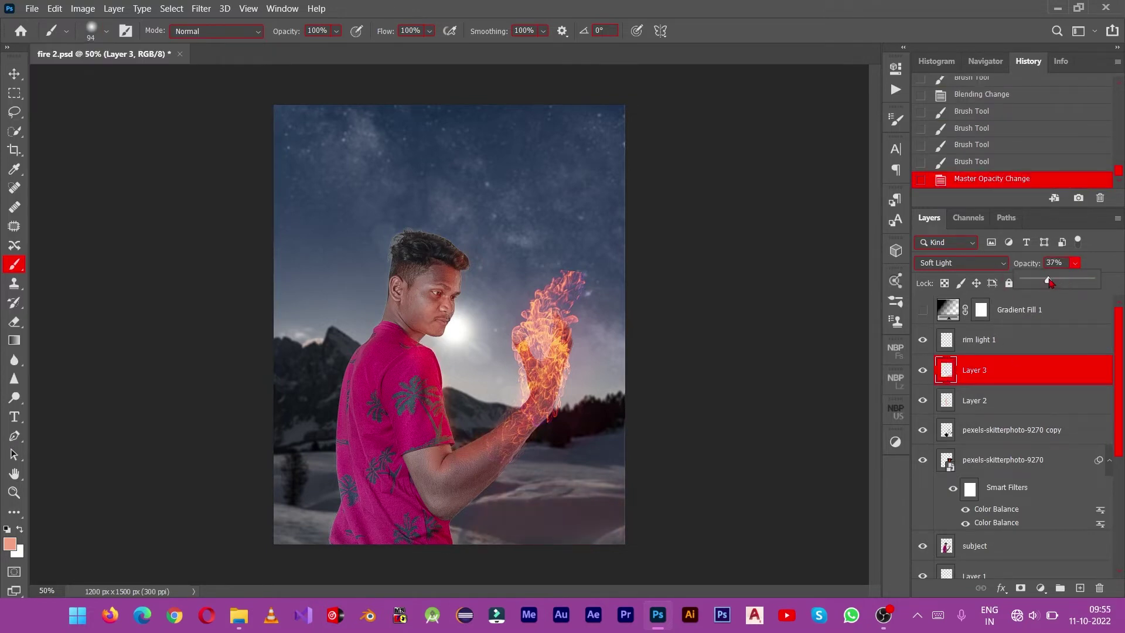
# Step: Select Layer 2 and set its opacity to 80%
pyautogui.click(994, 402)
pyautogui.click(1050, 263)
pyautogui.write('5')
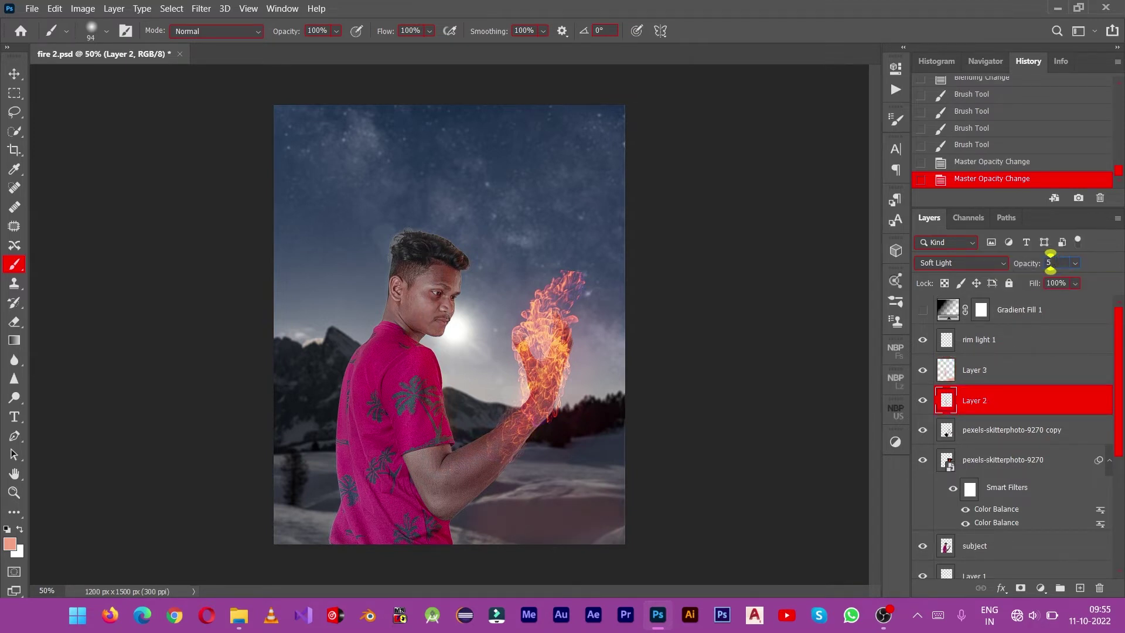
pyautogui.moveTo(1075, 263)
pyautogui.mouseDown()
pyautogui.moveTo(1048, 297)
pyautogui.moveTo(1087, 277)
pyautogui.mouseUp()
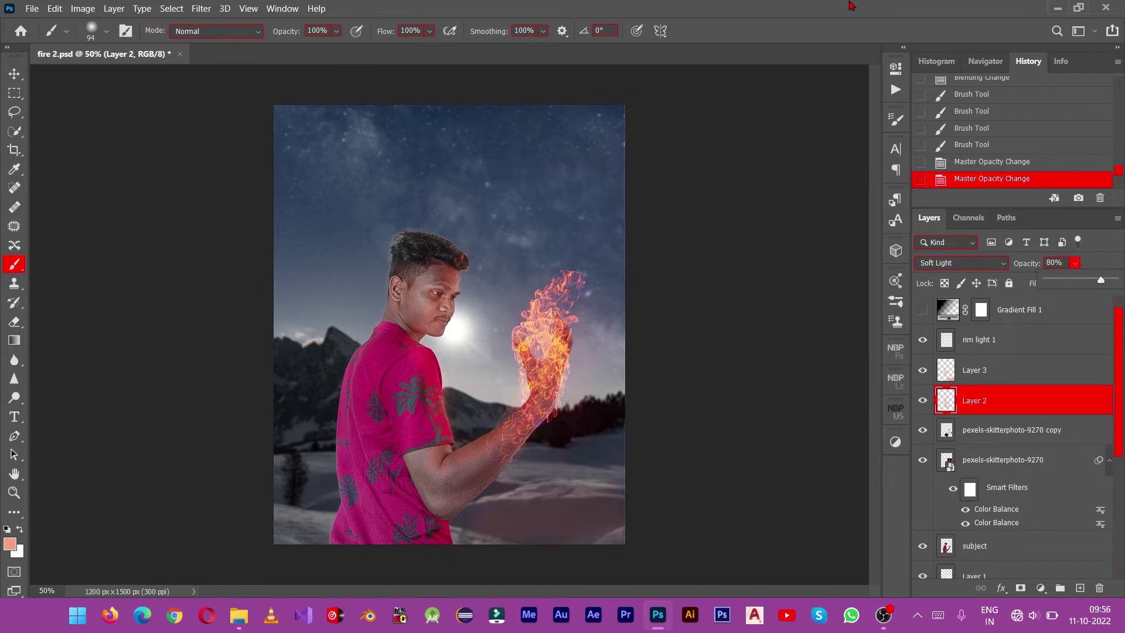
# Step: Apply Levels to the subject layer, lowering the output white to about 221
pyautogui.scroll(-2, 1007, 410)
pyautogui.click(996, 486)
pyautogui.click(83, 8)
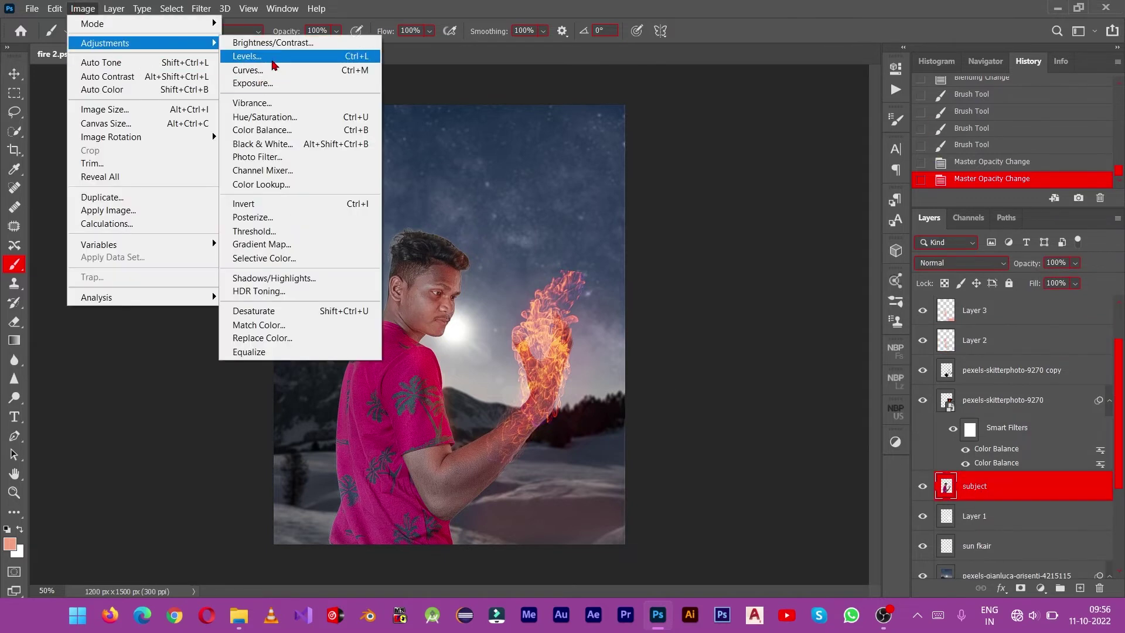
pyautogui.click(246, 56)
pyautogui.moveTo(937, 292)
pyautogui.mouseDown()
pyautogui.moveTo(897, 292)
pyautogui.moveTo(935, 290)
pyautogui.mouseUp()
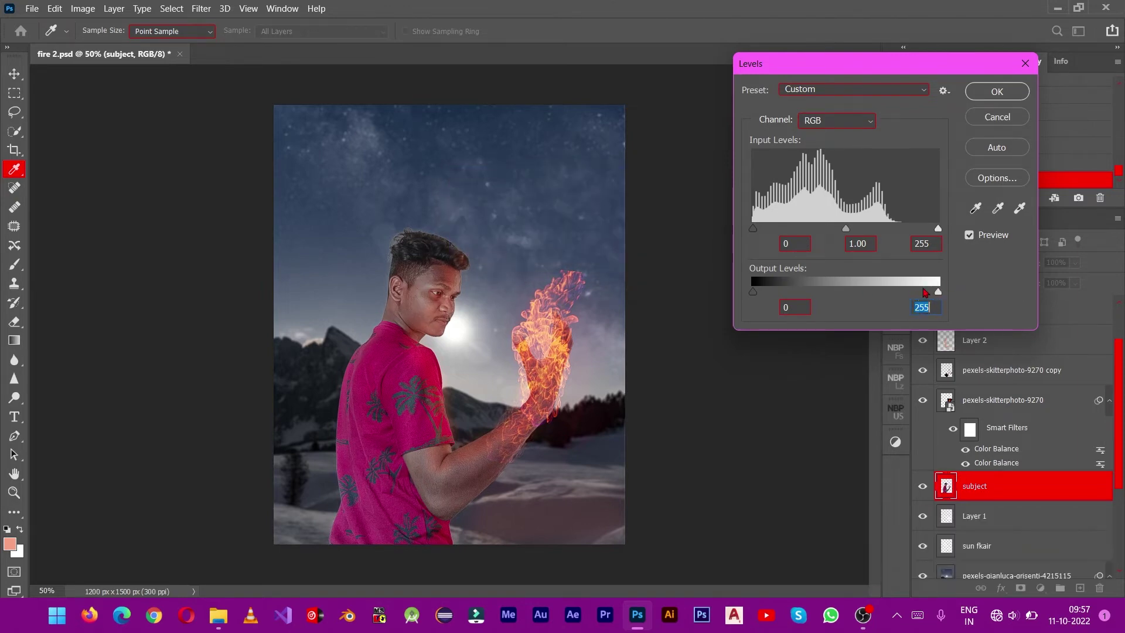
pyautogui.write('18')
pyautogui.moveTo(766, 293)
pyautogui.mouseDown()
pyautogui.moveTo(926, 287)
pyautogui.moveTo(909, 293)
pyautogui.mouseUp()
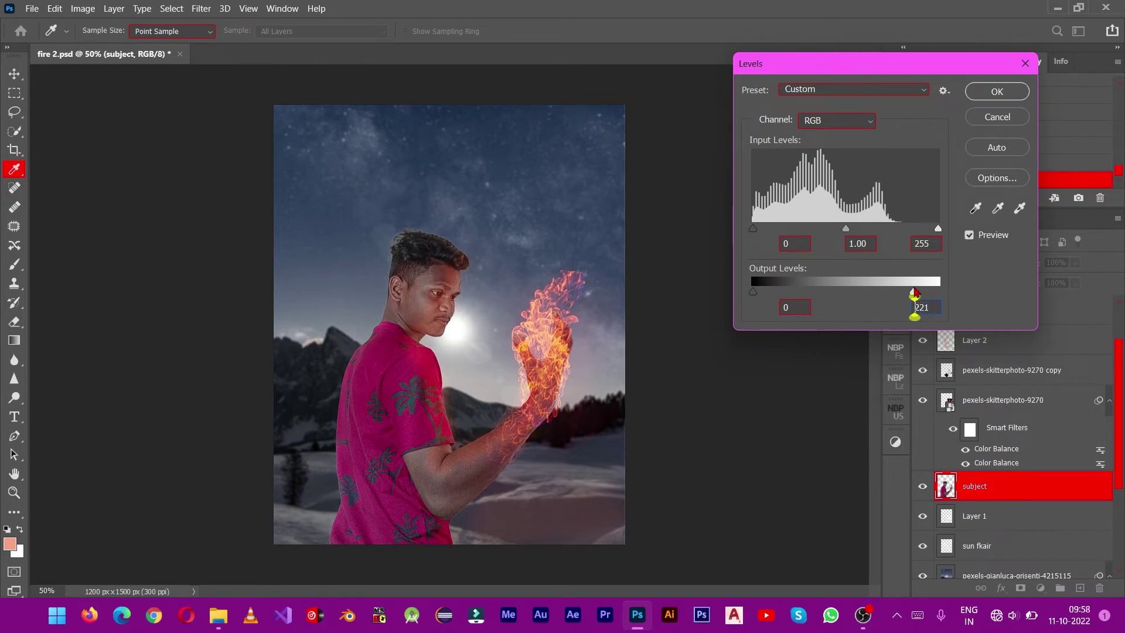
pyautogui.click(1000, 97)
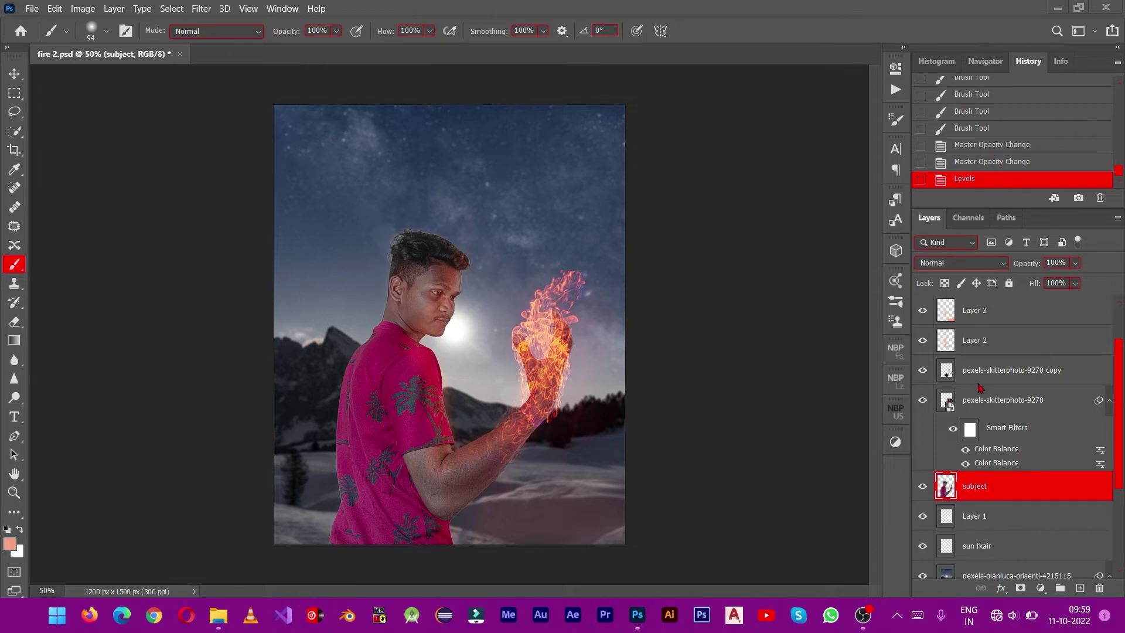
# Step: Add a new Layer 4 above rim light 1 and sample a dark colour from the image
pyautogui.click(923, 310)
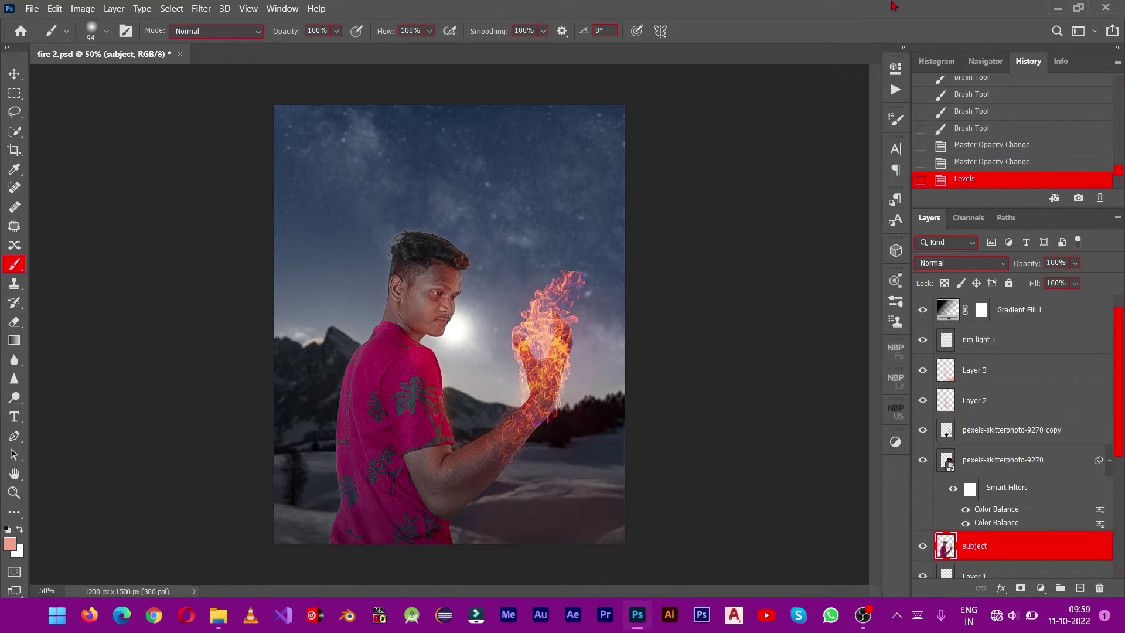
pyautogui.click(1031, 340)
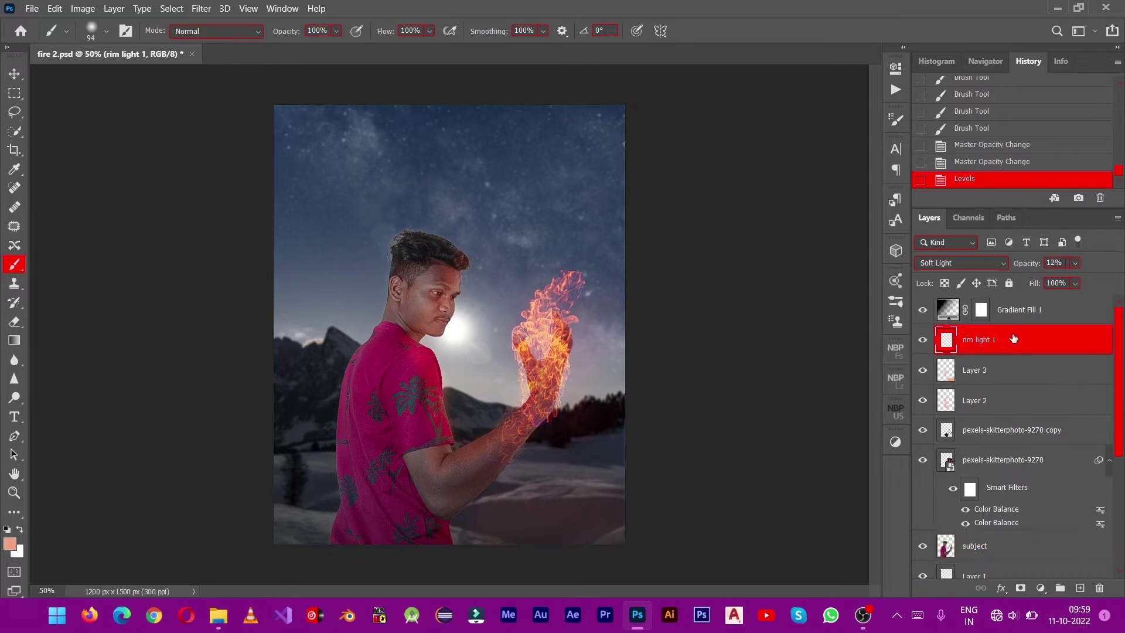
pyautogui.click(1079, 588)
pyautogui.click(10, 544)
pyautogui.click(308, 391)
pyautogui.click(1069, 39)
# Step: Paint dark strokes up the left of the shirt and set Layer 4 to Soft Light
pyautogui.press('b')
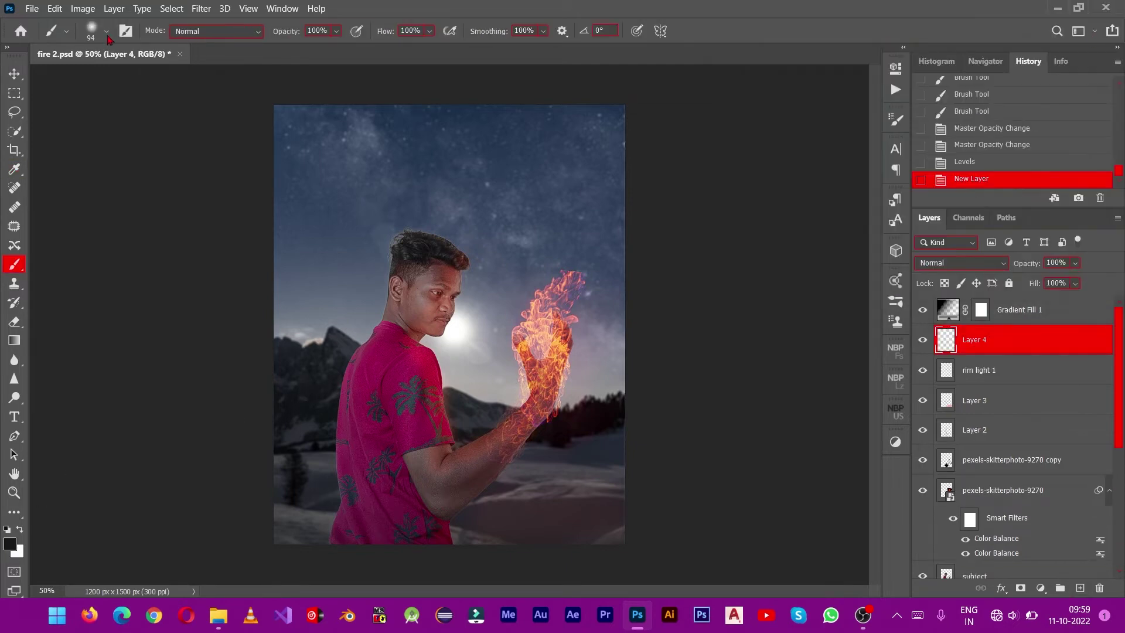
pyautogui.hotkey('ctrl', '-')
pyautogui.hotkey('ctrl', '=')
pyautogui.hotkey('ctrl', '=')
pyautogui.moveTo(299, 518); pyautogui.dragTo(352, 251)
pyautogui.moveTo(352, 520); pyautogui.dragTo(368, 305)
pyautogui.click(960, 263)
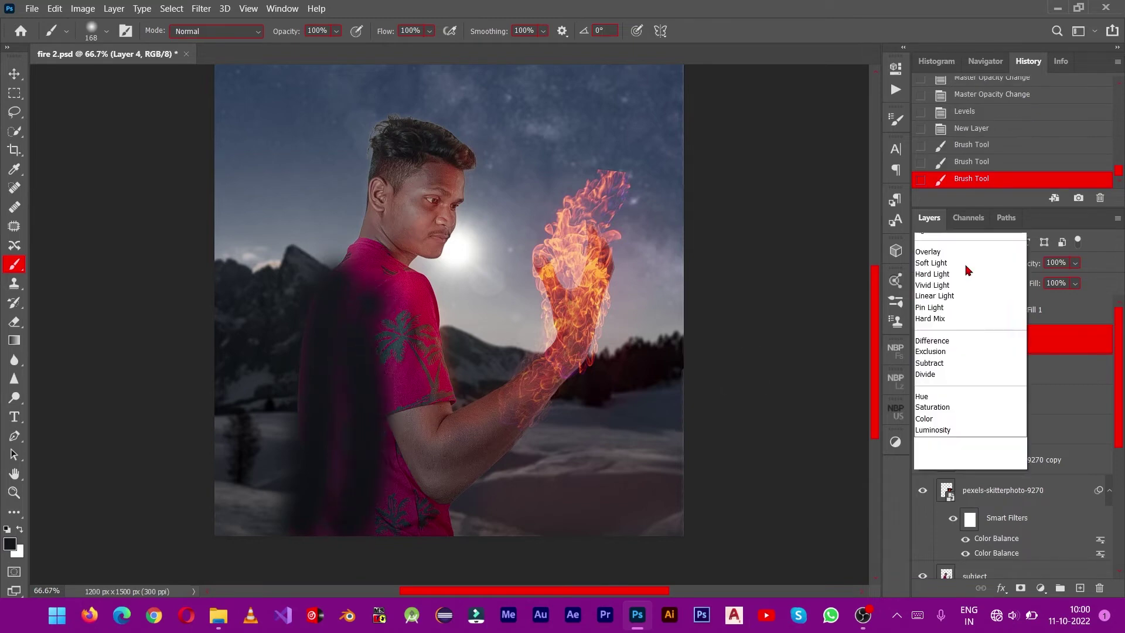
pyautogui.moveTo(1074, 263); pyautogui.dragTo(1052, 281)
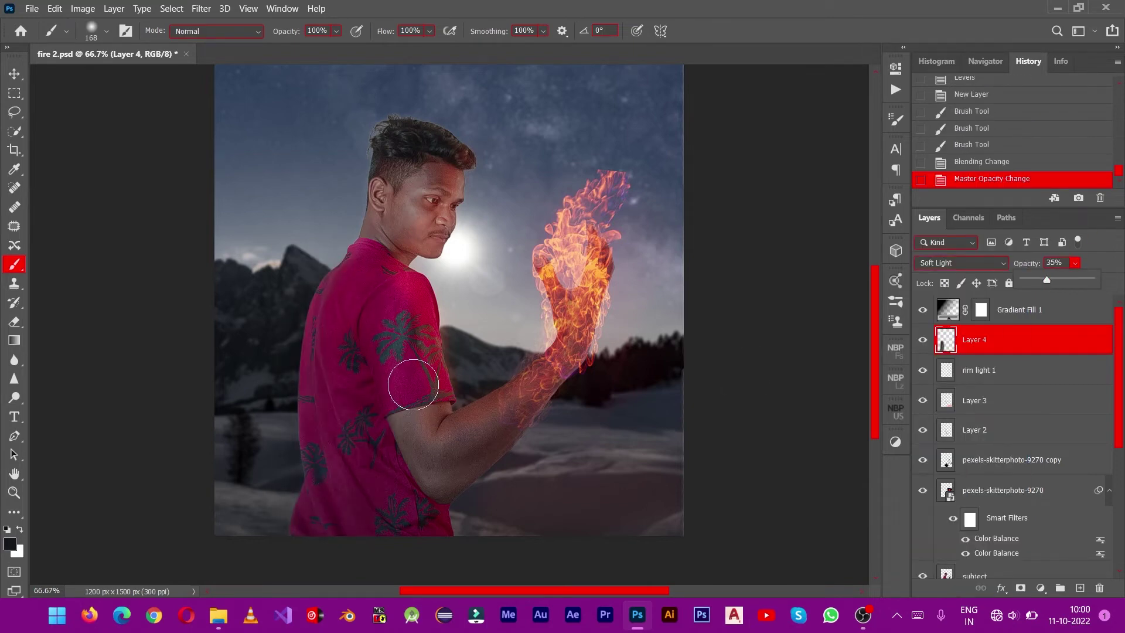
# Step: Add more dark shading across the shirt, compare it on and off, and restore full opacity
pyautogui.moveTo(413, 384); pyautogui.dragTo(398, 331)
pyautogui.moveTo(357, 298)
pyautogui.mouseDown()
pyautogui.moveTo(352, 276)
pyautogui.moveTo(372, 268)
pyautogui.moveTo(337, 304)
pyautogui.mouseUp()
pyautogui.moveTo(409, 466); pyautogui.dragTo(346, 517)
pyautogui.moveTo(375, 351); pyautogui.dragTo(382, 327)
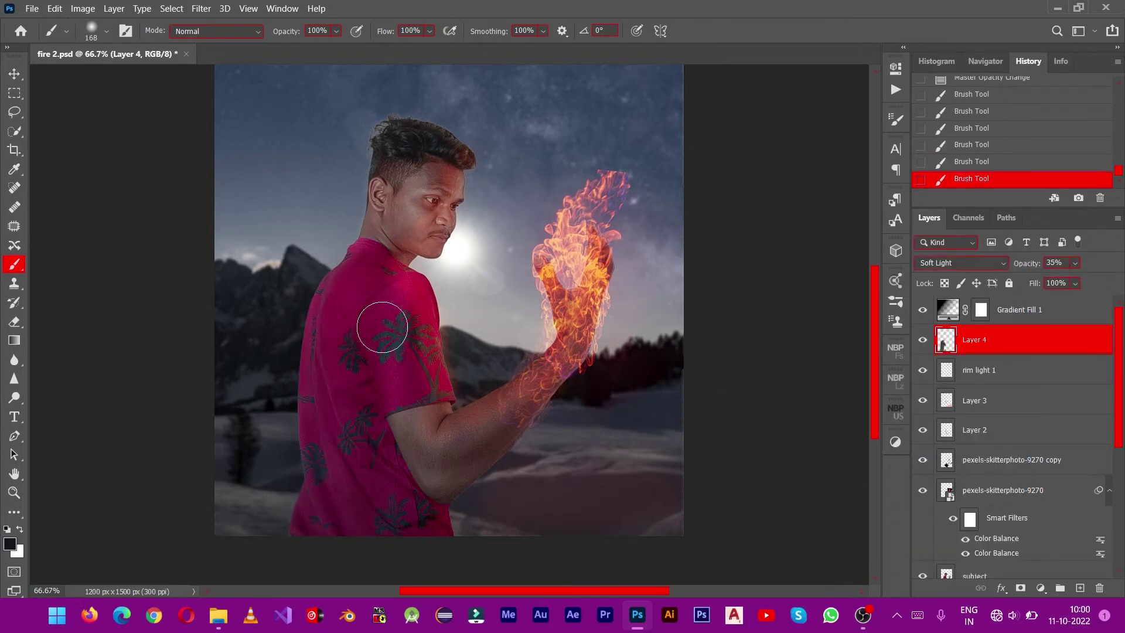
pyautogui.click(922, 340)
pyautogui.click(922, 340)
pyautogui.click(922, 340)
pyautogui.press('0')
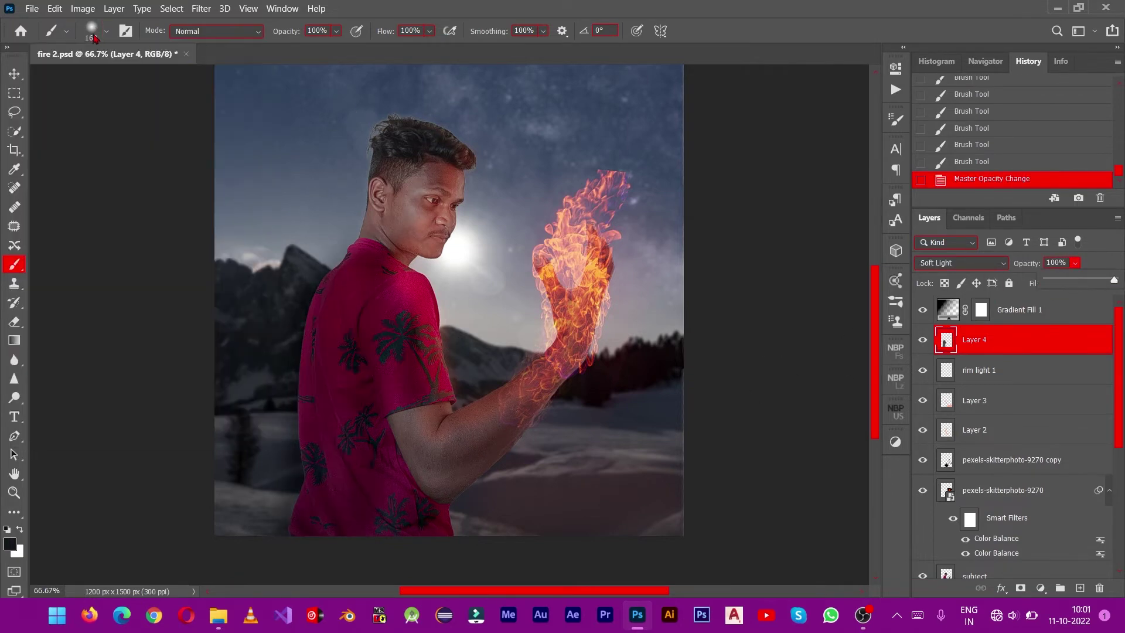
# Step: Paint one more shading stroke and lower Layer 4's opacity to about 42%
pyautogui.rightClick(378, 250)
pyautogui.press('Return')
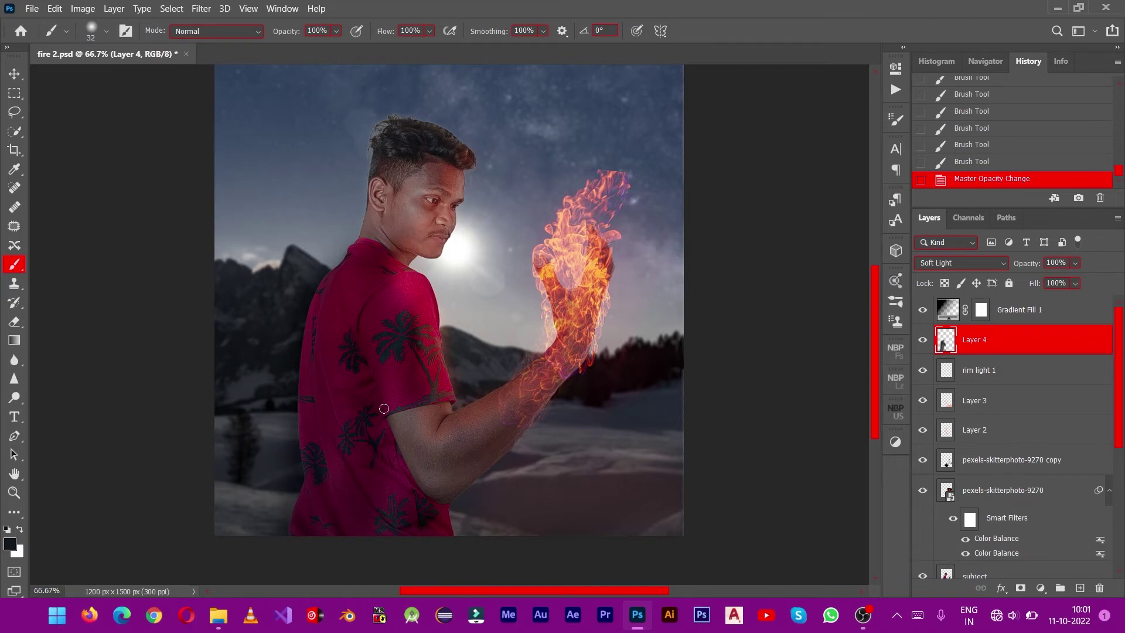
pyautogui.moveTo(402, 338); pyautogui.dragTo(404, 469)
pyautogui.hotkey('ctrl', 'z')
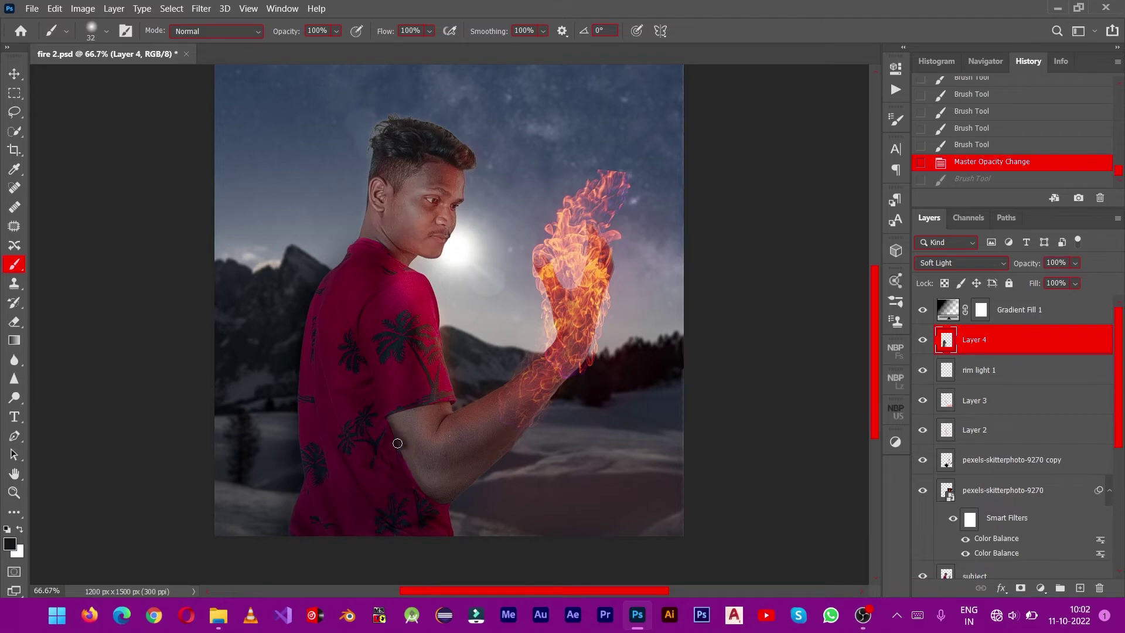
pyautogui.hotkey('ctrl', 'shift', 'z')
pyautogui.click(1075, 263)
pyautogui.moveTo(1094, 279); pyautogui.dragTo(1054, 279)
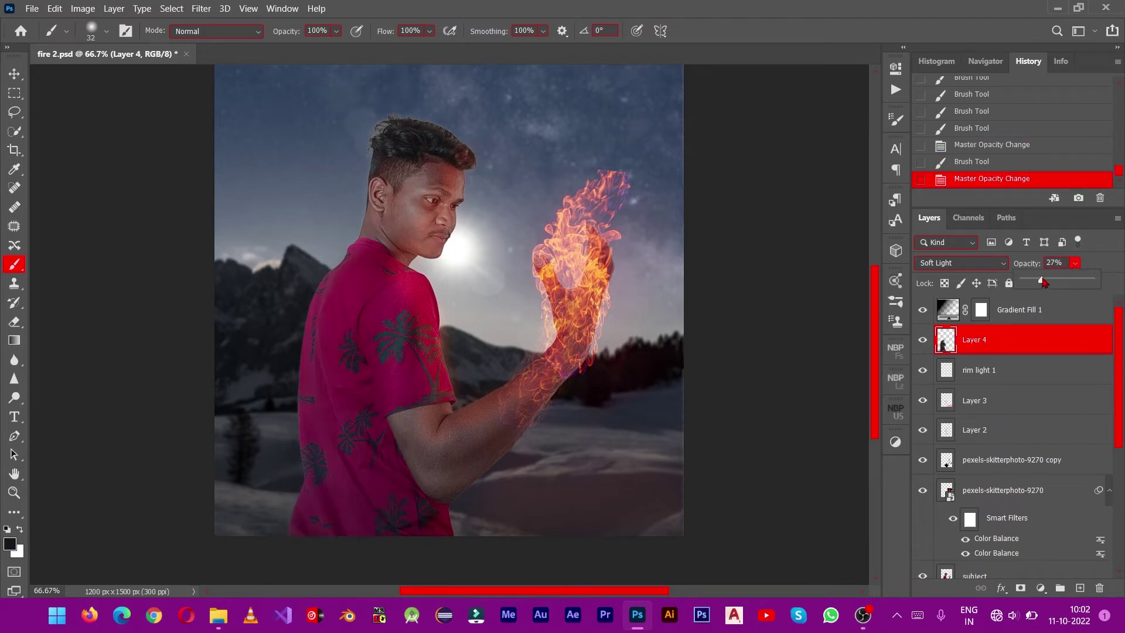
pyautogui.hotkey('ctrl', '-')
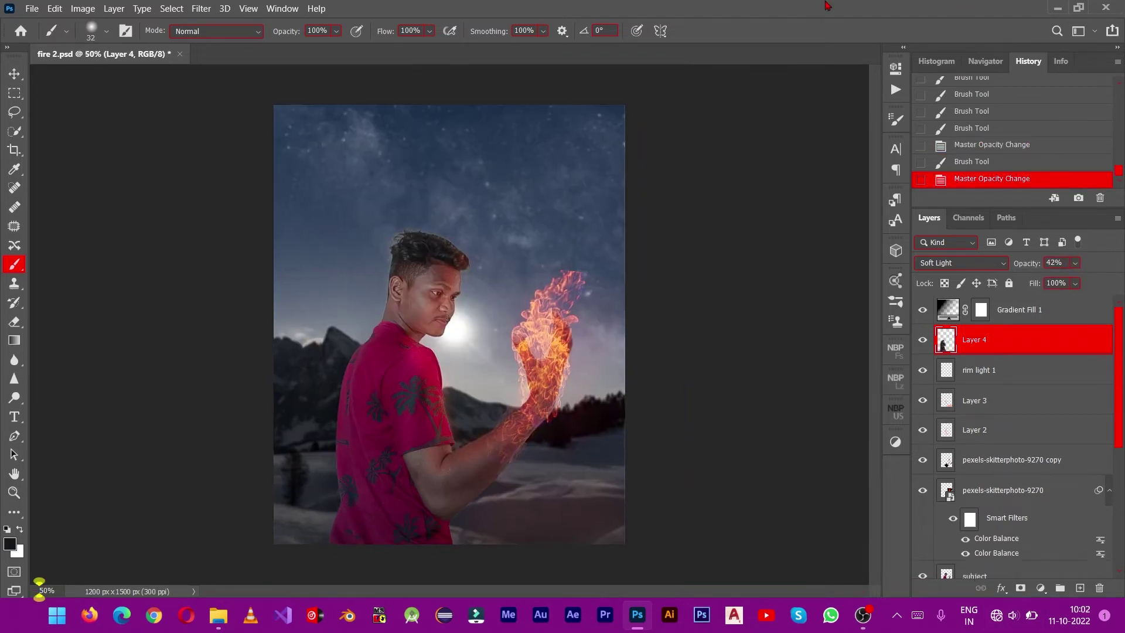
pyautogui.hotkey('alt', '[')
pyautogui.hotkey('alt', '[')
# Step: Pick a peach skin-tone colour and set the brush size to 124
pyautogui.click(516, 354)
pyautogui.press('Return')
pyautogui.press('b')
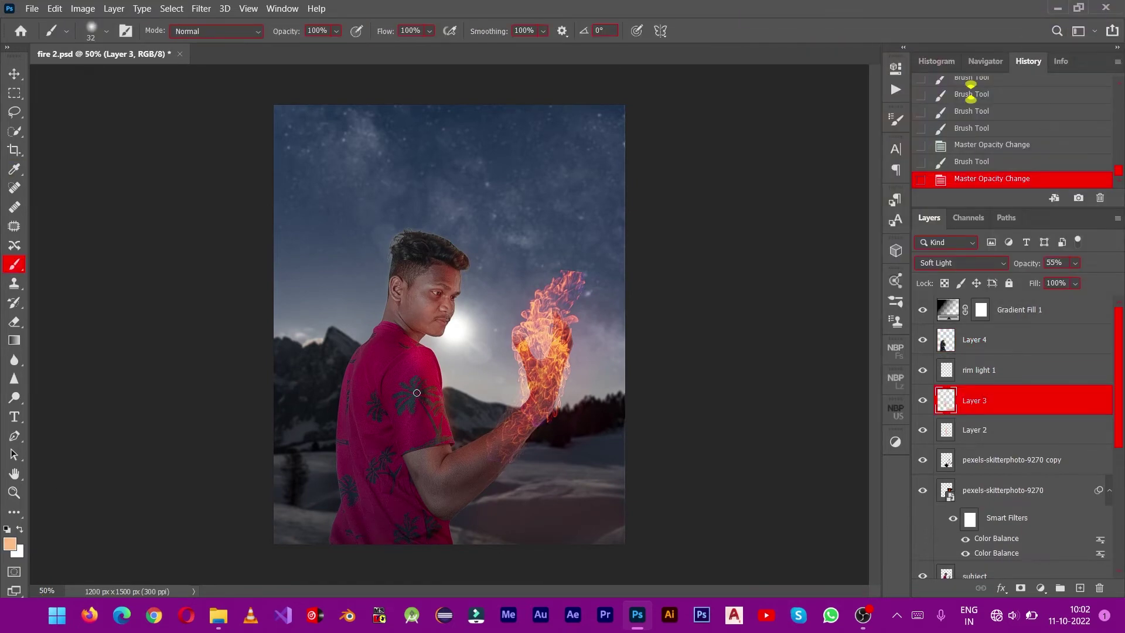
pyautogui.rightClick(416, 393)
pyautogui.write('124')
pyautogui.press('Return')
pyautogui.click(427, 396)
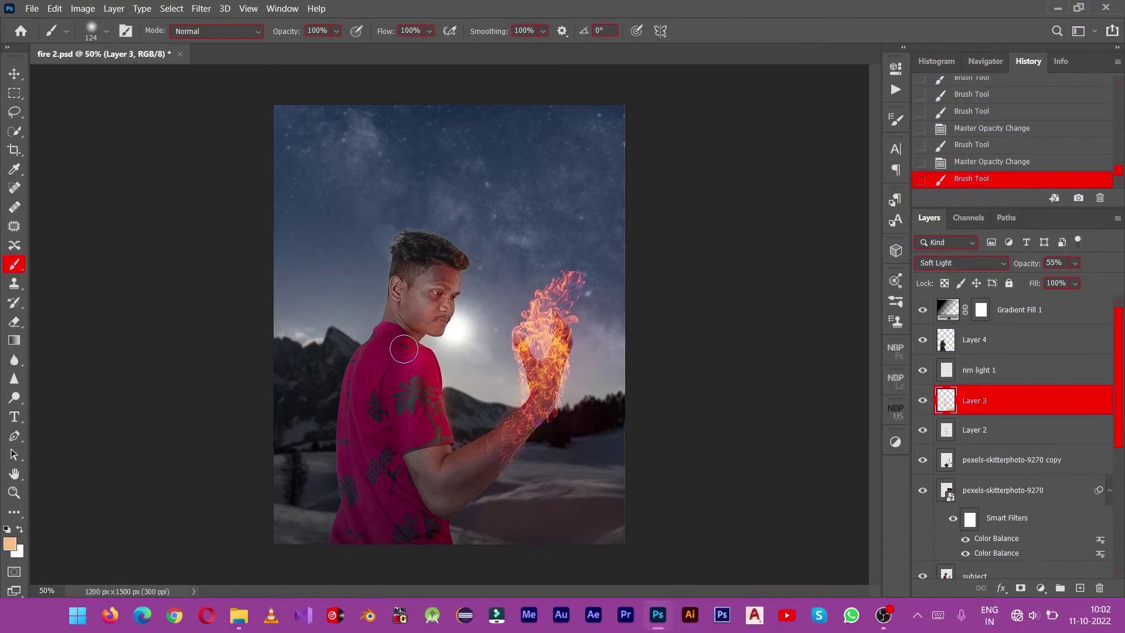
# Step: Dab peach tone on the shoulder and arm, then paint at 50% from forearm to shoulder
pyautogui.click(459, 417)
pyautogui.click(427, 404)
pyautogui.click(435, 439)
pyautogui.click(408, 335)
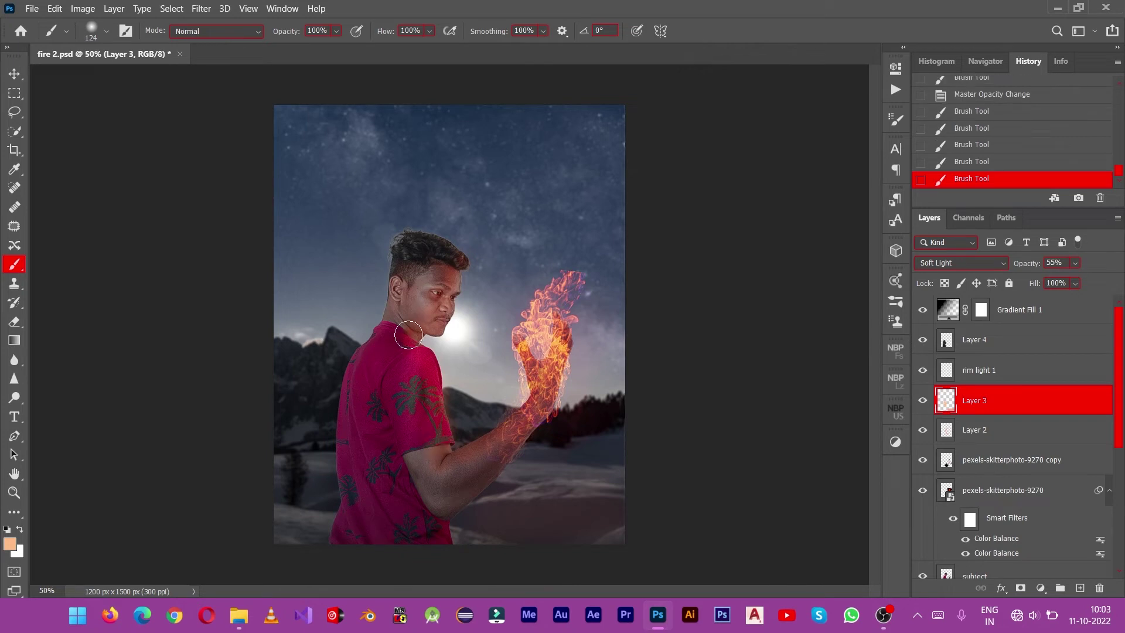
pyautogui.click(488, 287)
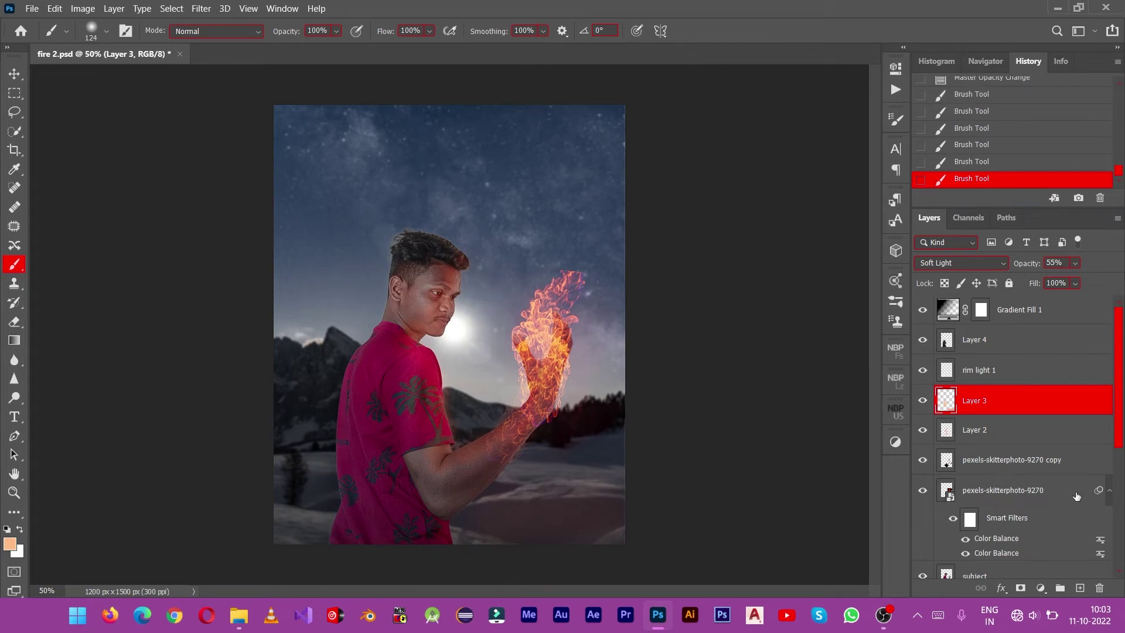
pyautogui.hotkey('ctrl', 'z')
pyautogui.hotkey('ctrl', 'z')
pyautogui.hotkey('ctrl', 'z')
pyautogui.hotkey('ctrl', 'z')
pyautogui.hotkey('ctrl', 'z')
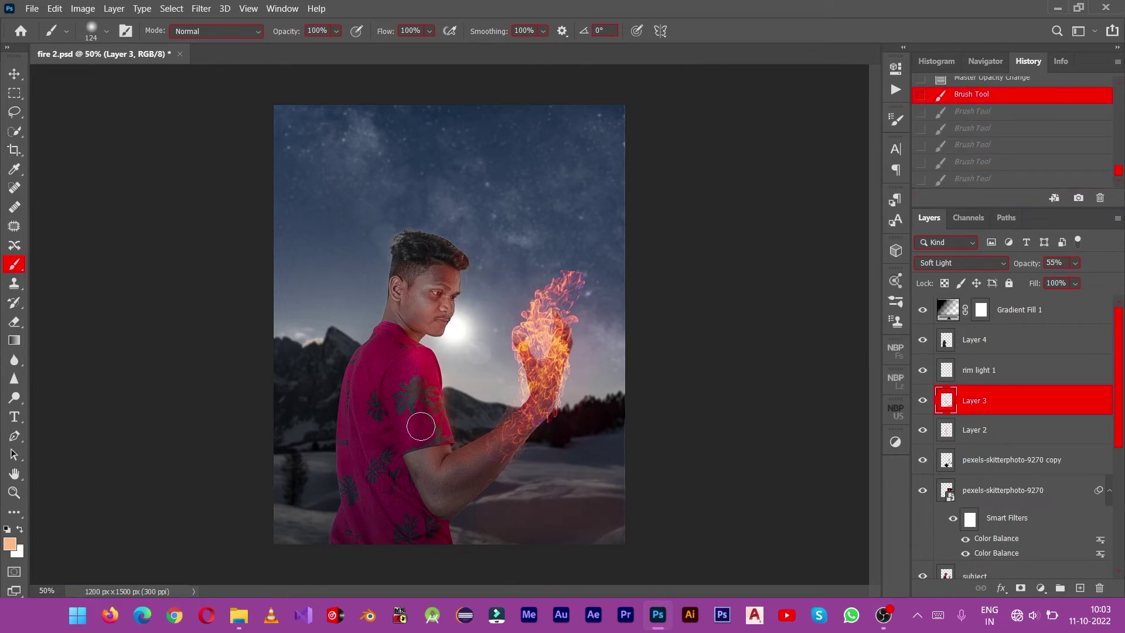
pyautogui.hotkey('ctrl', 'shift', 'z')
pyautogui.hotkey('ctrl', 'shift', 'z')
pyautogui.hotkey('ctrl', 'shift', 'z')
pyautogui.hotkey('ctrl', 'shift', 'z')
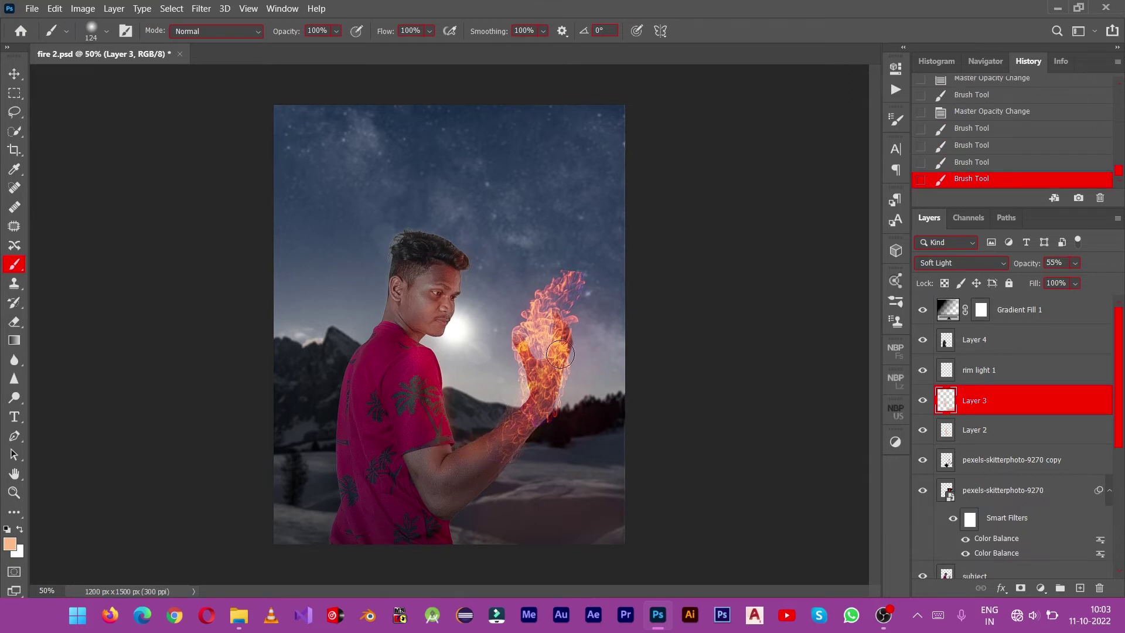
pyautogui.press('5')
pyautogui.moveTo(454, 463)
pyautogui.mouseDown()
pyautogui.moveTo(422, 398)
pyautogui.moveTo(437, 358)
pyautogui.mouseUp()
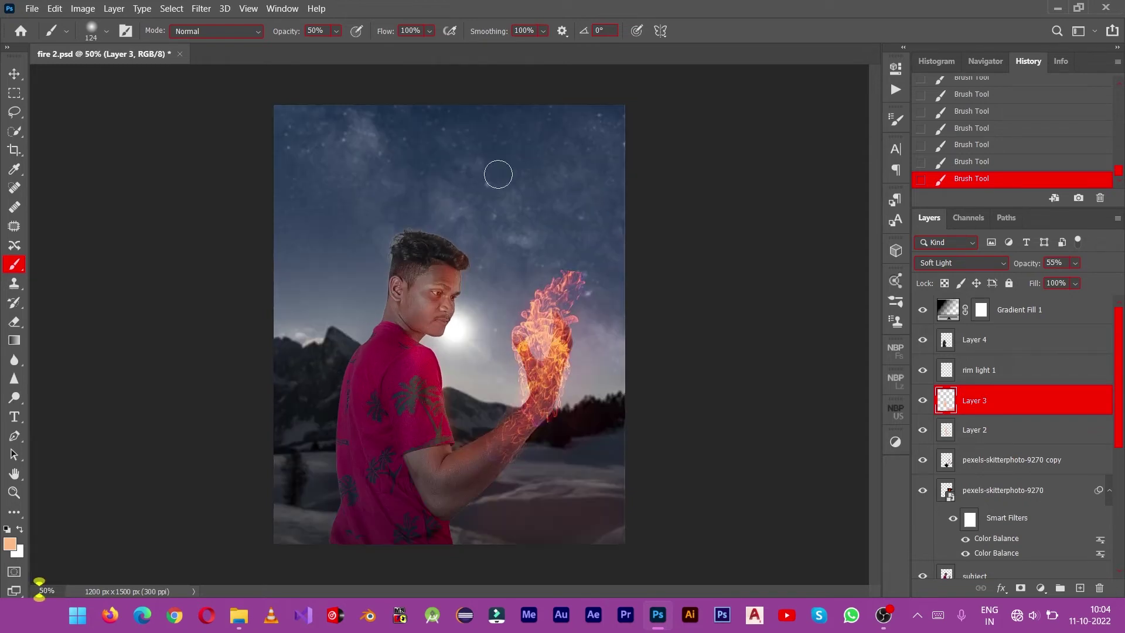
# Step: On the subject layer, cancel Brightness/Contrast, then apply Exposure of about -0.2
pyautogui.click(974, 575)
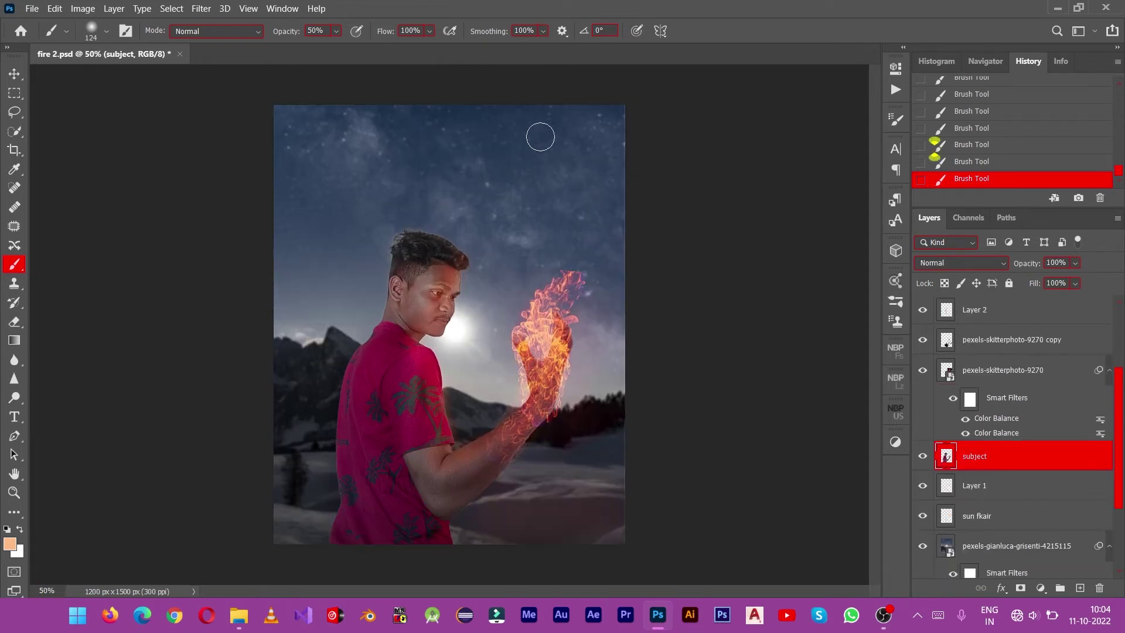
pyautogui.click(83, 8)
pyautogui.click(273, 42)
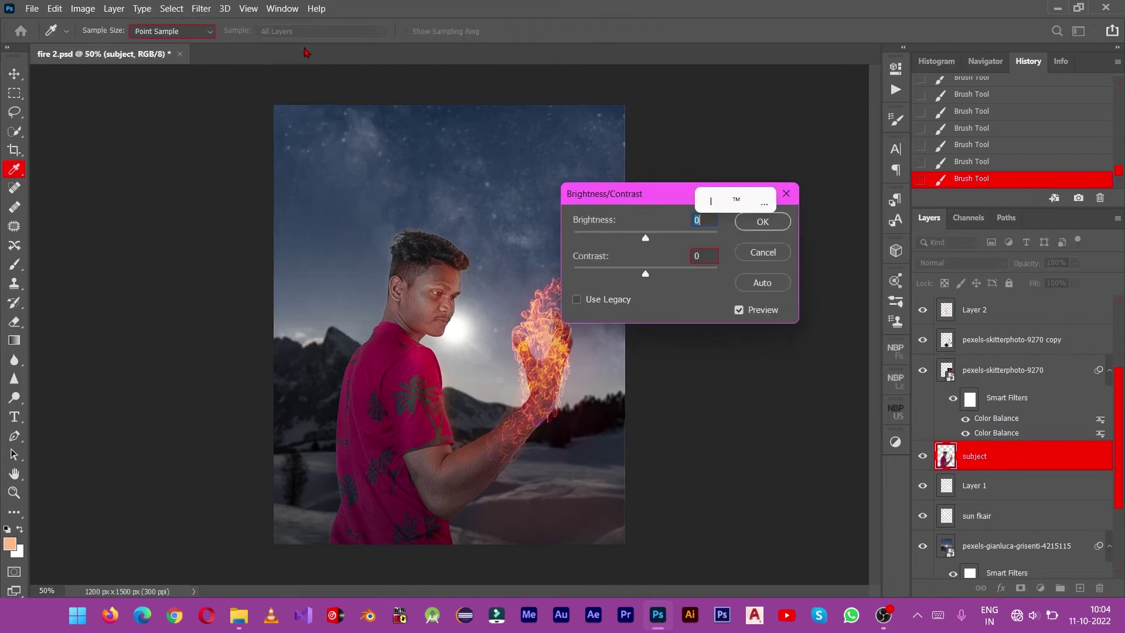
pyautogui.moveTo(615, 191); pyautogui.dragTo(659, 192)
pyautogui.press('Escape')
pyautogui.click(82, 8)
pyautogui.click(273, 84)
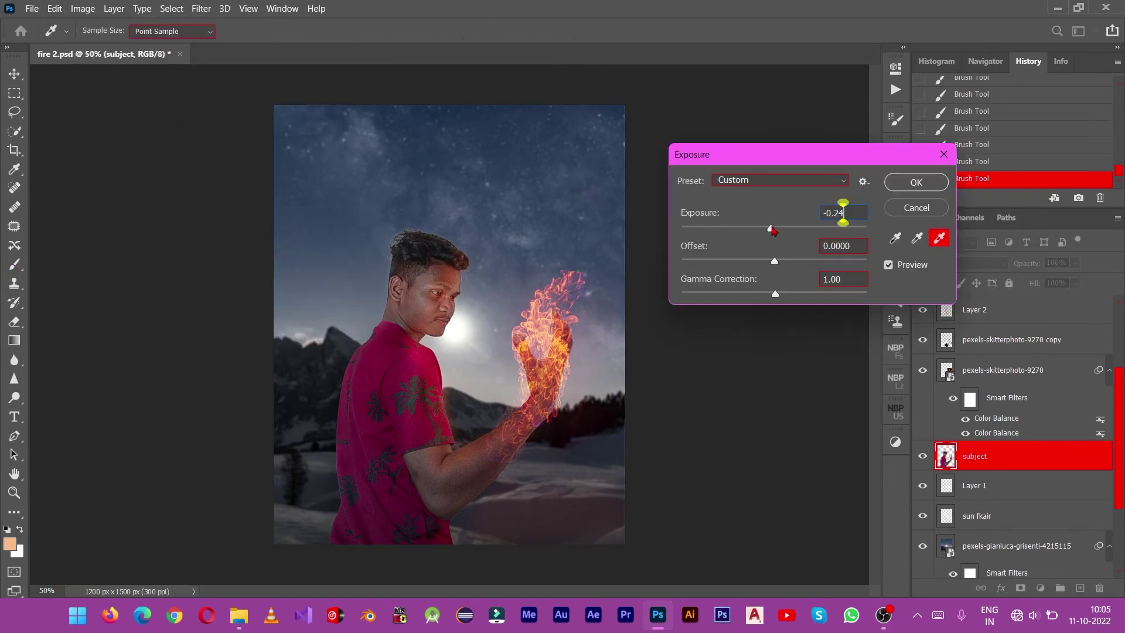
pyautogui.moveTo(774, 228); pyautogui.dragTo(778, 296)
pyautogui.click(896, 209)
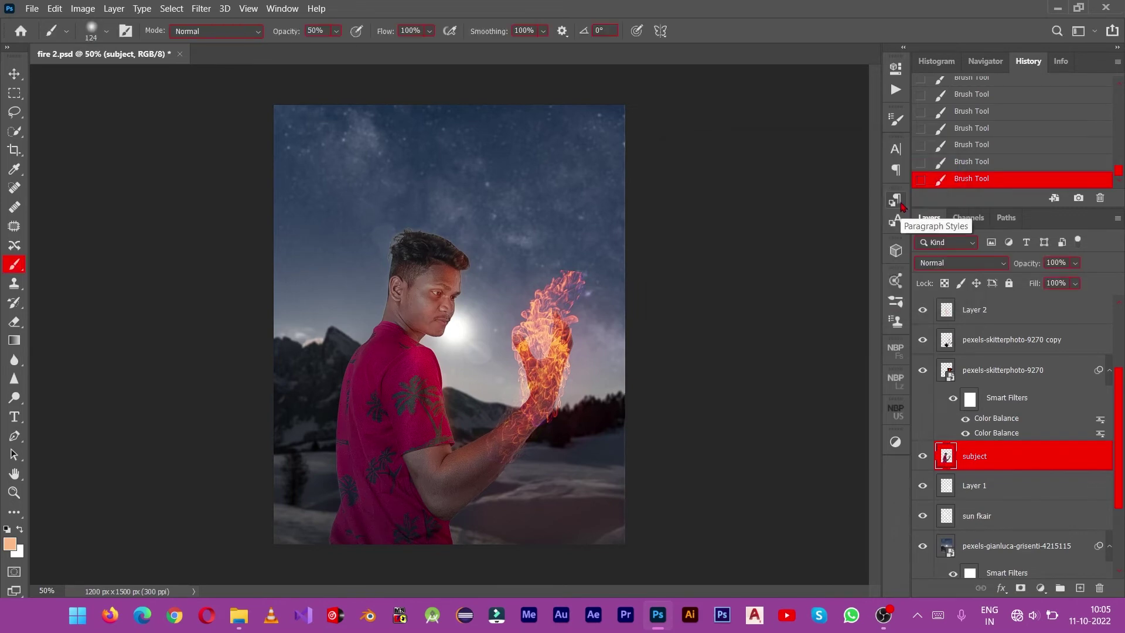
pyautogui.scroll(3, 924, 351)
# Step: Compare Layer 4 on and off and fade it to 25% opacity
pyautogui.click(923, 341)
pyautogui.click(923, 341)
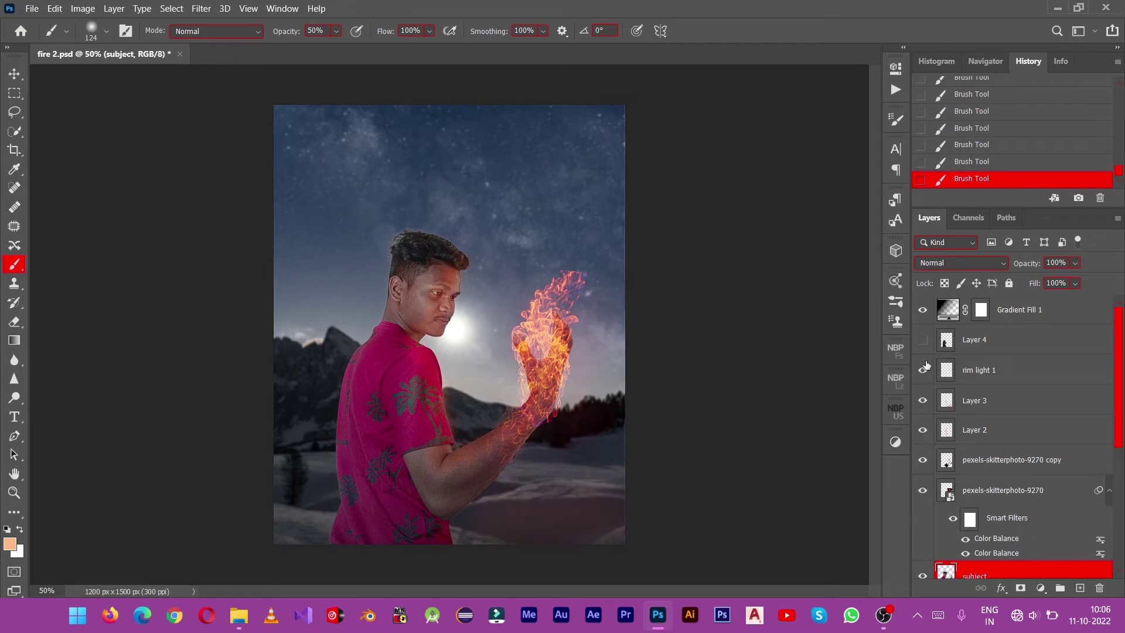
pyautogui.click(924, 343)
pyautogui.click(923, 342)
pyautogui.click(923, 342)
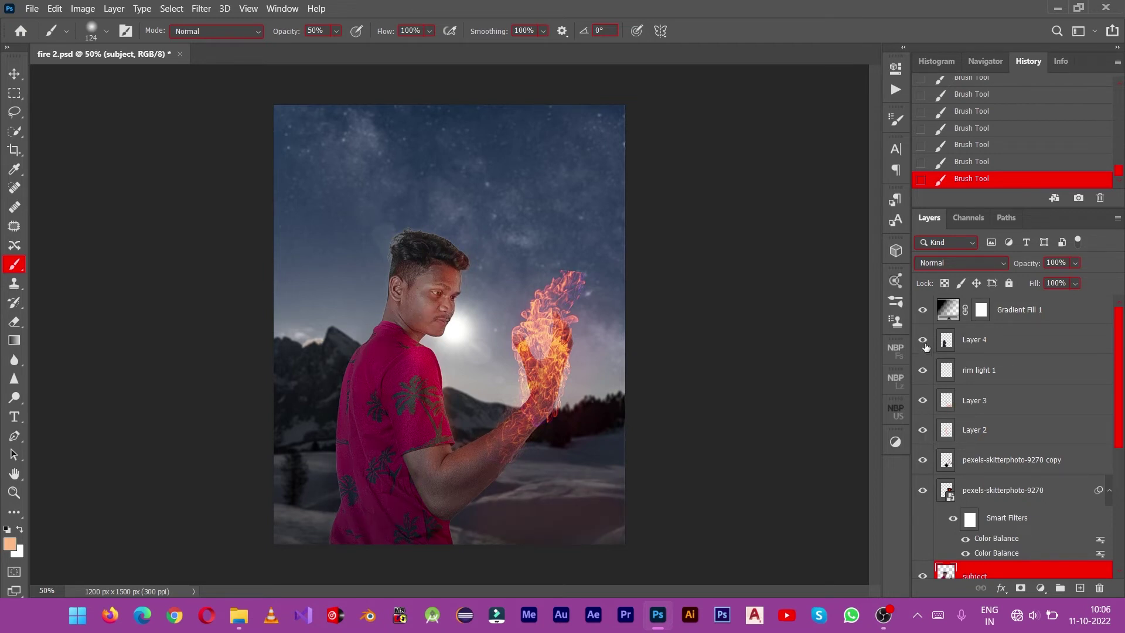
pyautogui.click(956, 342)
pyautogui.click(1075, 263)
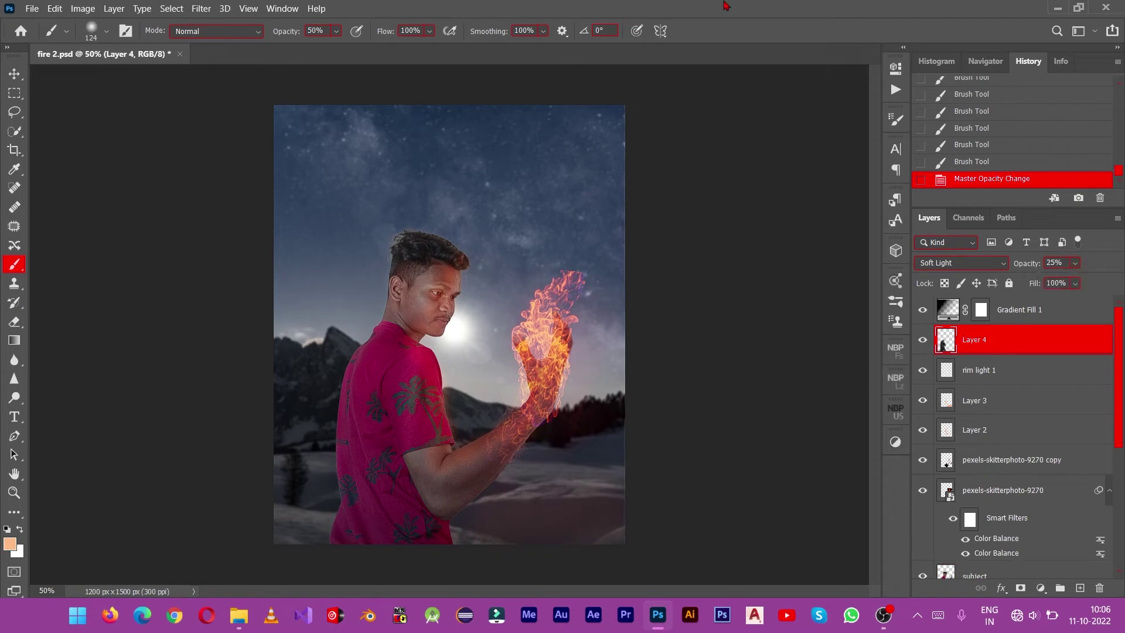
pyautogui.scroll(-2, 1007, 469)
# Step: Add Layer 5 above the pexels fire layer, pick orange, and hide both fire layers
pyautogui.click(1002, 430)
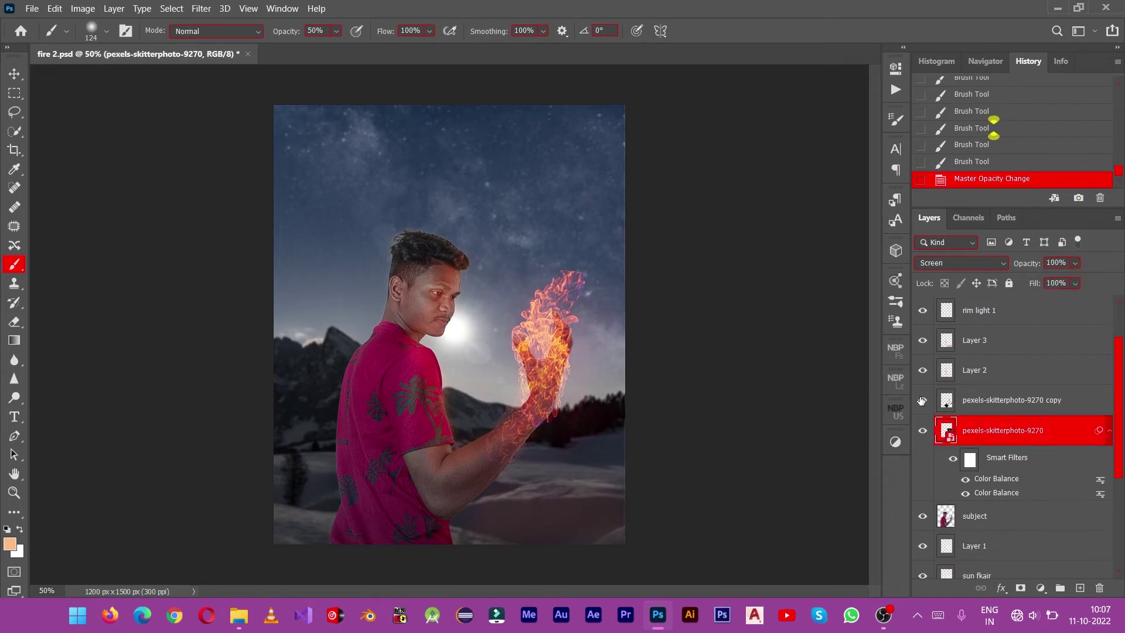
pyautogui.click(1081, 588)
pyautogui.click(10, 544)
pyautogui.click(1074, 38)
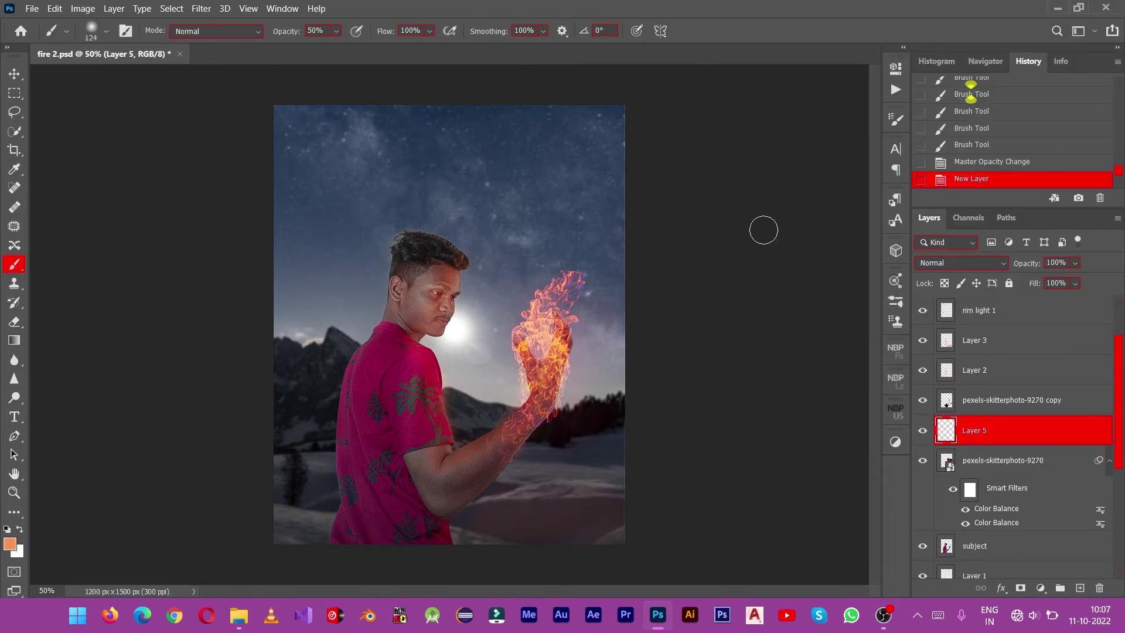
pyautogui.hotkey('ctrl', '+')
pyautogui.hotkey('ctrl', '+')
pyautogui.click(106, 31)
pyautogui.click(923, 399)
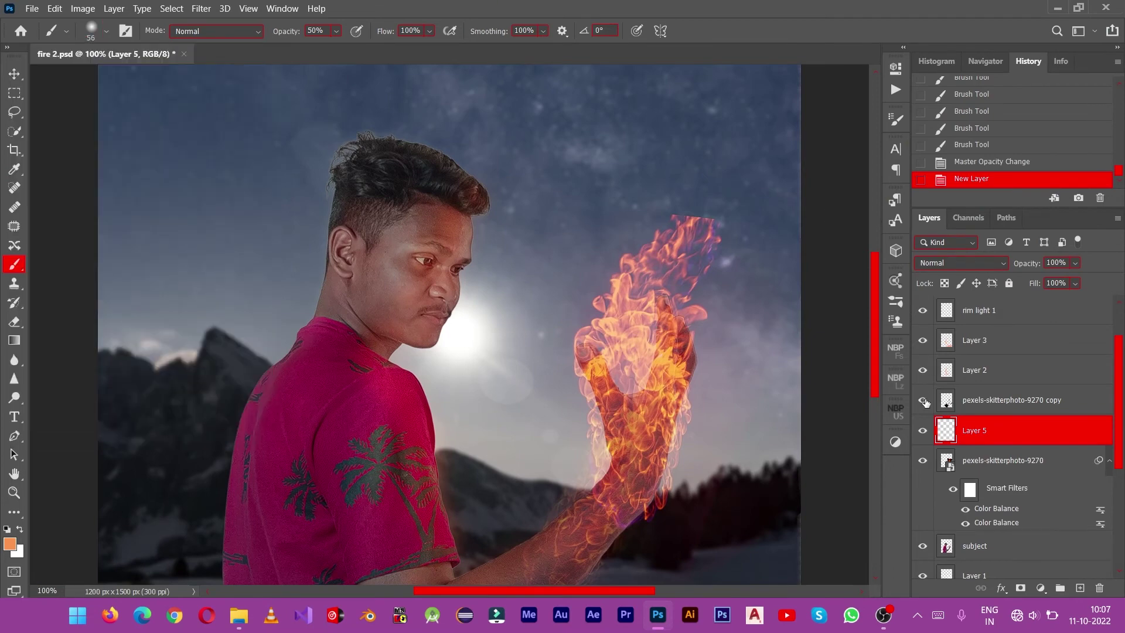
pyautogui.click(922, 460)
# Step: Paint orange glow over the palm and fingers, set Layer 5 to Soft Light, and reshow the fire
pyautogui.moveTo(663, 321); pyautogui.dragTo(586, 354)
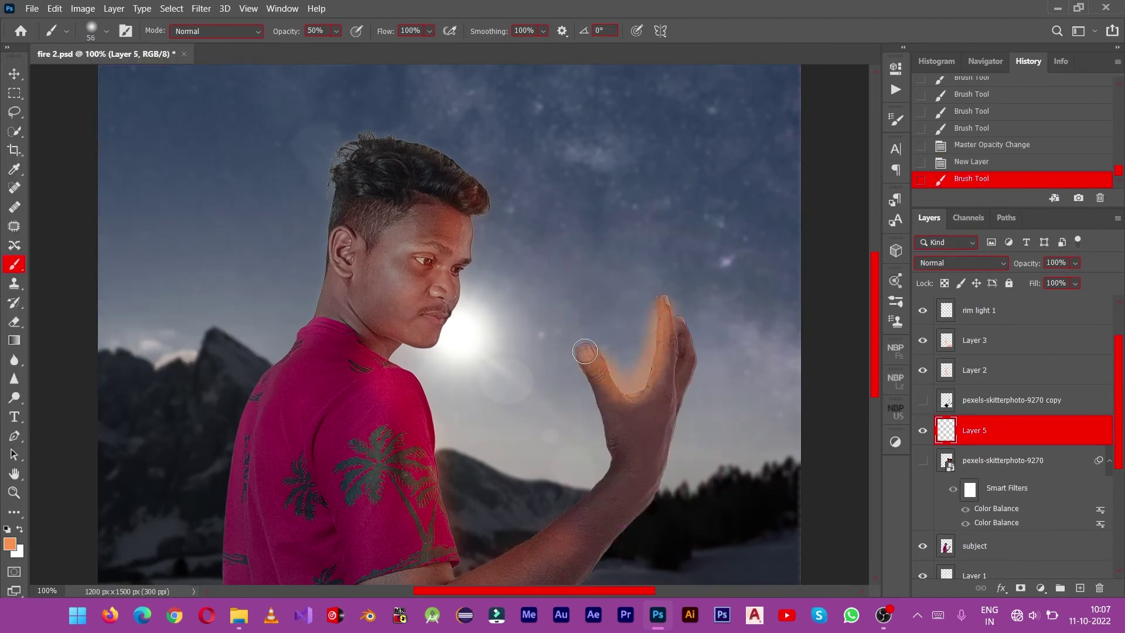
pyautogui.moveTo(677, 345)
pyautogui.mouseDown()
pyautogui.moveTo(668, 313)
pyautogui.moveTo(670, 392)
pyautogui.mouseUp()
pyautogui.click(977, 267)
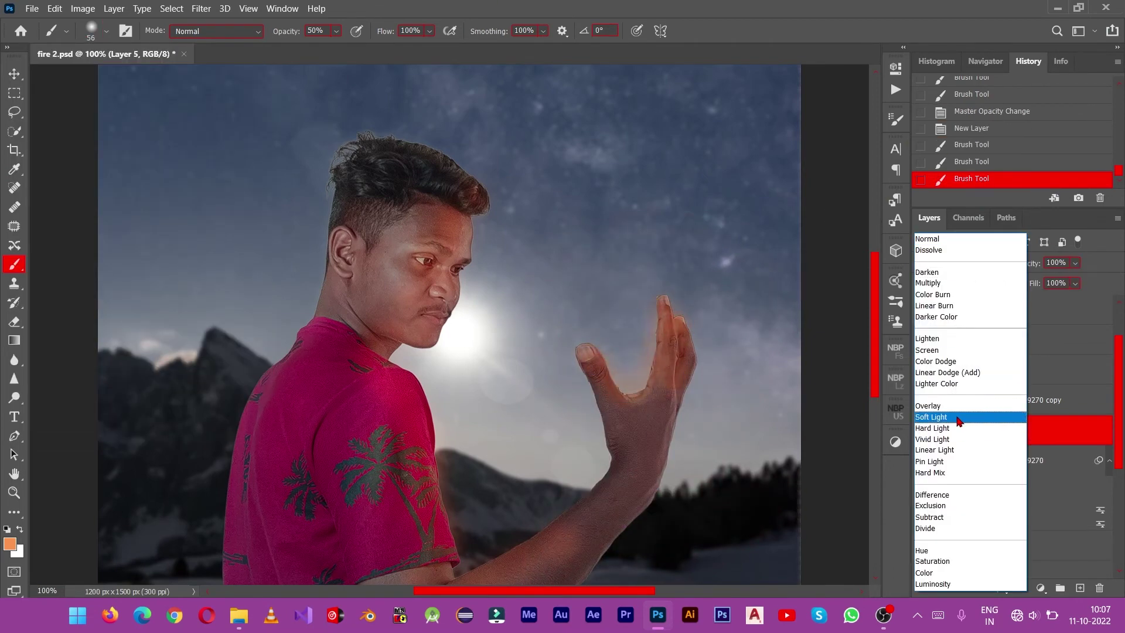
pyautogui.click(961, 422)
pyautogui.click(922, 400)
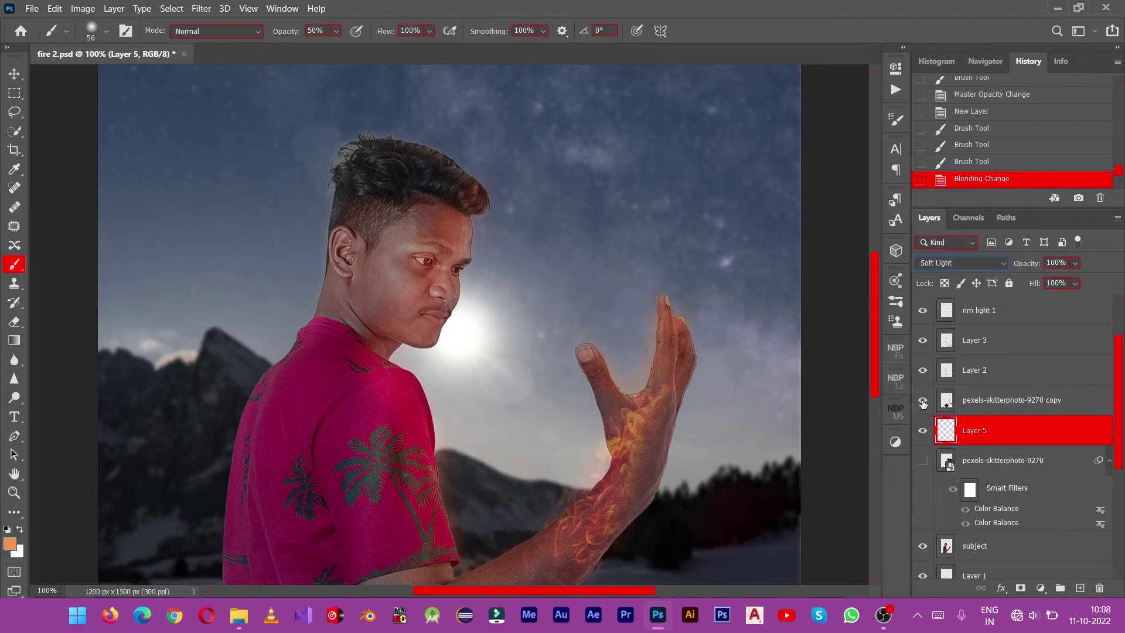
pyautogui.click(923, 460)
# Step: Add Layer 6 and paint more orange glow strokes and dabs over the flaming hand
pyautogui.hotkey('ctrl', 'shift', 'alt', 'n')
pyautogui.moveTo(594, 382); pyautogui.dragTo(632, 396)
pyautogui.moveTo(621, 386); pyautogui.dragTo(650, 404)
pyautogui.moveTo(650, 351); pyautogui.dragTo(659, 321)
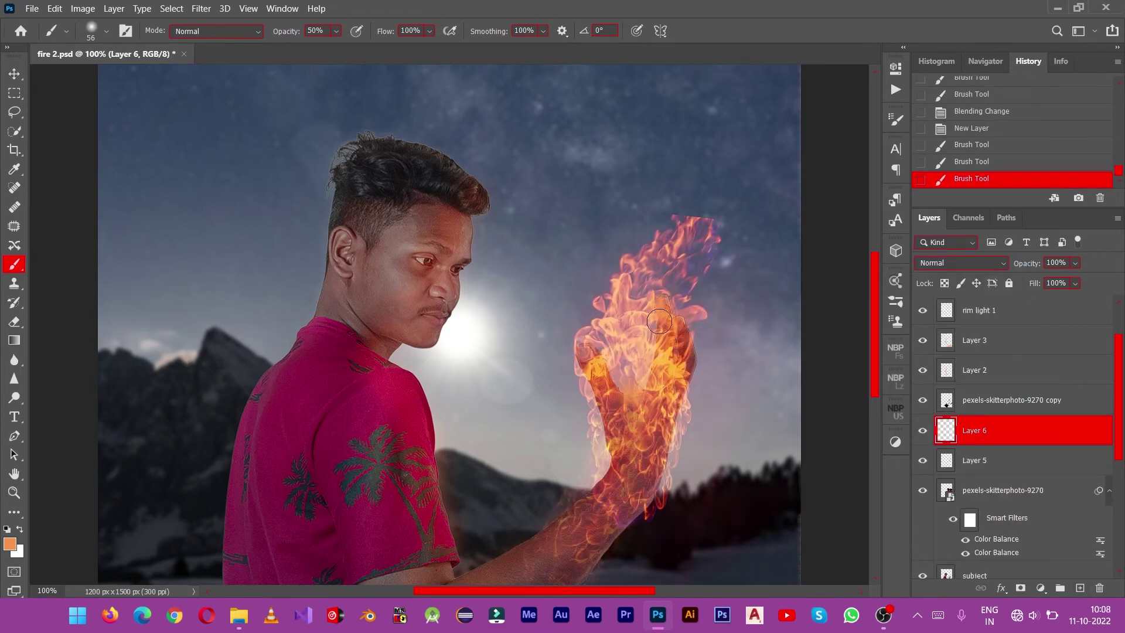
pyautogui.click(589, 351)
pyautogui.hotkey('ctrl', 'z')
pyautogui.hotkey('ctrl', 'z')
pyautogui.hotkey('ctrl', 'shift', 'z')
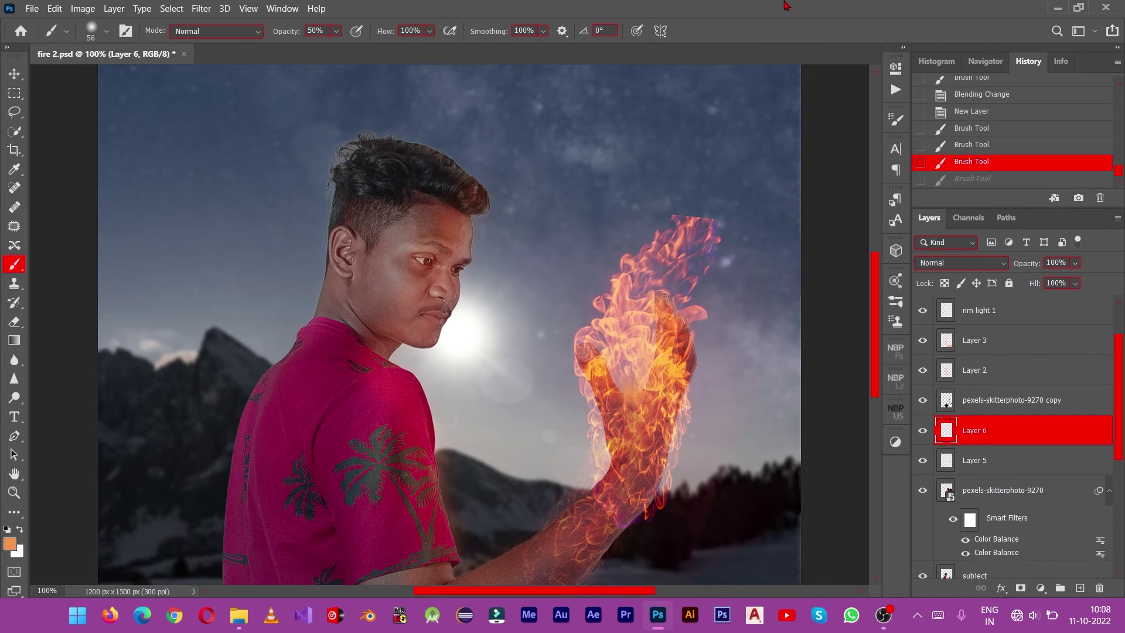
pyautogui.click(588, 375)
pyautogui.click(677, 358)
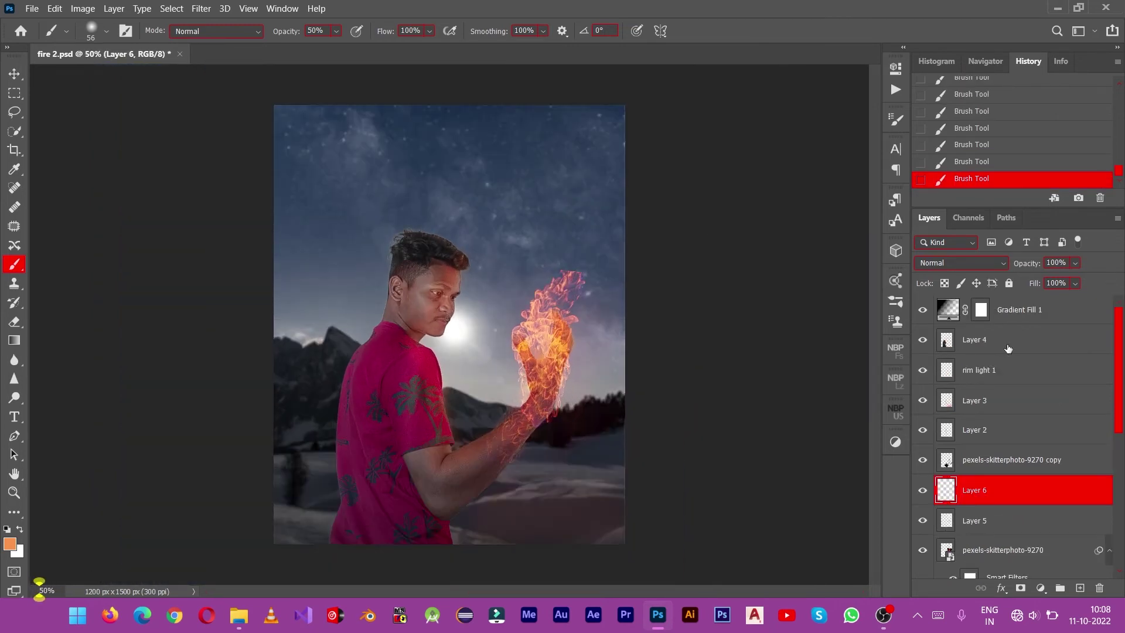
# Step: Add an empty top layer, then open Selective Color on the subject layer
pyautogui.click(1040, 587)
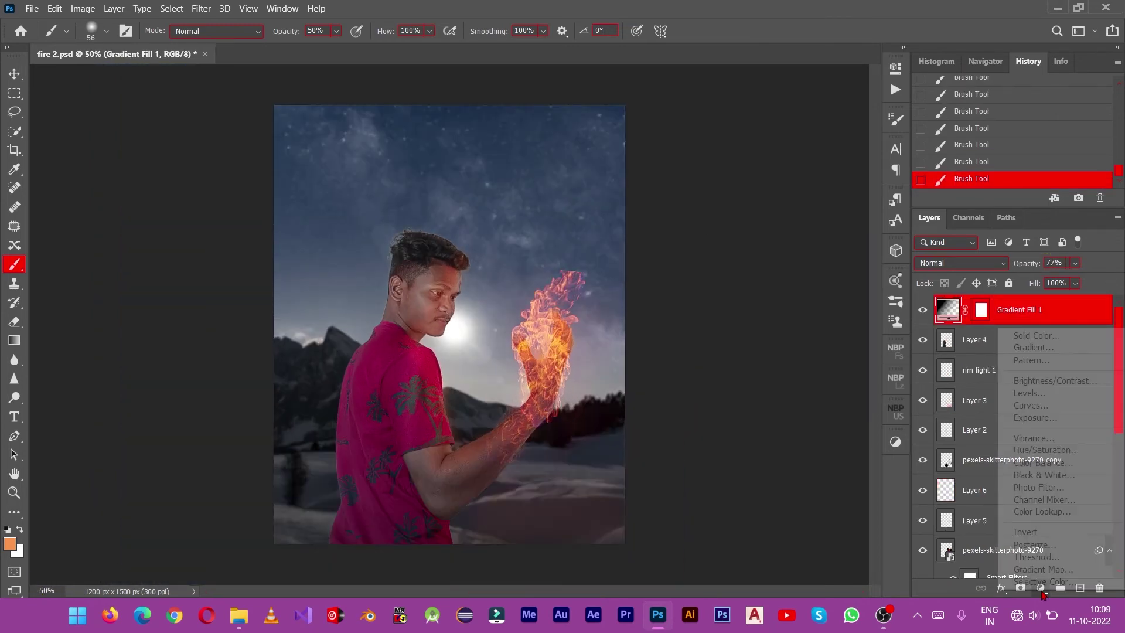
pyautogui.click(1080, 588)
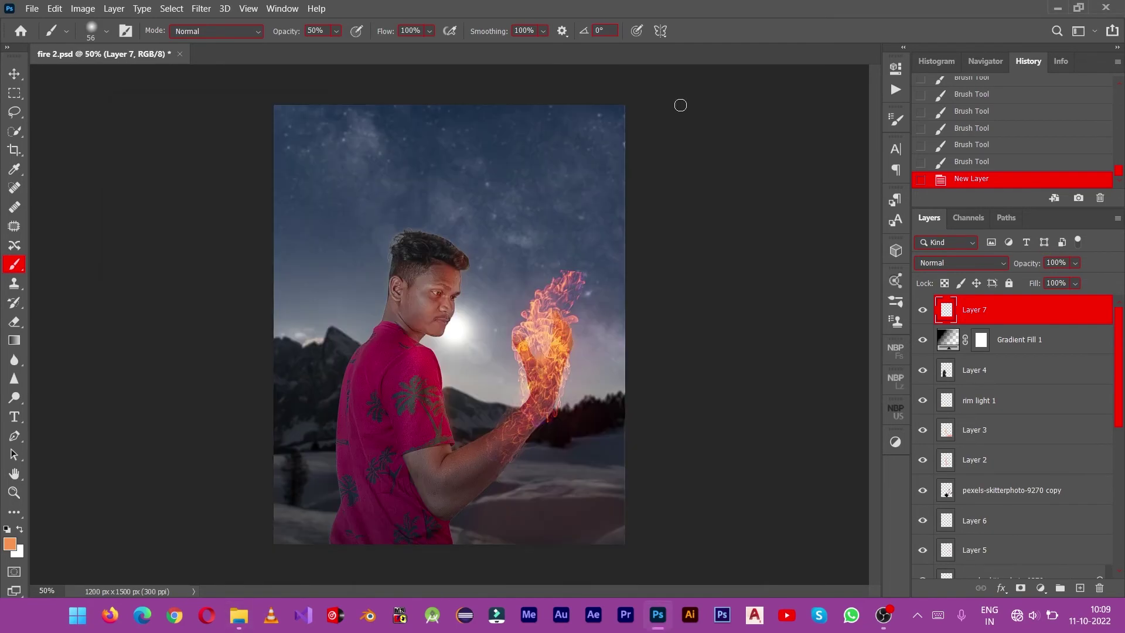
pyautogui.scroll(-4, 1007, 437)
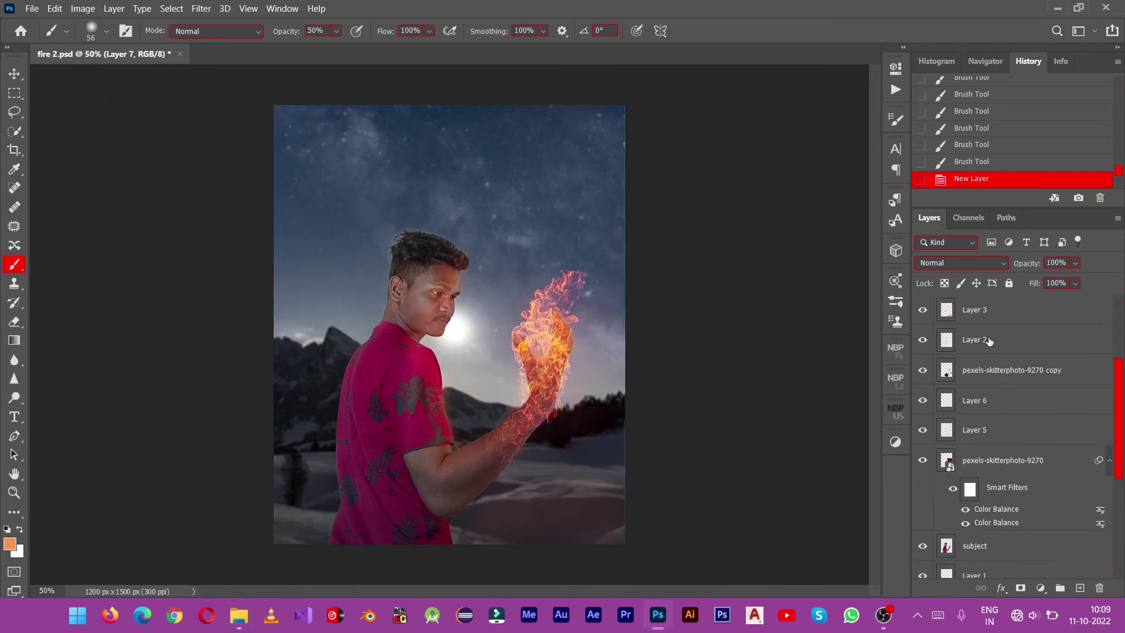
pyautogui.click(974, 545)
pyautogui.click(82, 8)
pyautogui.click(300, 258)
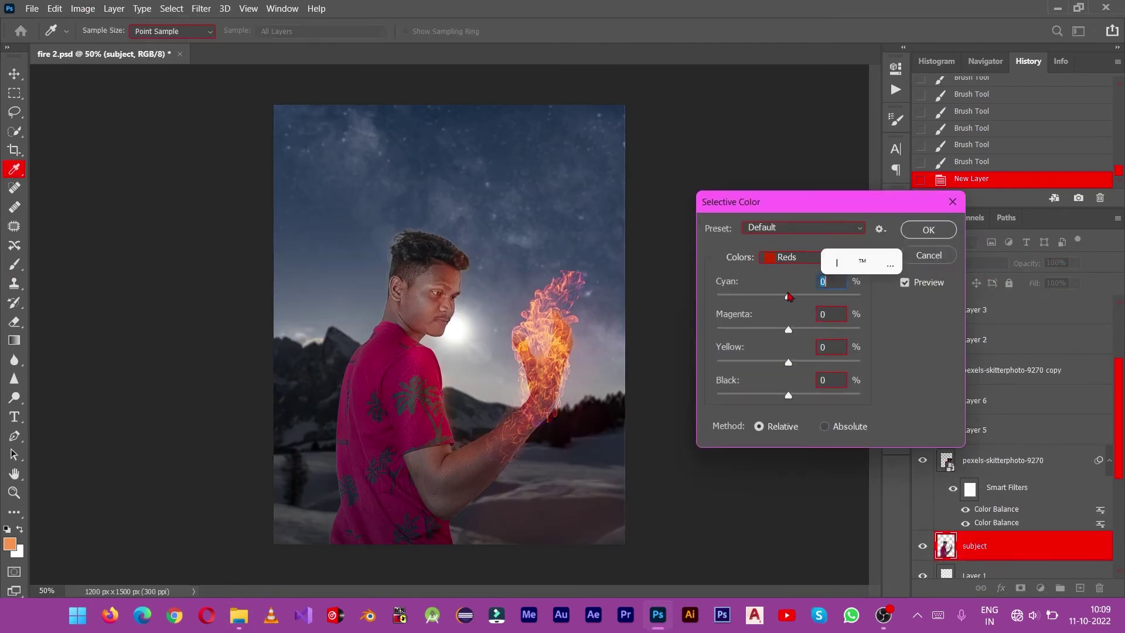
# Step: Tweak the Reds and Neutrals sliders, settling on Reds Magenta +8 and Yellow -9
pyautogui.moveTo(788, 295)
pyautogui.mouseDown()
pyautogui.moveTo(802, 295)
pyautogui.moveTo(811, 328)
pyautogui.moveTo(787, 330)
pyautogui.mouseUp()
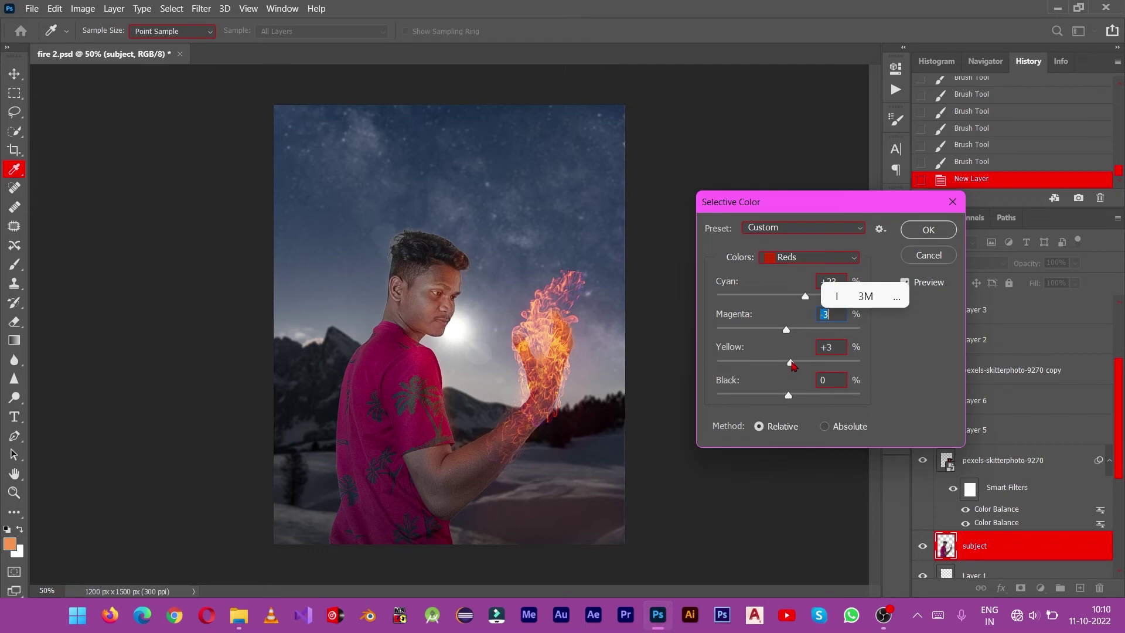
pyautogui.click(793, 256)
pyautogui.click(788, 369)
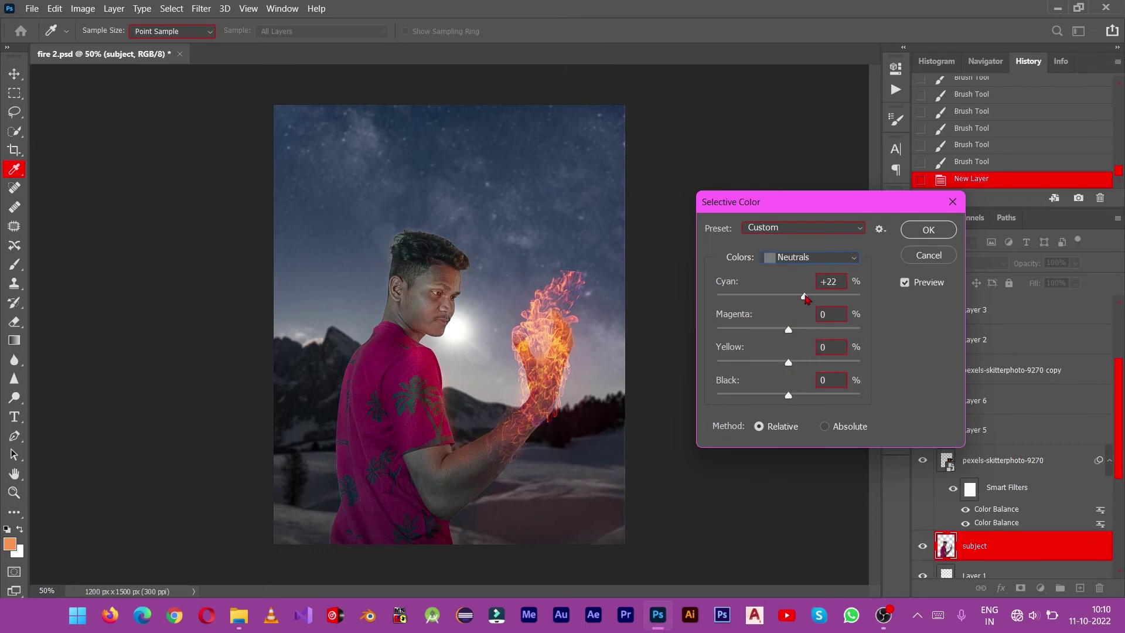
pyautogui.moveTo(805, 299); pyautogui.dragTo(800, 298)
pyautogui.click(826, 314)
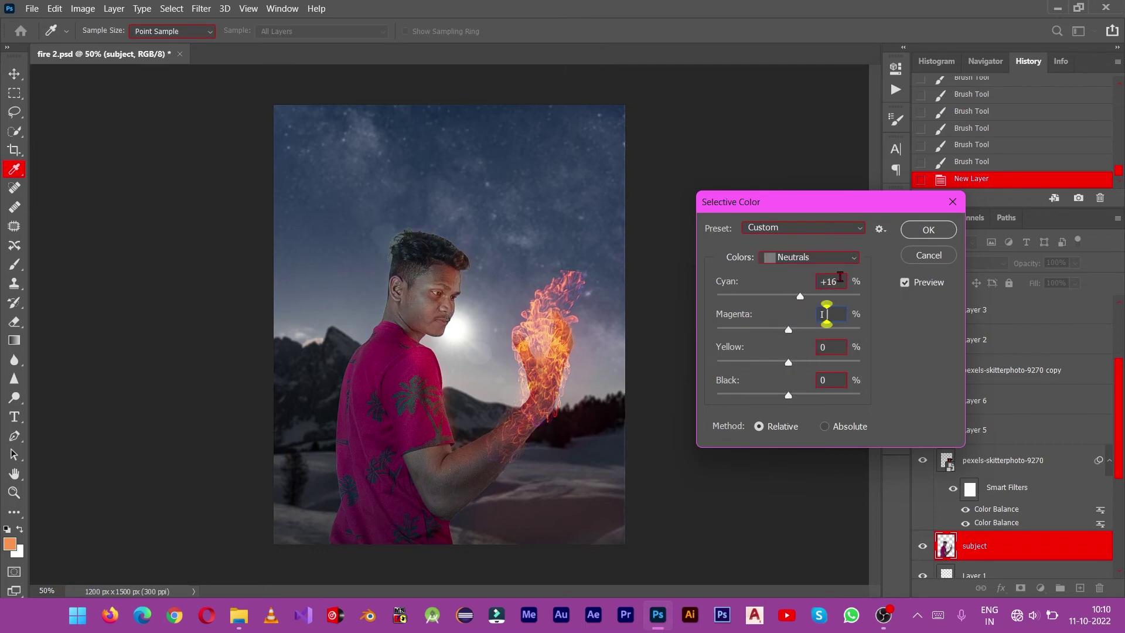
pyautogui.click(799, 296)
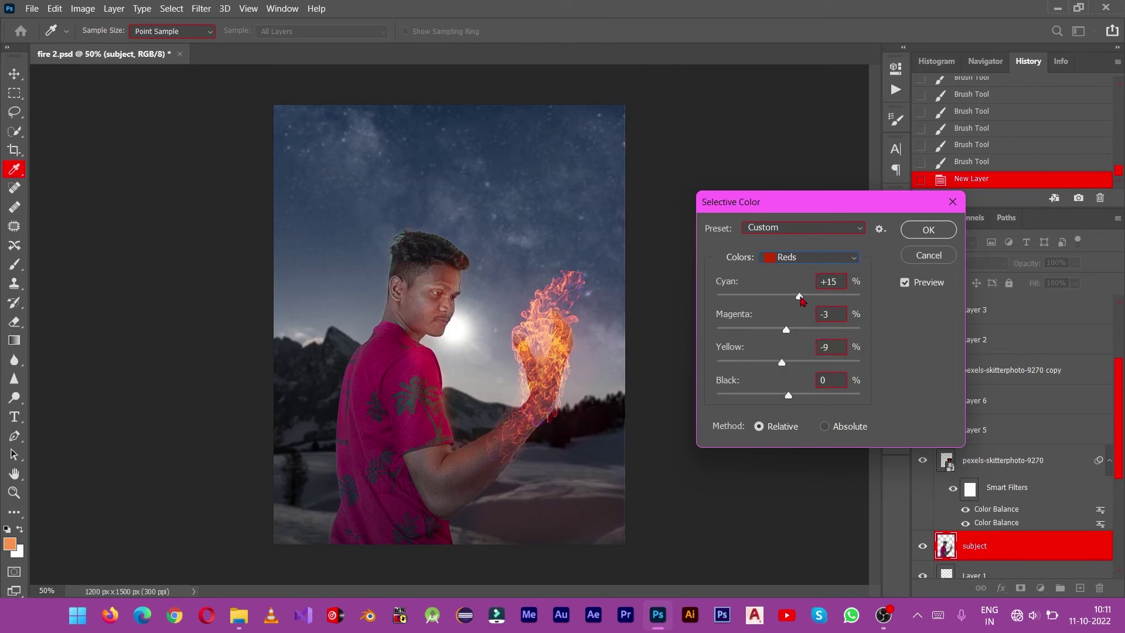
pyautogui.hotkey('ctrl', 'z')
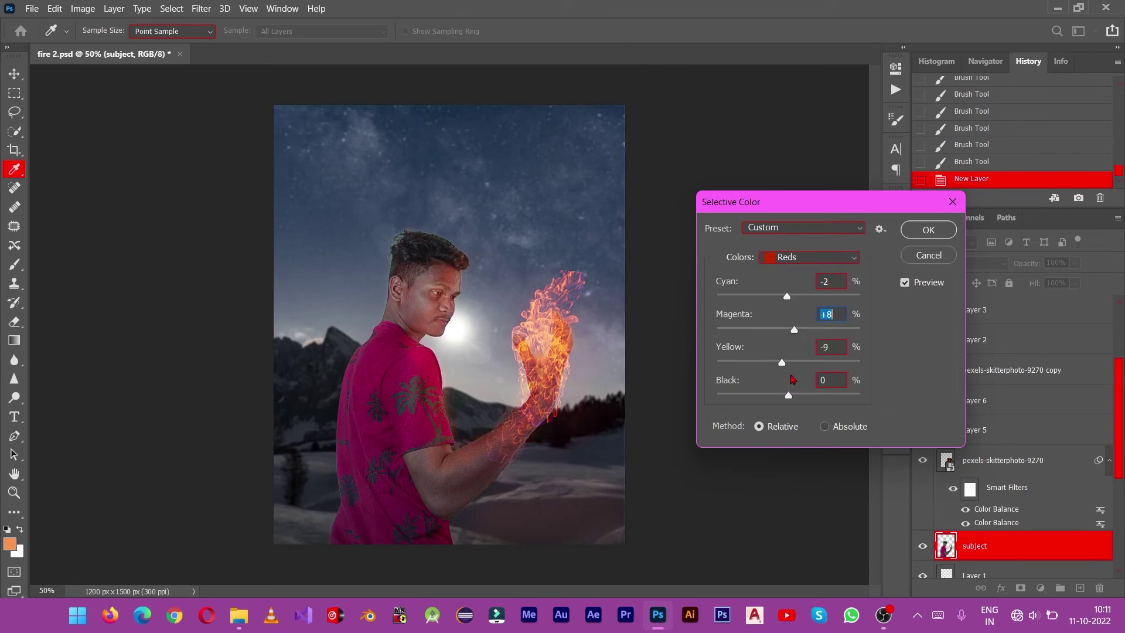
# Step: Apply the Selective Color correction and zoom out to the whole image
pyautogui.click(936, 231)
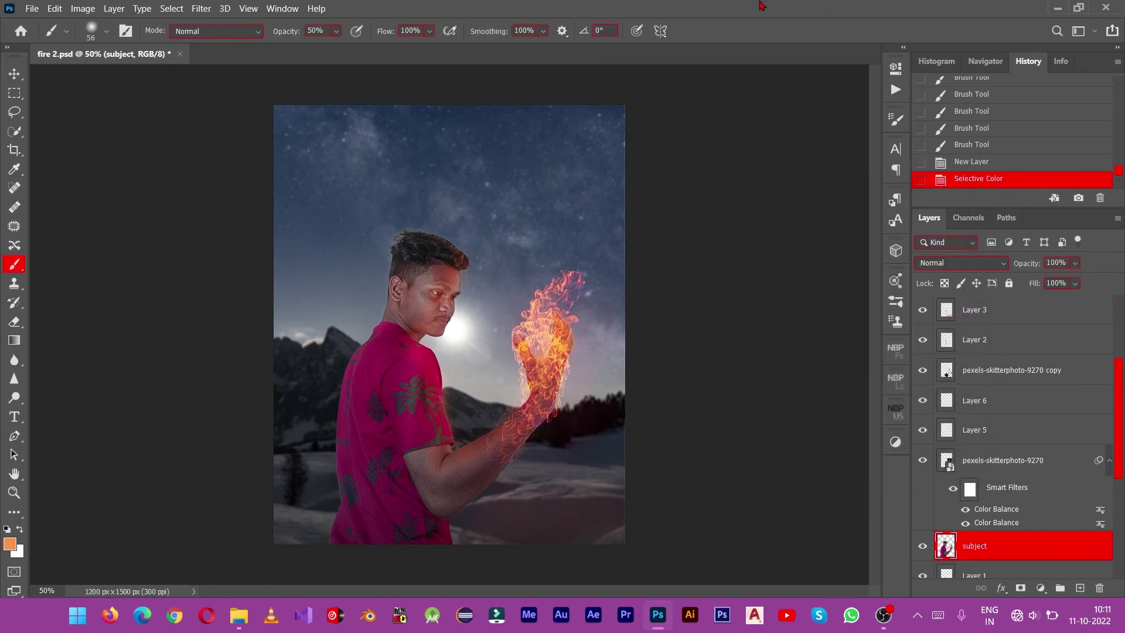
pyautogui.hotkey('ctrl', '-')
pyautogui.click(239, 614)
pyautogui.click(682, 106)
# Step: Use the Eraser on the duplicated fire layer with default colours, then select Layer 6
pyautogui.click(996, 370)
pyautogui.click(14, 321)
pyautogui.press('d')
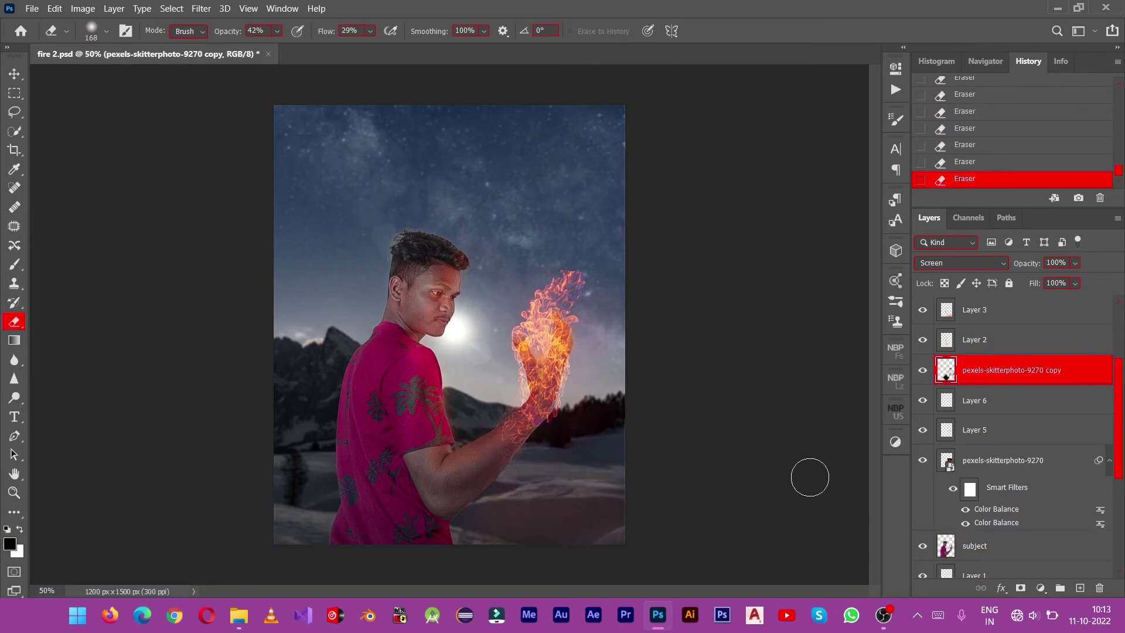
pyautogui.click(973, 400)
pyautogui.click(14, 454)
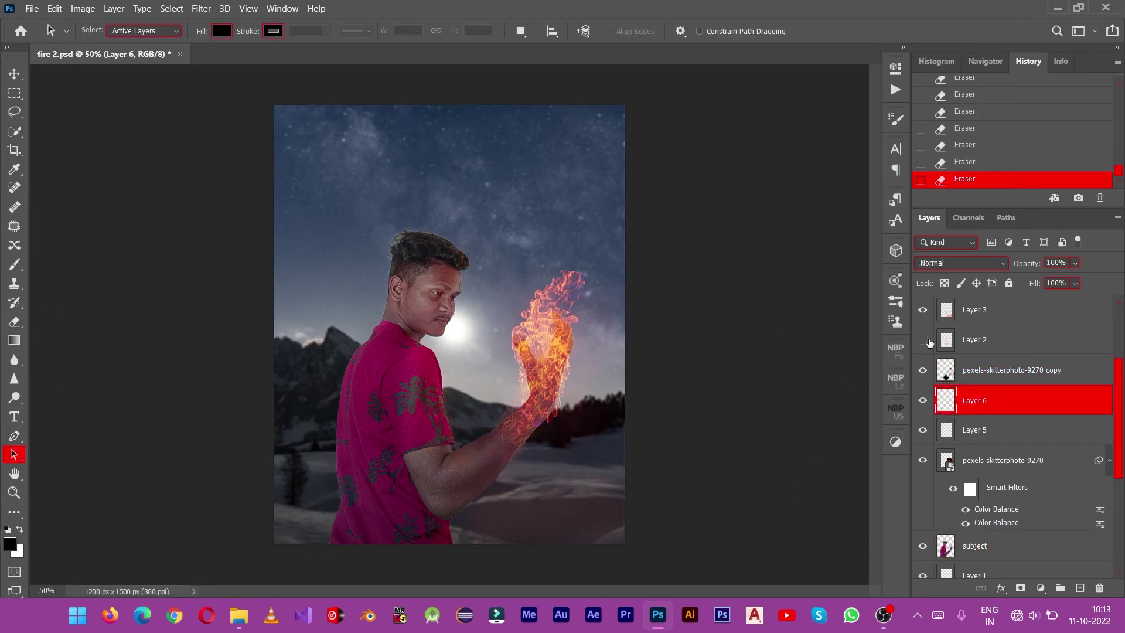
# Step: Select Layer 2 and sample an orange from the fire as the soft brush colour
pyautogui.click(972, 339)
pyautogui.click(14, 264)
pyautogui.click(9, 543)
pyautogui.click(557, 339)
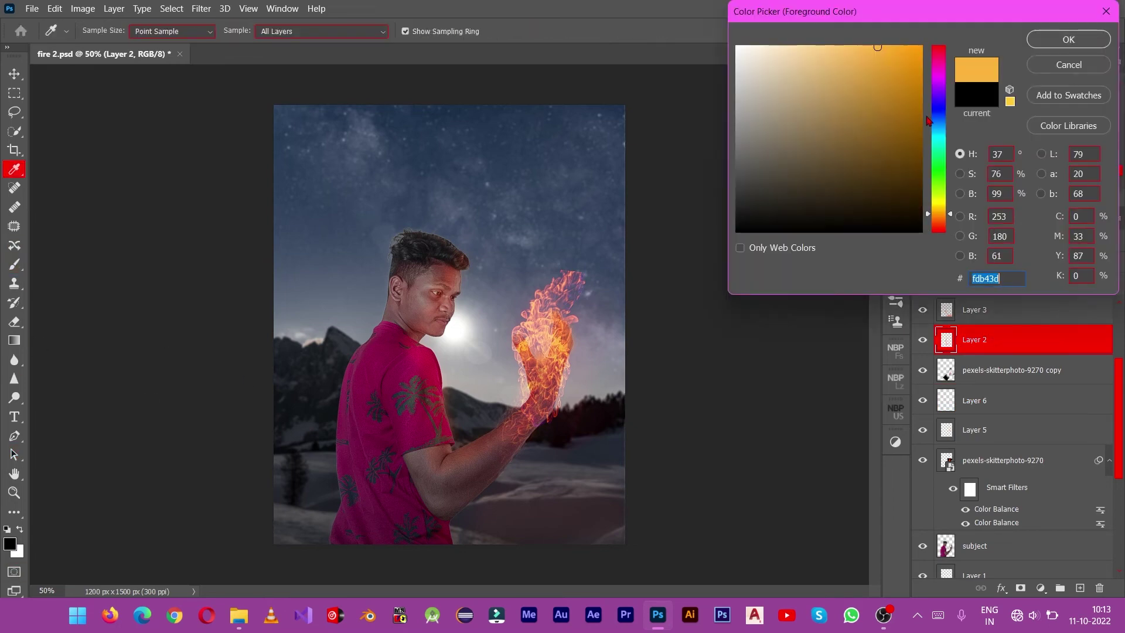
pyautogui.click(1068, 40)
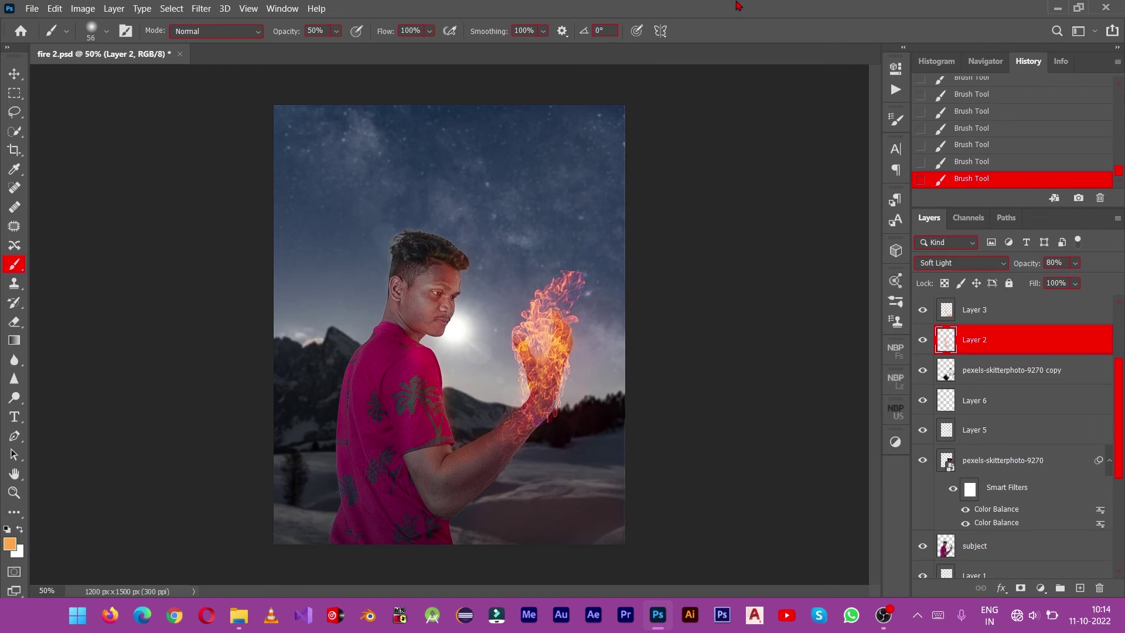
# Step: Paint glow near the face at 43% flow and undo the last stroke
pyautogui.hotkey('ctrl', '+')
pyautogui.hotkey('ctrl', '+')
pyautogui.hotkey('ctrl', '+')
pyautogui.hotkey('shift', '4')
pyautogui.hotkey('shift', '3')
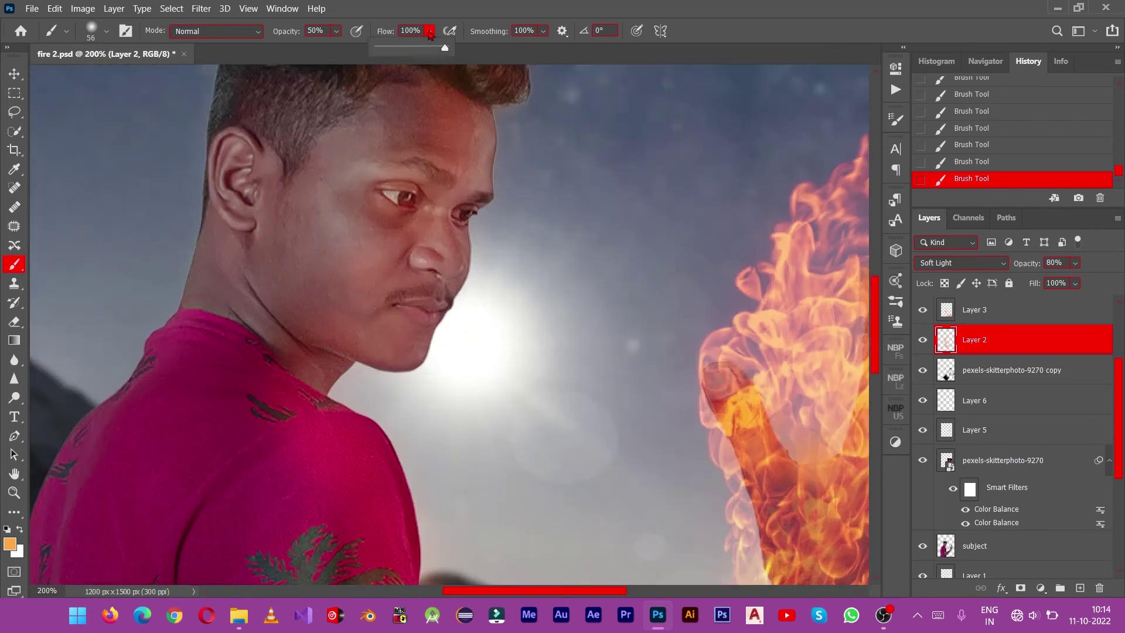
pyautogui.hotkey('ctrl', 'z')
pyautogui.hotkey('ctrl', 'shift', 'z')
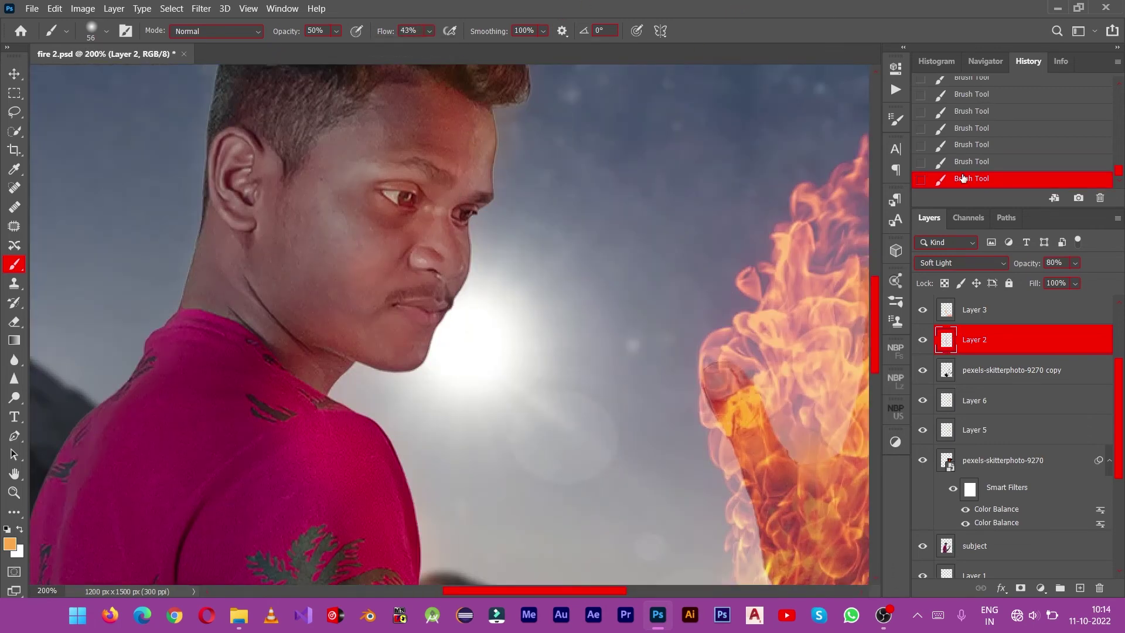
pyautogui.hotkey('ctrl', 'z')
pyautogui.hotkey('ctrl', '-')
pyautogui.hotkey('ctrl', '-')
pyautogui.hotkey('ctrl', '-')
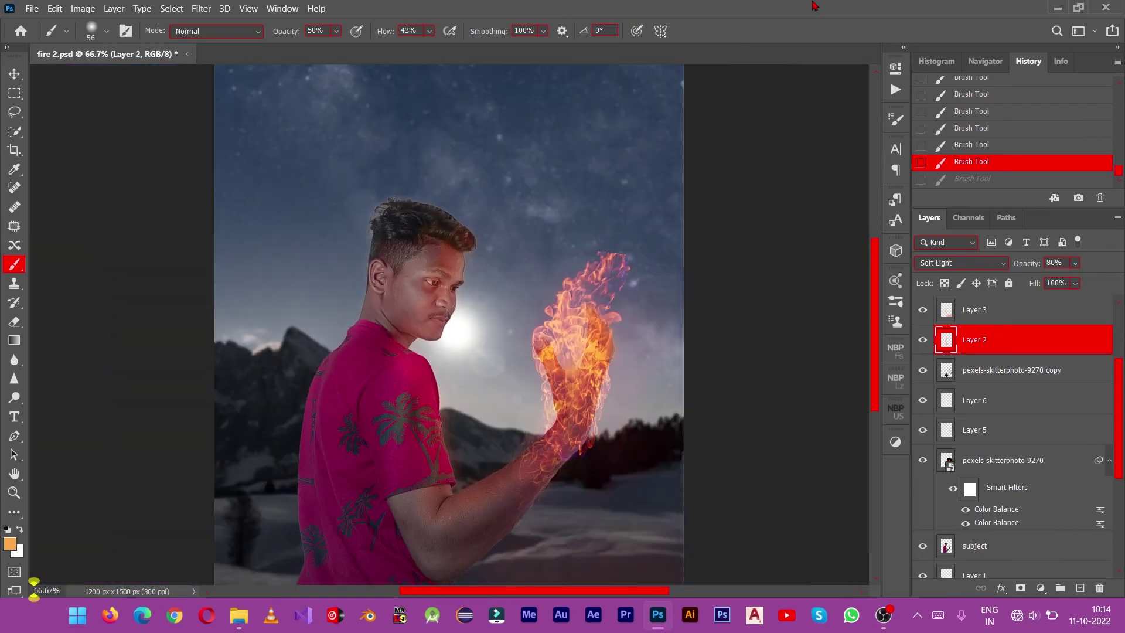
pyautogui.hotkey('ctrl', '-')
# Step: Drag the maxresdefault embers image from E:\Pintrest\Brahmastra Stock onto the canvas
pyautogui.click(239, 614)
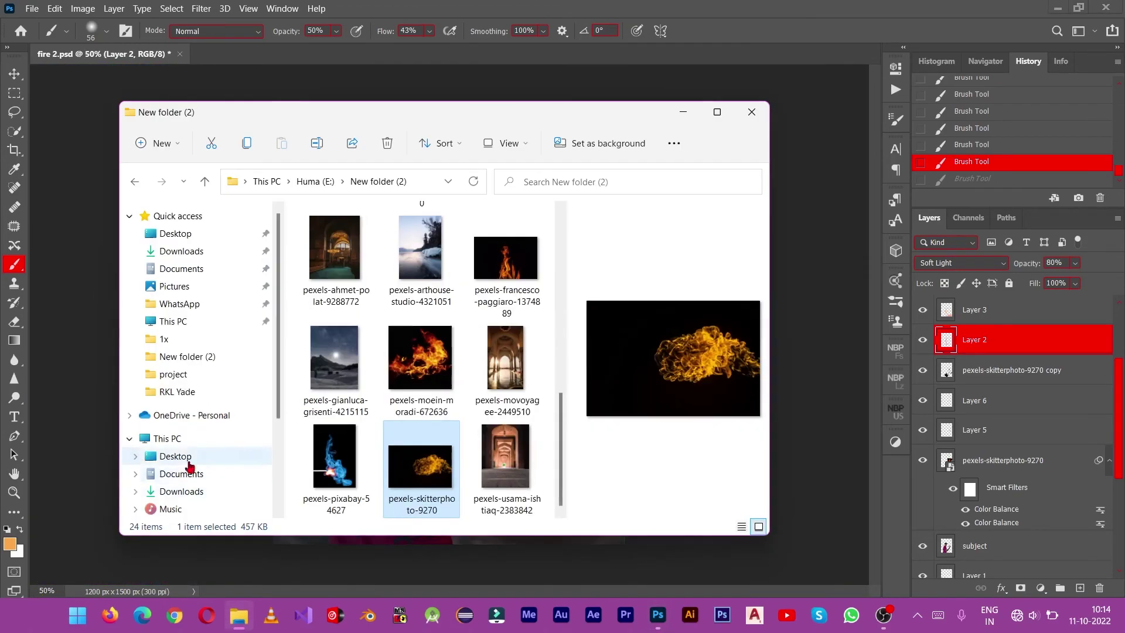
pyautogui.click(178, 450)
pyautogui.doubleClick(410, 398)
pyautogui.doubleClick(368, 233)
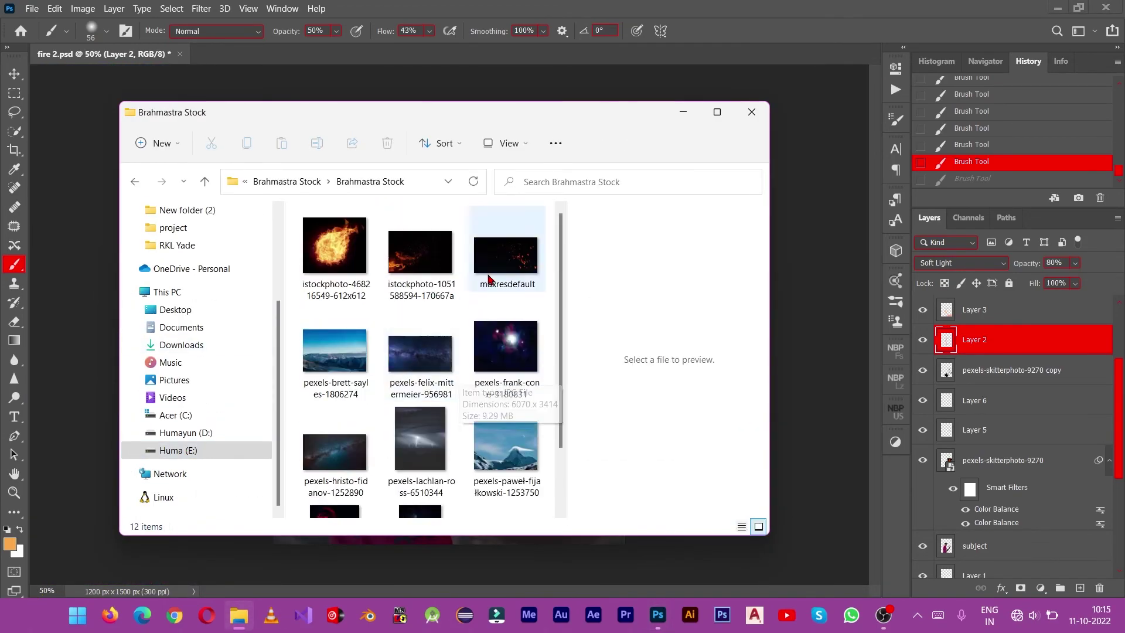
pyautogui.click(500, 254)
pyautogui.moveTo(809, 205); pyautogui.dragTo(445, 305)
# Step: Place the embers layer in Screen mode and move it below the subject
pyautogui.click(961, 262)
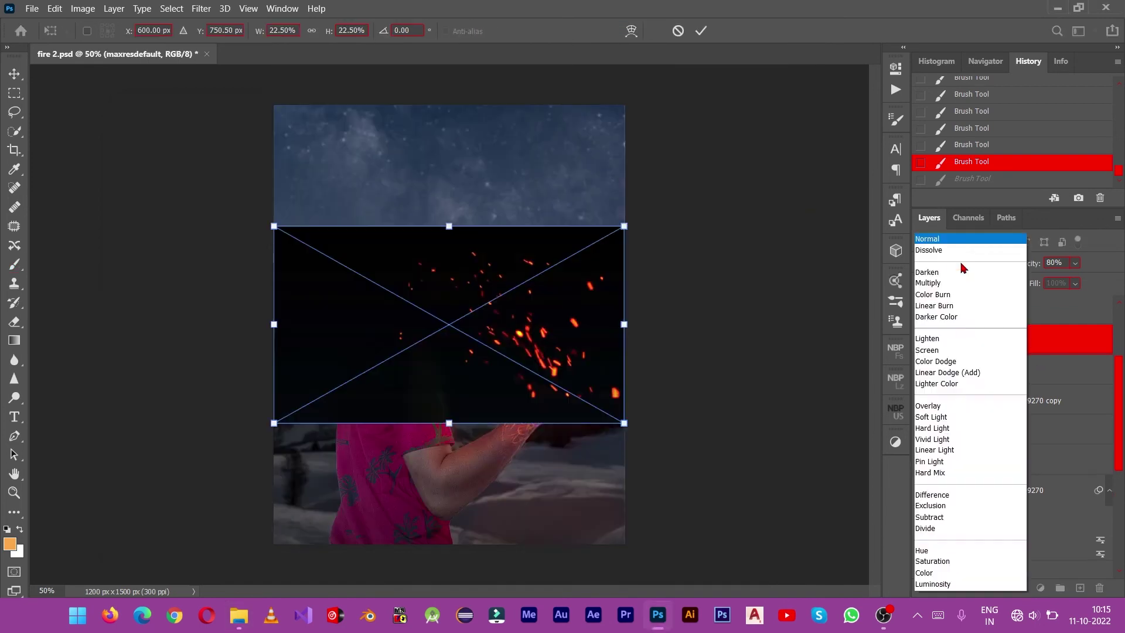
pyautogui.click(937, 347)
pyautogui.moveTo(628, 226); pyautogui.dragTo(628, 82)
pyautogui.press('Return')
pyautogui.hotkey('ctrl', 'shift', ']')
pyautogui.moveTo(991, 310); pyautogui.dragTo(1003, 442)
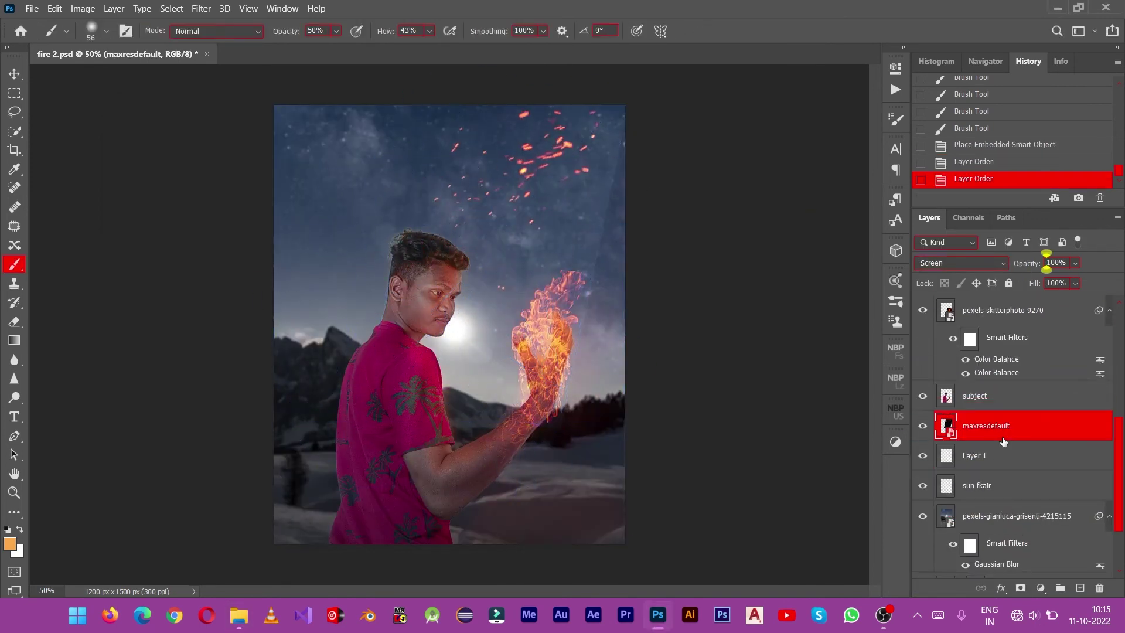
# Step: Rotate the embers toward the lower snow and start placing the istockphoto fire image
pyautogui.hotkey('ctrl', 't')
pyautogui.moveTo(648, 284)
pyautogui.mouseDown()
pyautogui.moveTo(580, 144)
pyautogui.moveTo(691, 170)
pyautogui.moveTo(614, 473)
pyautogui.moveTo(635, 424)
pyautogui.mouseUp()
pyautogui.press('Return')
pyautogui.press('b')
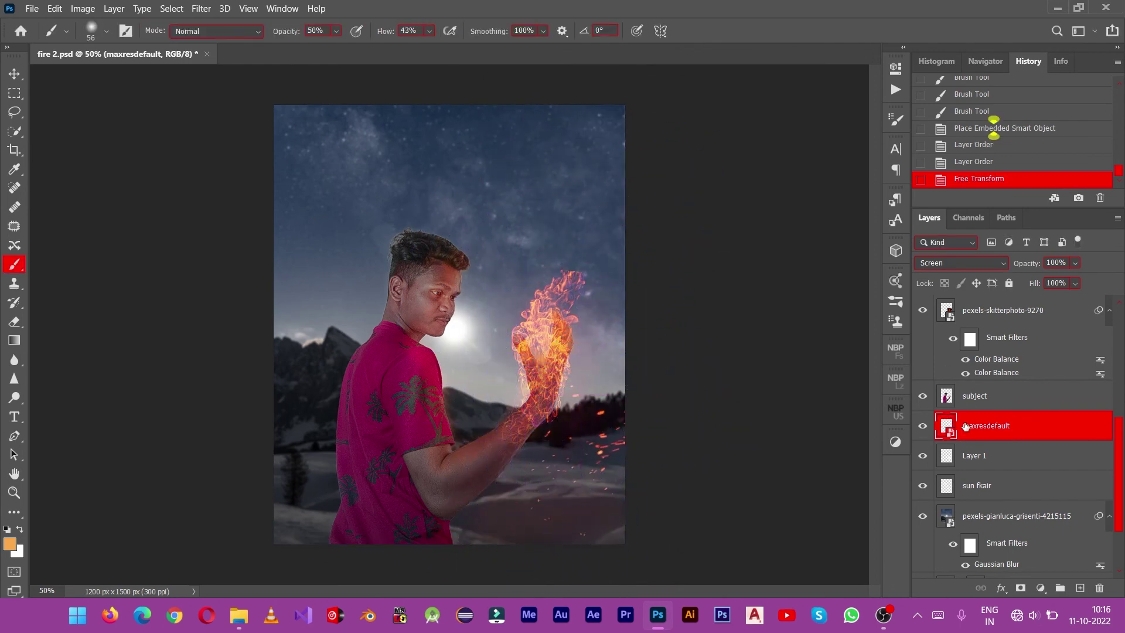
pyautogui.hotkey('ctrl', '-')
pyautogui.click(429, 250)
# Step: Place the istockphoto fire image in Screen mode, rotated above the flame tip
pyautogui.press('Return')
pyautogui.click(960, 262)
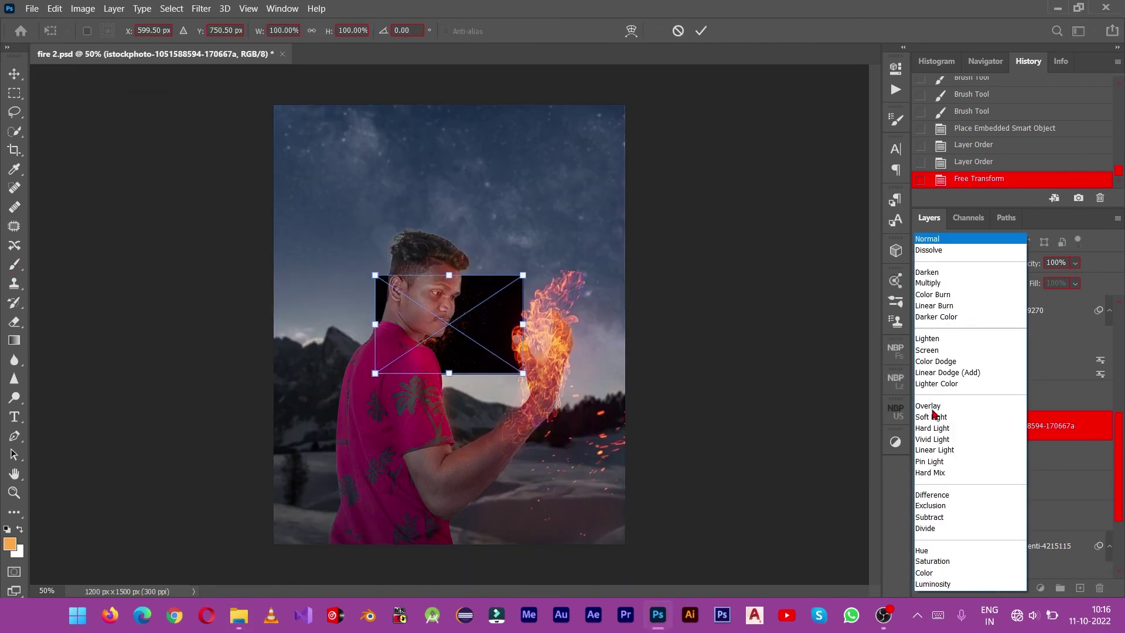
pyautogui.click(972, 349)
pyautogui.moveTo(559, 335)
pyautogui.mouseDown()
pyautogui.moveTo(644, 246)
pyautogui.moveTo(586, 152)
pyautogui.mouseUp()
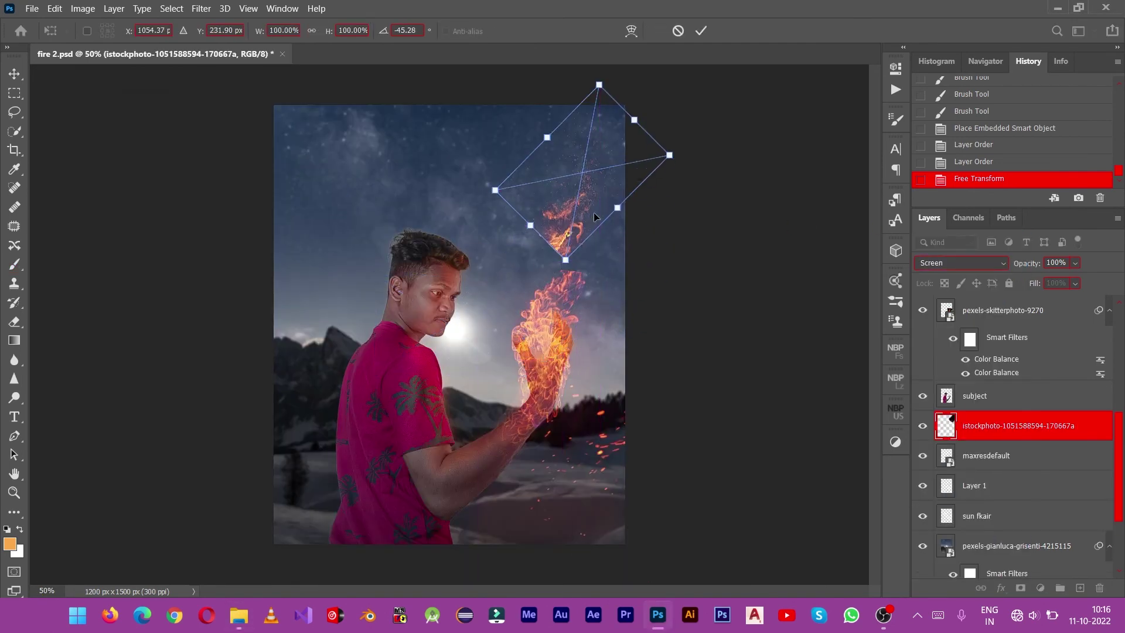
pyautogui.press('Return')
# Step: Rasterize the added fire, erase its hard edges, and rotate it slightly
pyautogui.press('e')
pyautogui.press('d')
pyautogui.click(566, 257)
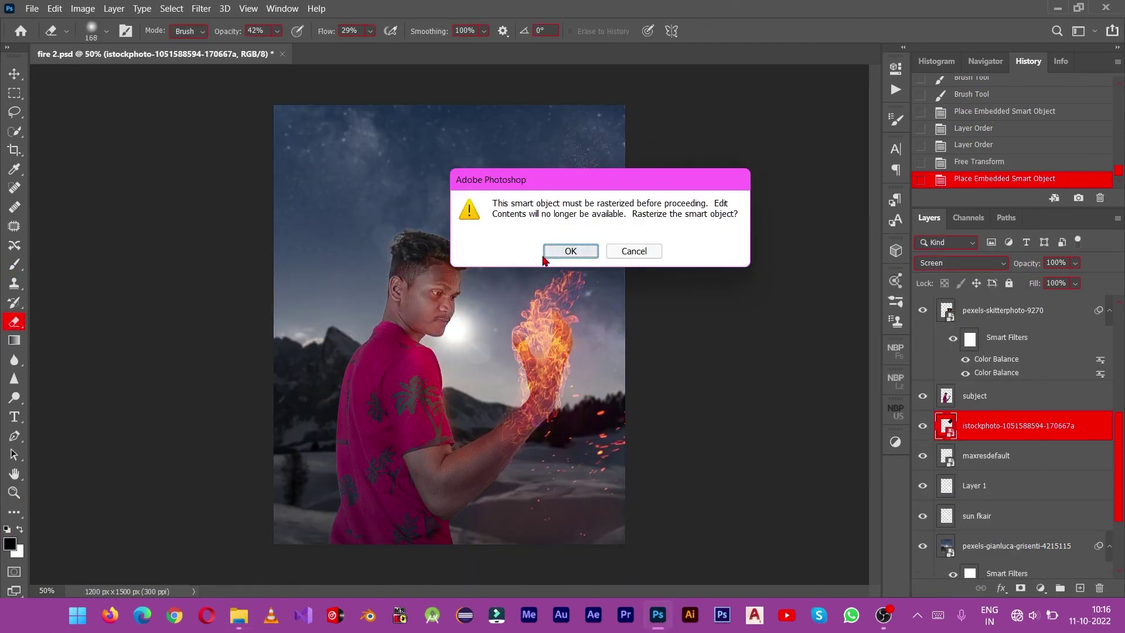
pyautogui.moveTo(569, 260); pyautogui.dragTo(543, 239)
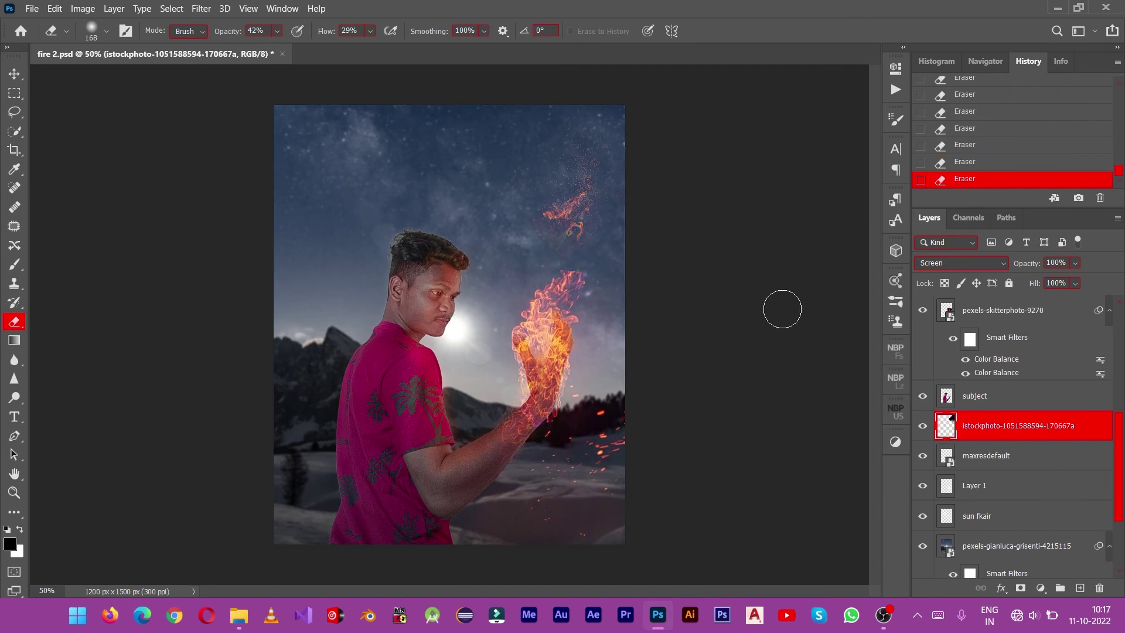
pyautogui.hotkey('ctrl', 't')
pyautogui.moveTo(662, 275); pyautogui.dragTo(842, 331)
pyautogui.press('Return')
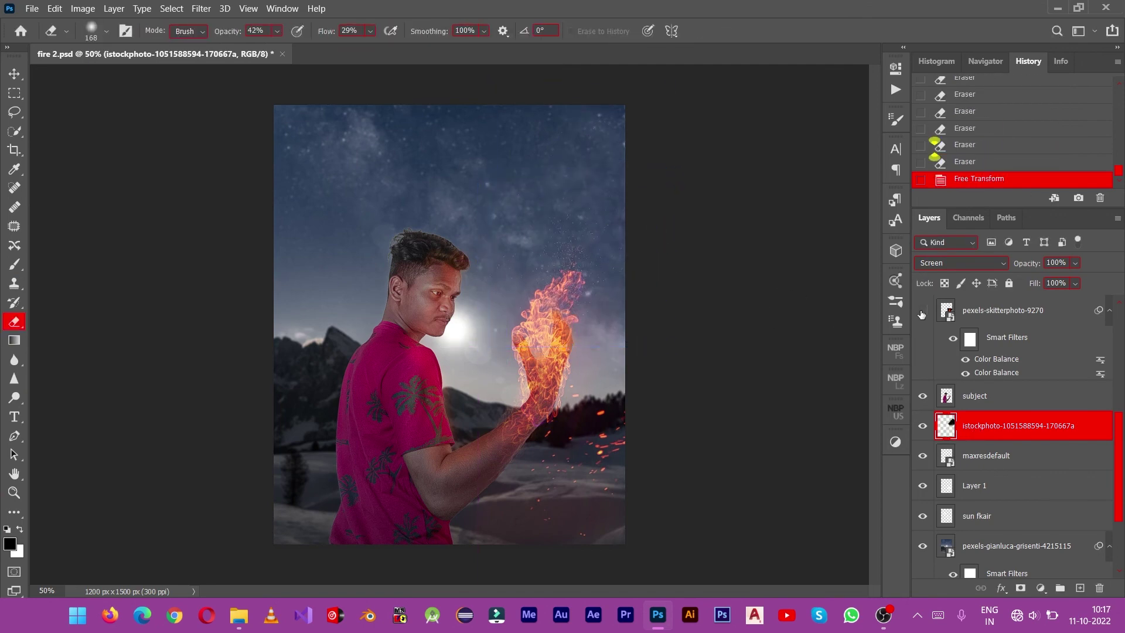
# Step: Duplicate the maxresdefault embers layer and shift the copy down and left
pyautogui.hotkey('alt', ']')
pyautogui.hotkey('alt', ']')
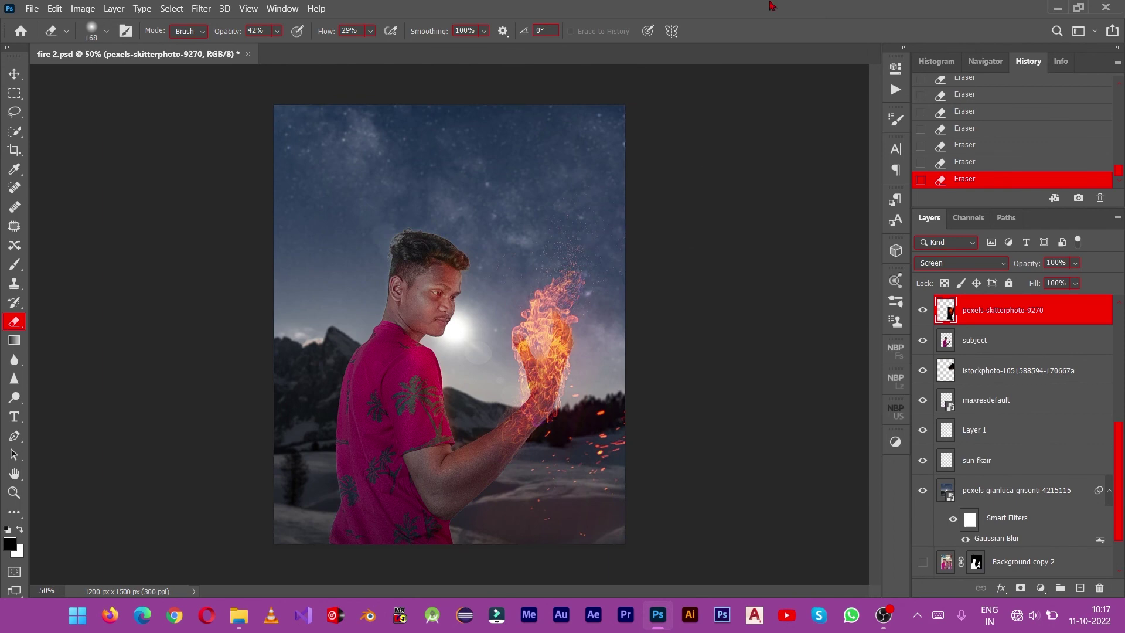
pyautogui.scroll(-2, 1001, 502)
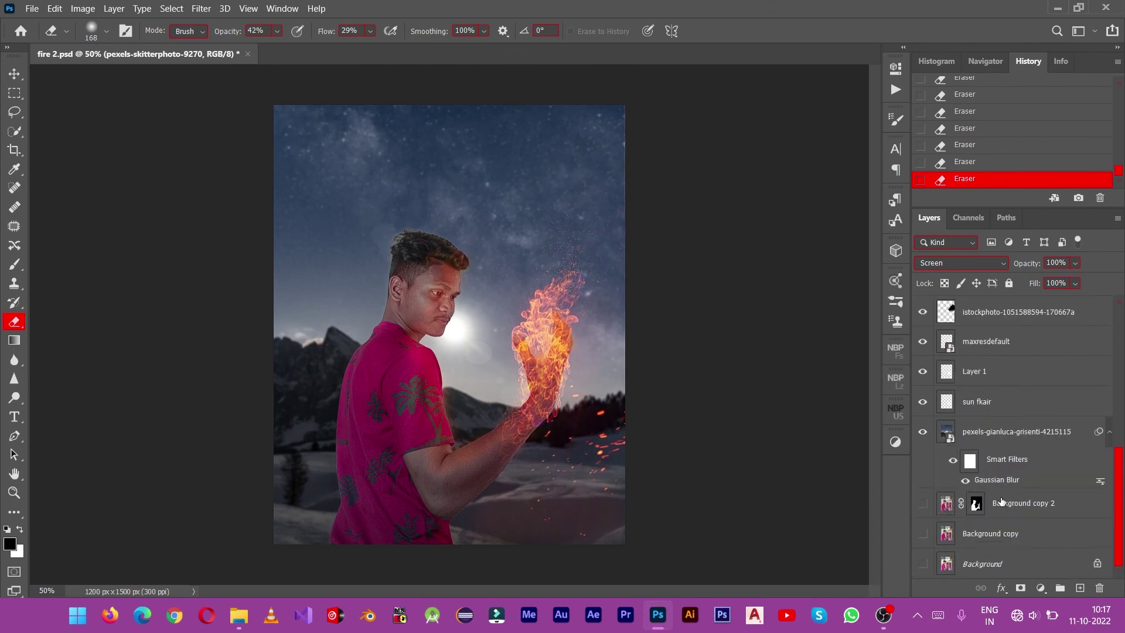
pyautogui.click(990, 344)
pyautogui.hotkey('ctrl', 'j')
pyautogui.hotkey('ctrl', '[')
pyautogui.hotkey('ctrl', 't')
pyautogui.moveTo(626, 463)
pyautogui.mouseDown()
pyautogui.moveTo(530, 567)
pyautogui.moveTo(530, 480)
pyautogui.mouseUp()
pyautogui.press('Return')
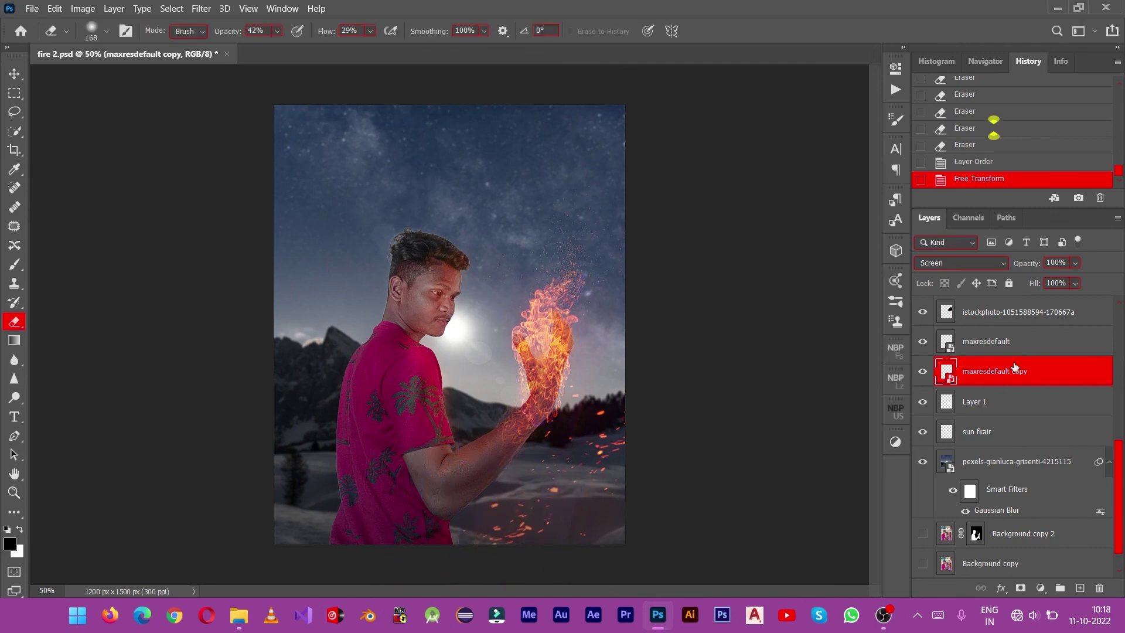
# Step: Set the embers copy to 48% opacity and save the document
pyautogui.moveTo(1062, 282); pyautogui.dragTo(1048, 285)
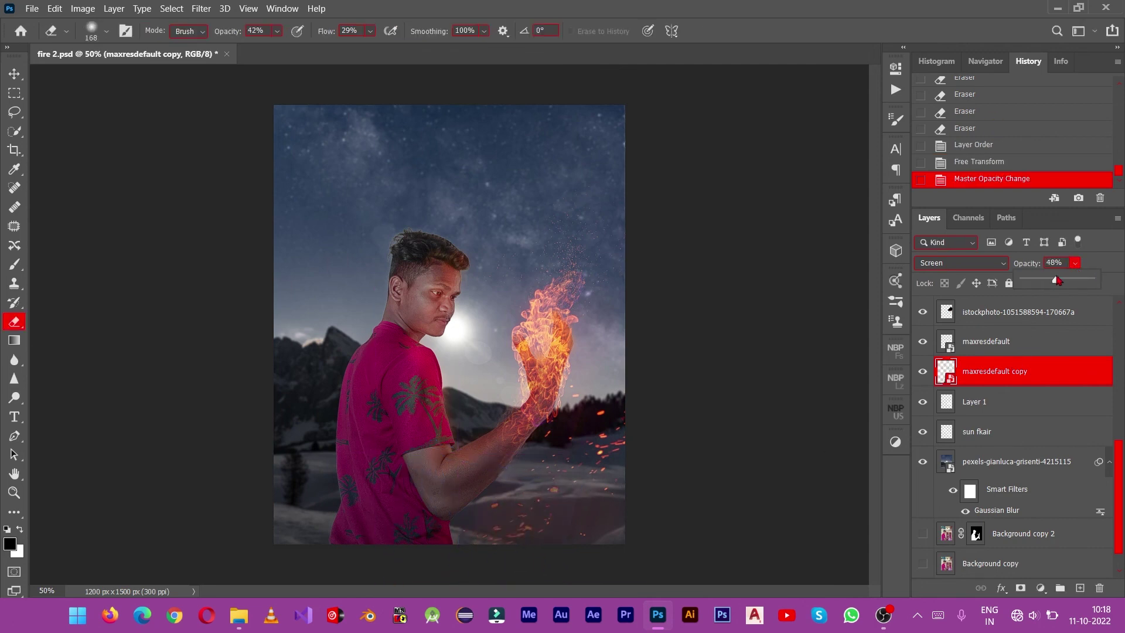
pyautogui.click(863, 5)
pyautogui.hotkey('ctrl', 's')
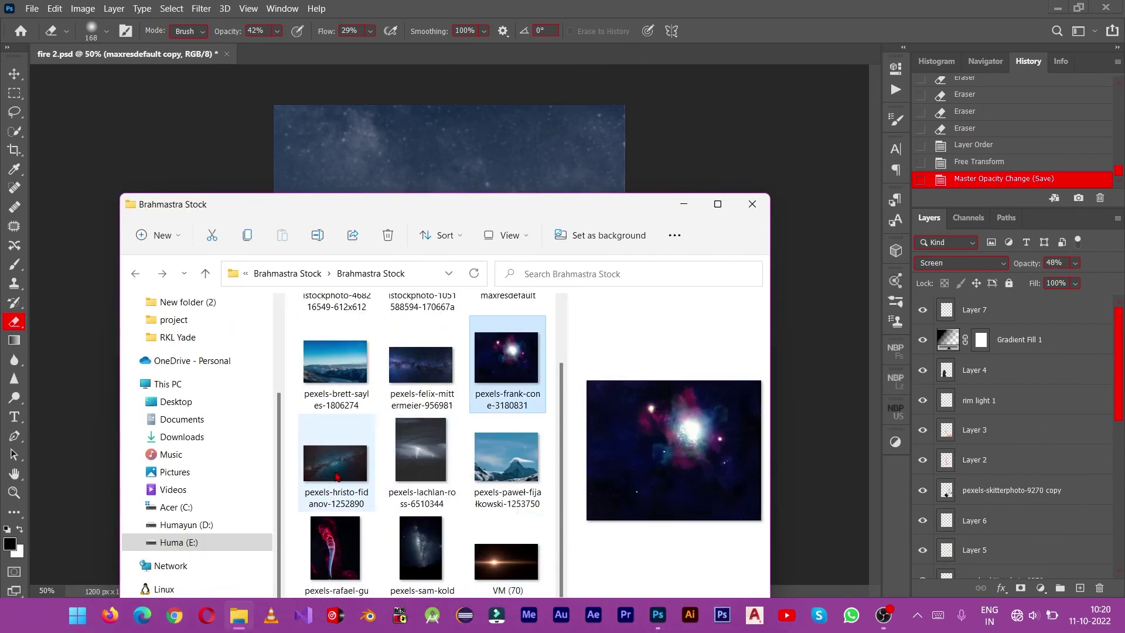
# Step: Place the pexels-sam-kolder milky-way photo, rotated about 98° and raised into the sky, at 23% opacity
pyautogui.click(337, 476)
pyautogui.moveTo(420, 548)
pyautogui.mouseDown()
pyautogui.moveTo(461, 118)
pyautogui.moveTo(756, 451)
pyautogui.mouseUp()
pyautogui.moveTo(467, 385)
pyautogui.mouseDown()
pyautogui.moveTo(465, 185)
pyautogui.moveTo(510, 178)
pyautogui.mouseUp()
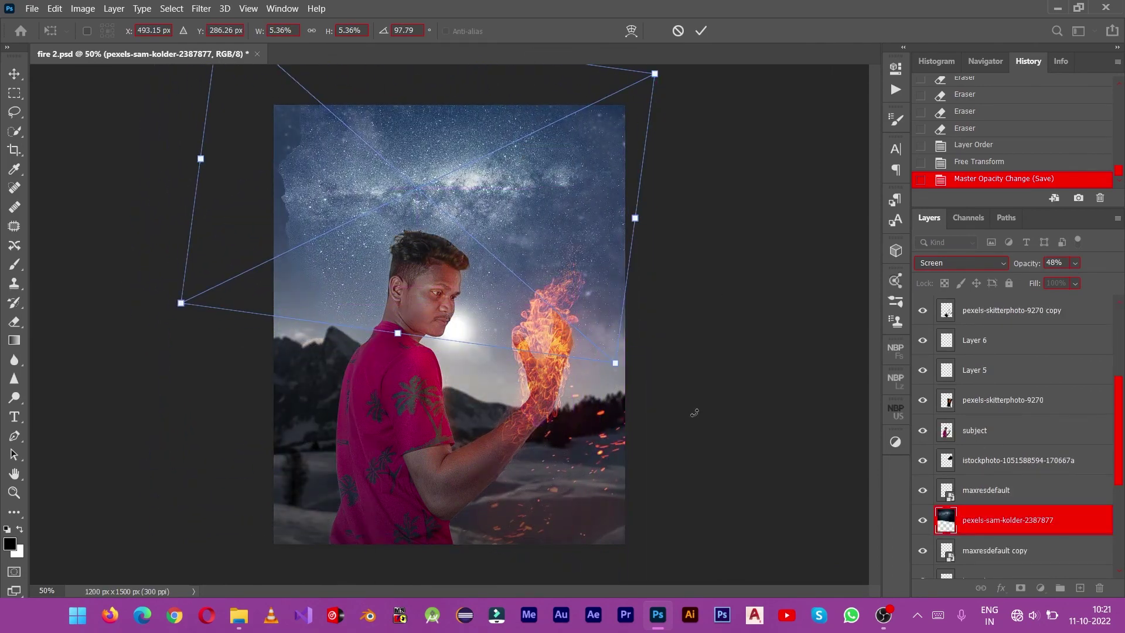
pyautogui.moveTo(551, 251); pyautogui.dragTo(514, 245)
pyautogui.press('Return')
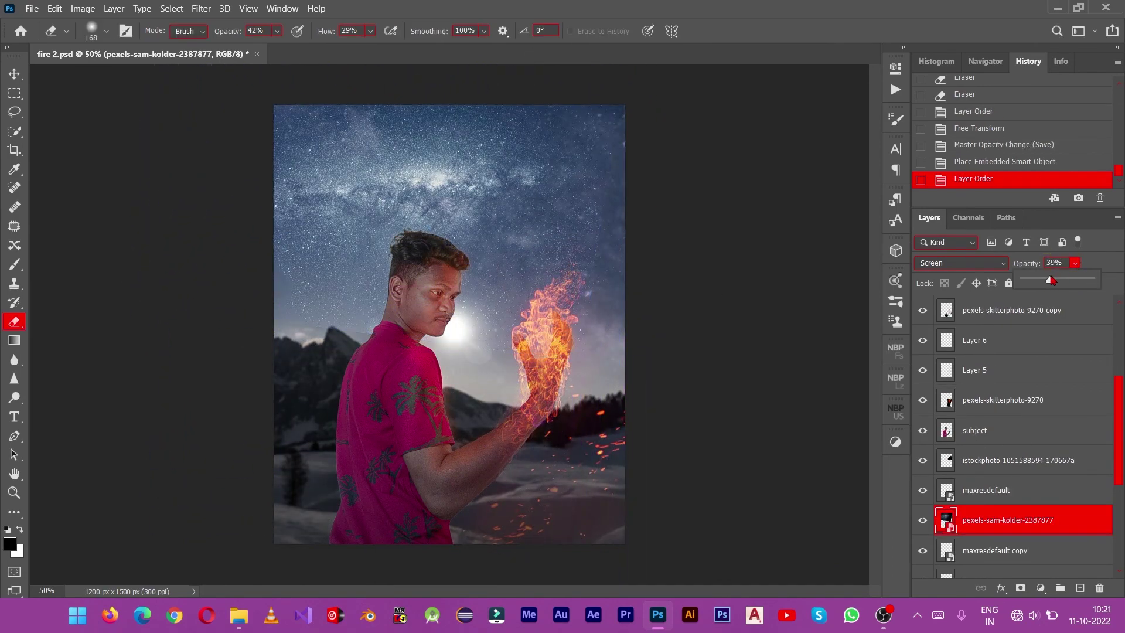
pyautogui.moveTo(1075, 263); pyautogui.dragTo(1038, 280)
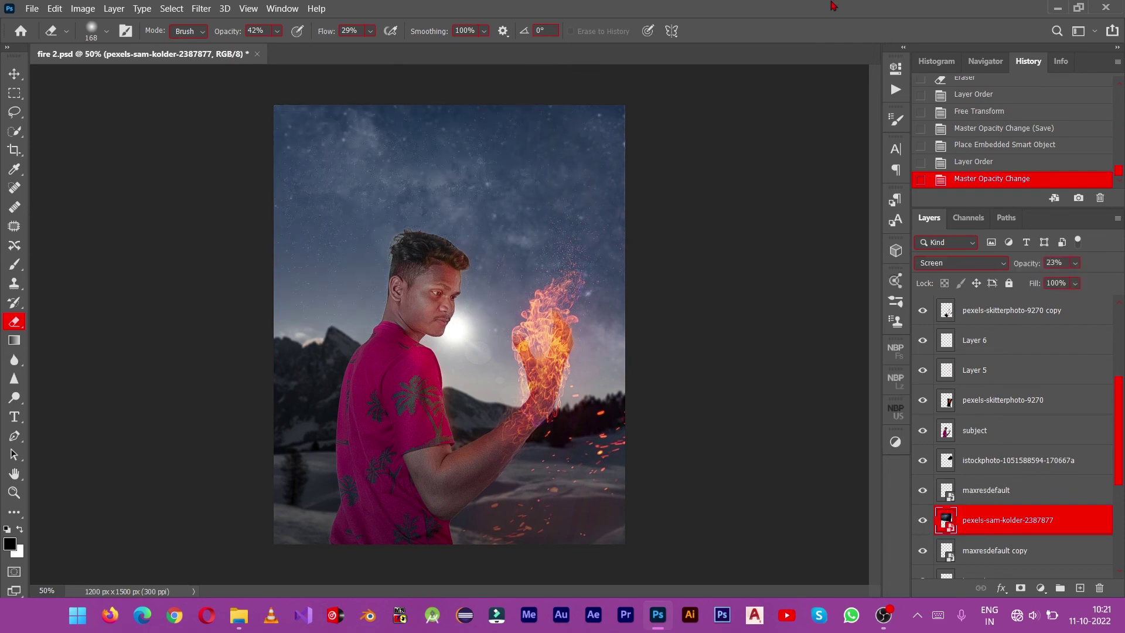
pyautogui.click(32, 8)
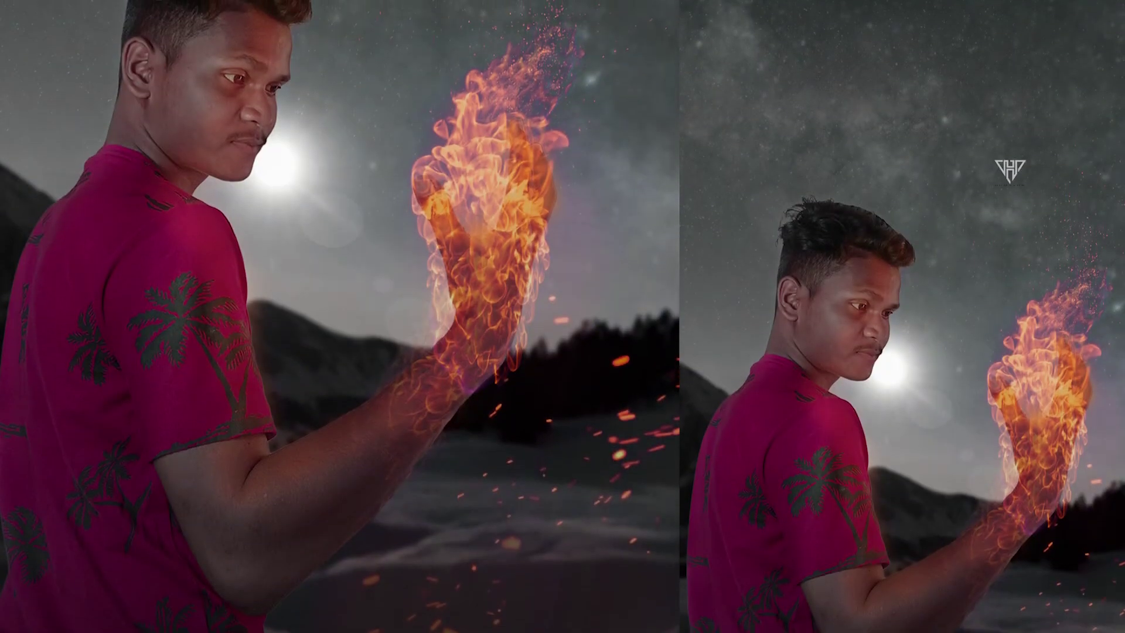